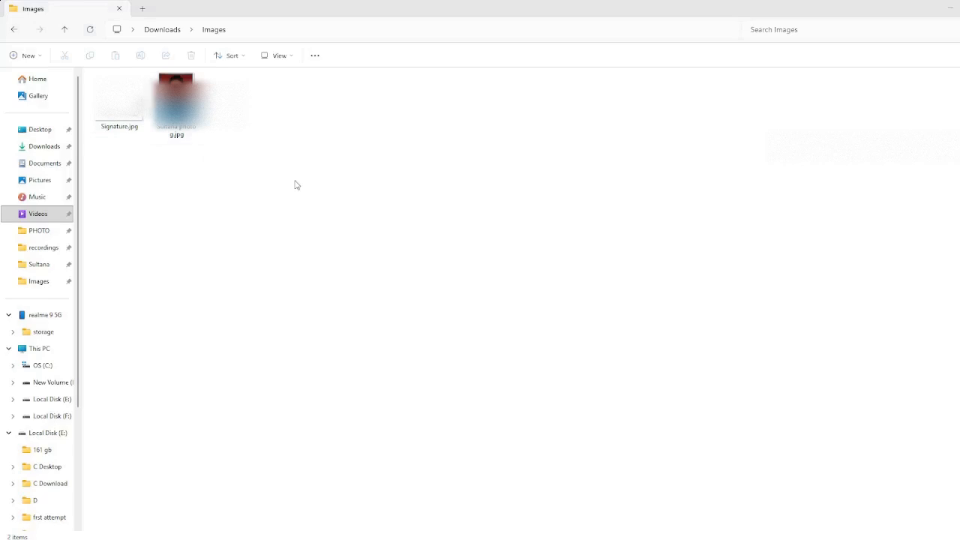
Switch to the UGC-NET website in the browser, open Registration for UGC-NET DEC 2025 and start a new registration
key("alt+Tab")
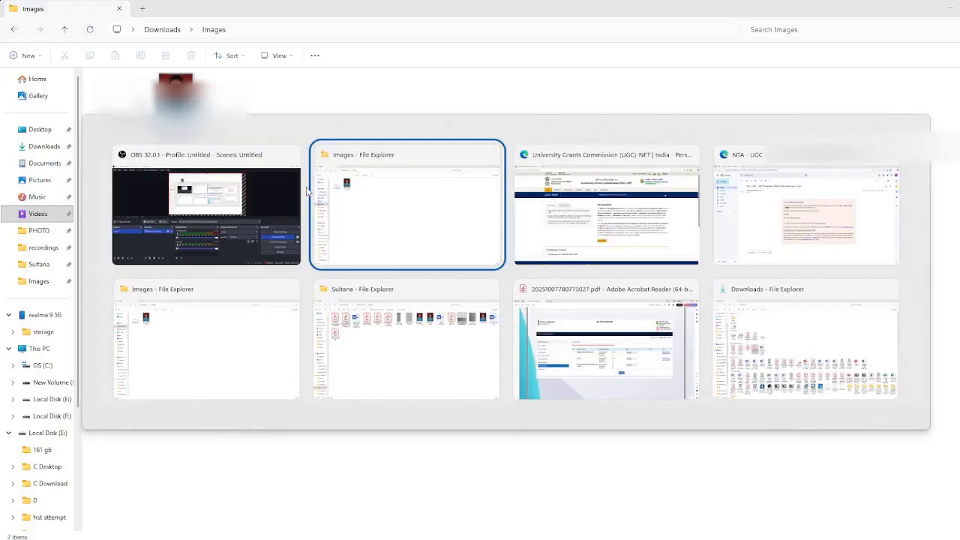
key("alt+Tab")
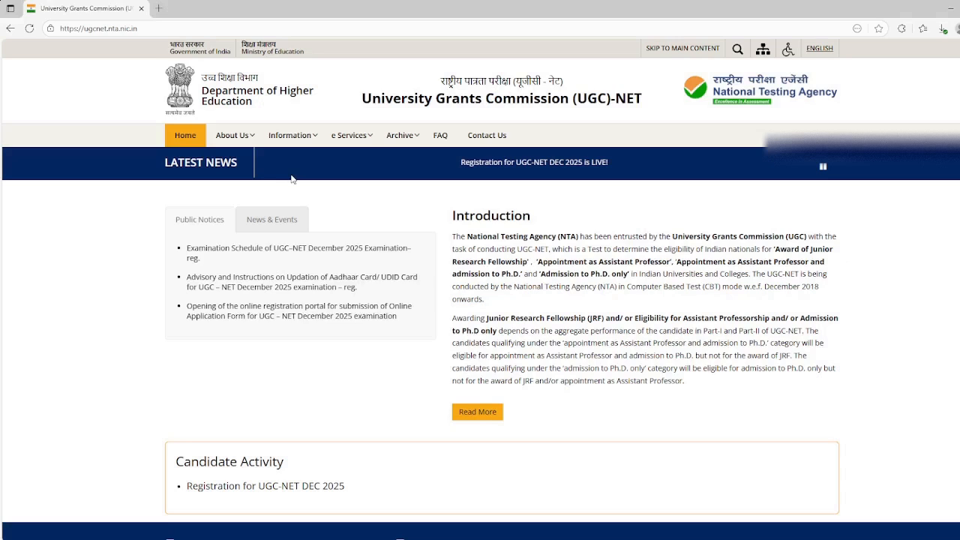
left_click(263, 486)
left_click(498, 447)
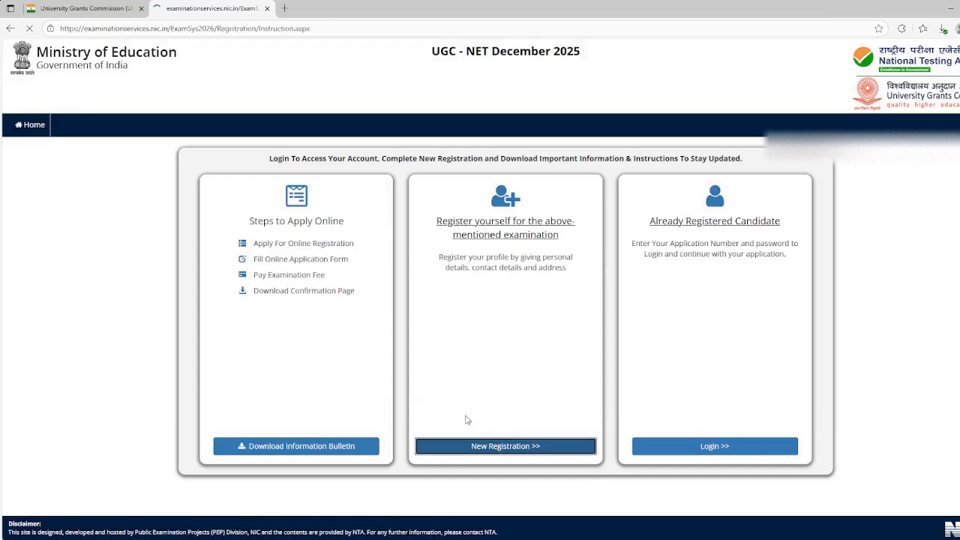
Review the photograph, signature and certificate size requirements in the instructions, and accept the instructions to proceed to the registration form
scroll(462, 256, "down", 10)
left_click_drag(230, 268, 470, 313)
scroll(471, 314, "up", 3)
left_click_drag(467, 206, 672, 227)
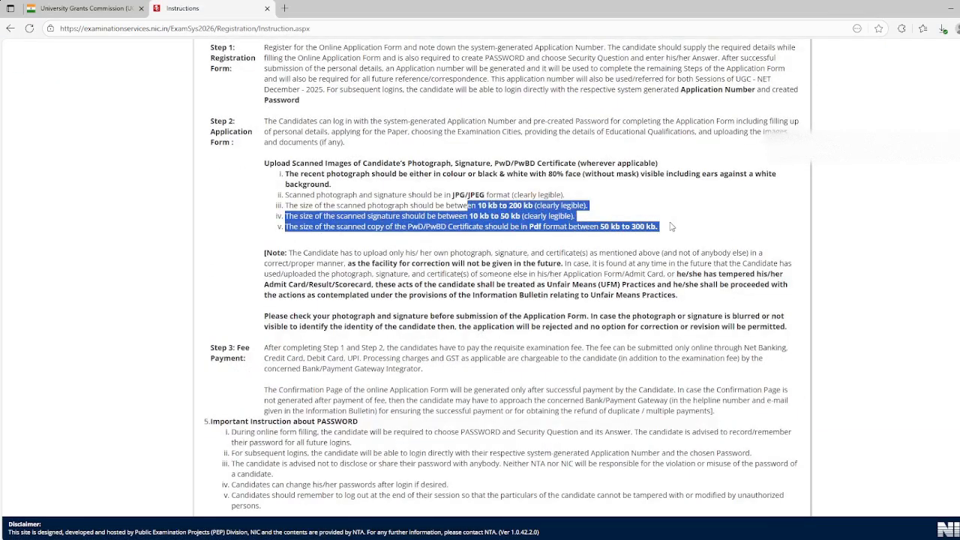
left_click_drag(480, 254, 604, 264)
scroll(603, 266, "down", 4)
left_click(207, 425)
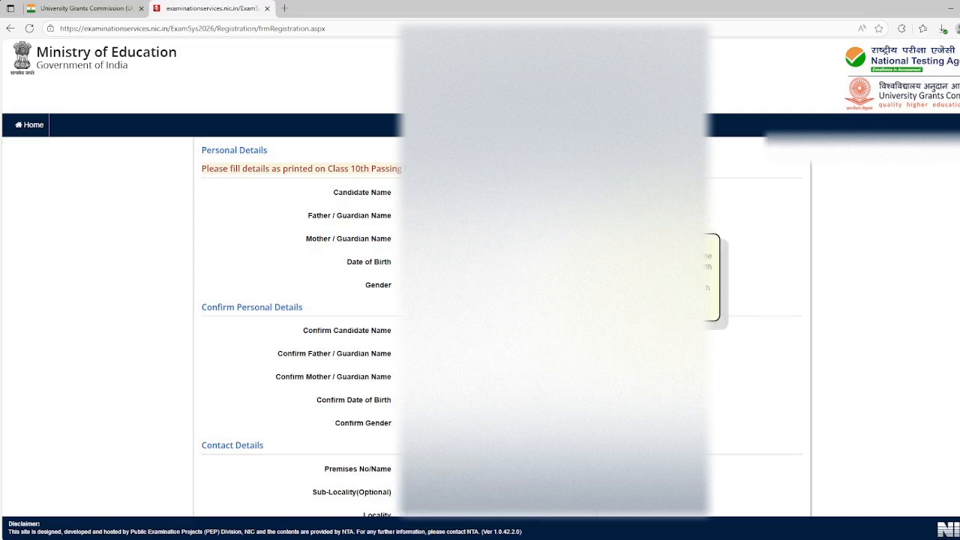
Select the day, month and year of the candidate's date of birth under Confirm Personal Details
left_click(450, 399)
left_click(450, 465)
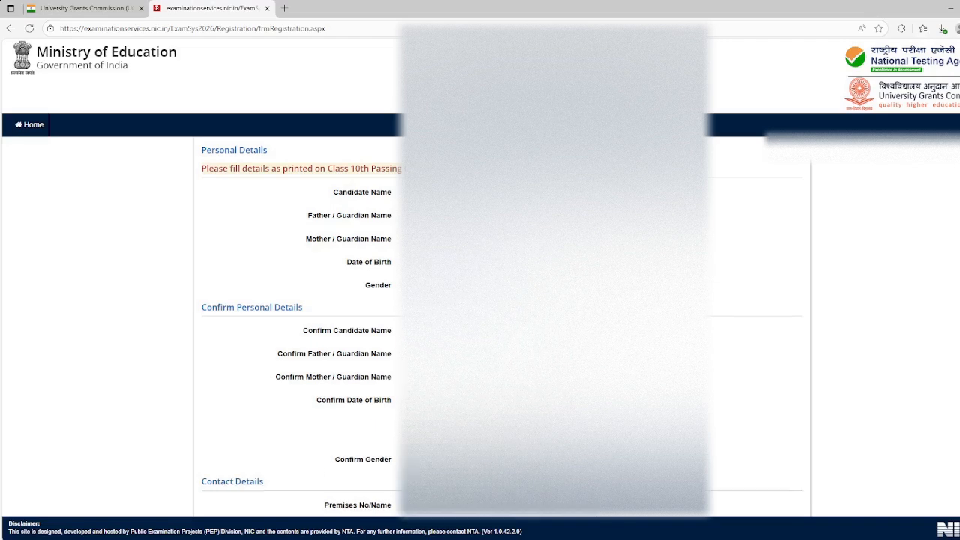
left_click(551, 400)
left_click(552, 322)
left_click(656, 400)
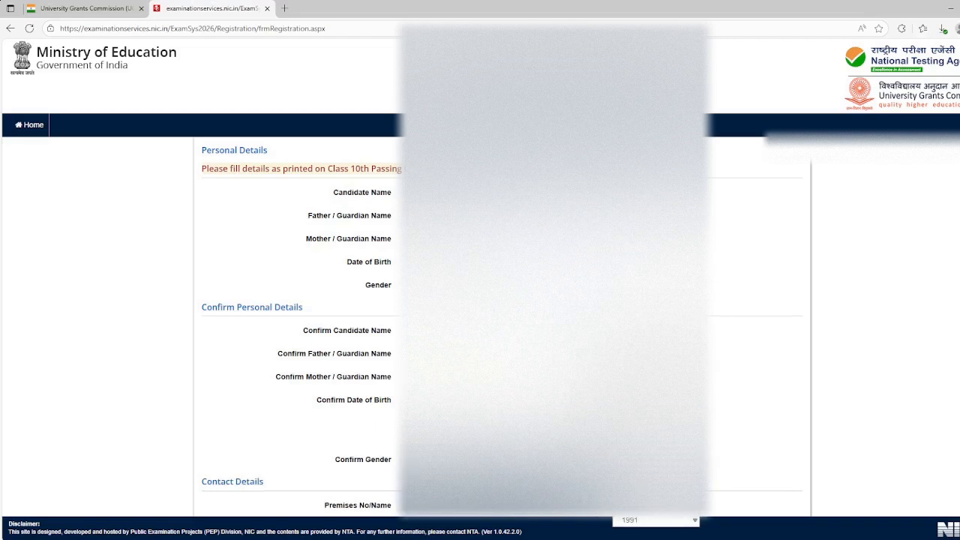
left_click(655, 465)
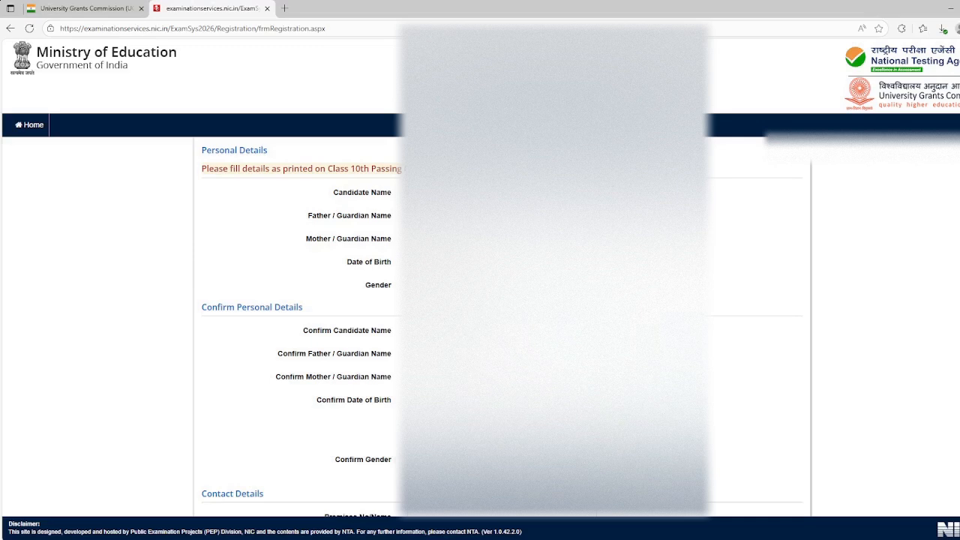
Fill in the contact address, e-mail and mobile number, and mark the permanent address as same as the present address
scroll(480, 300, "down", 2)
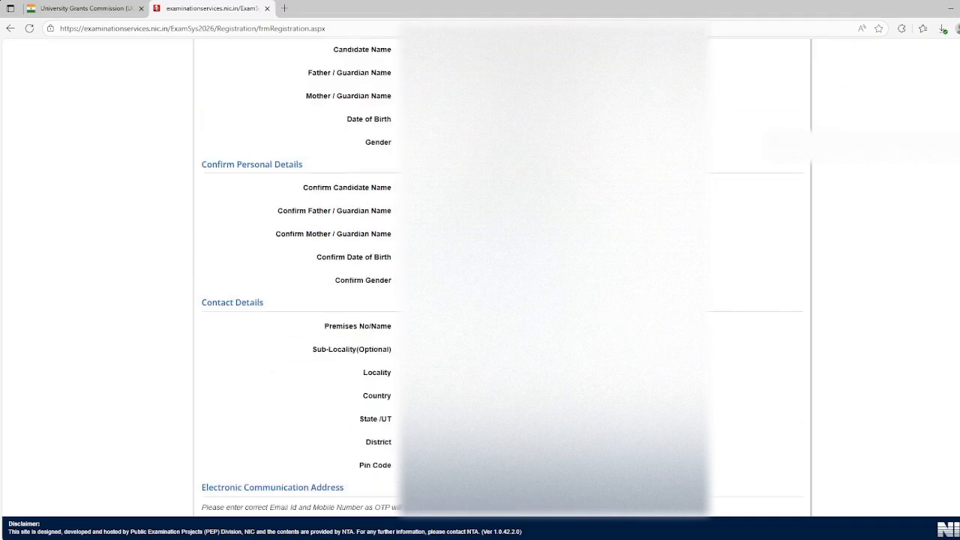
scroll(480, 300, "down", 1)
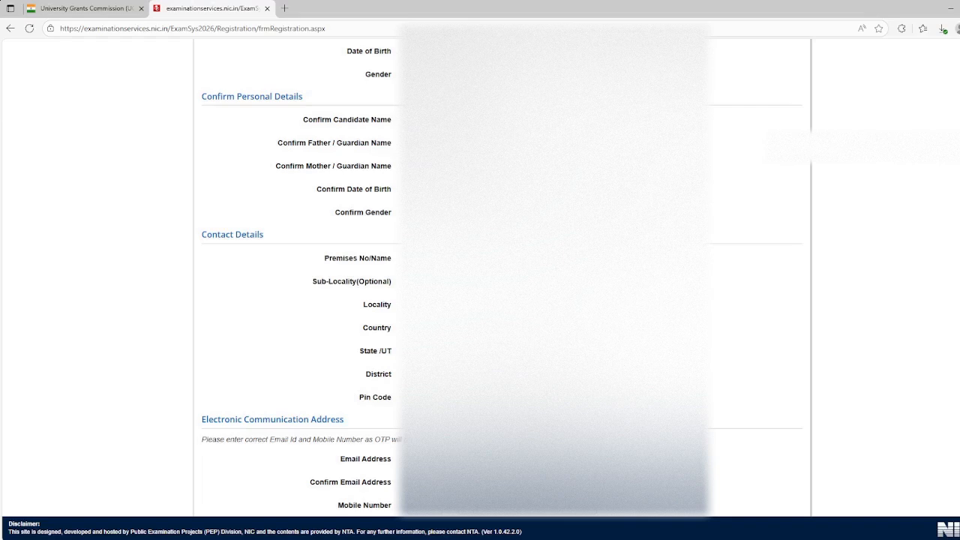
scroll(503, 277, "down", 2)
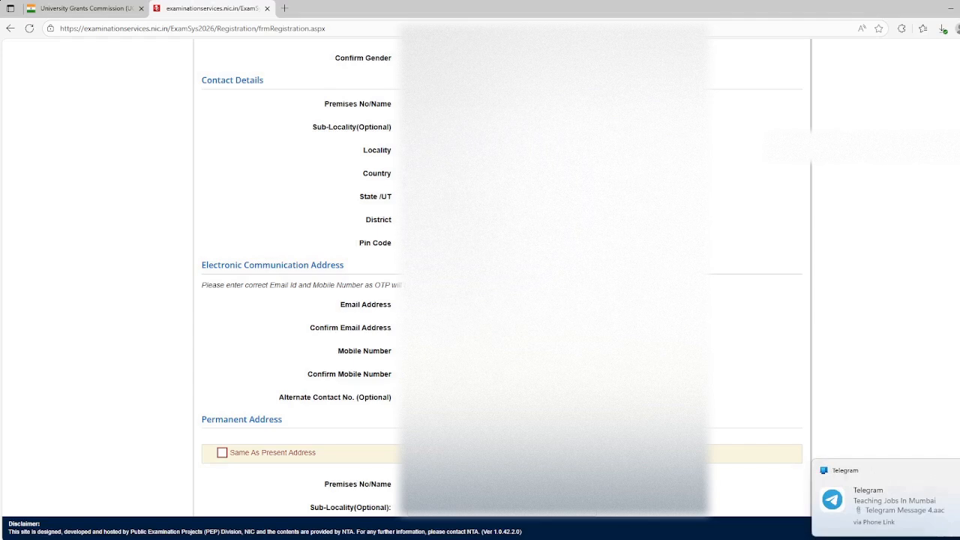
scroll(503, 277, "down", 1)
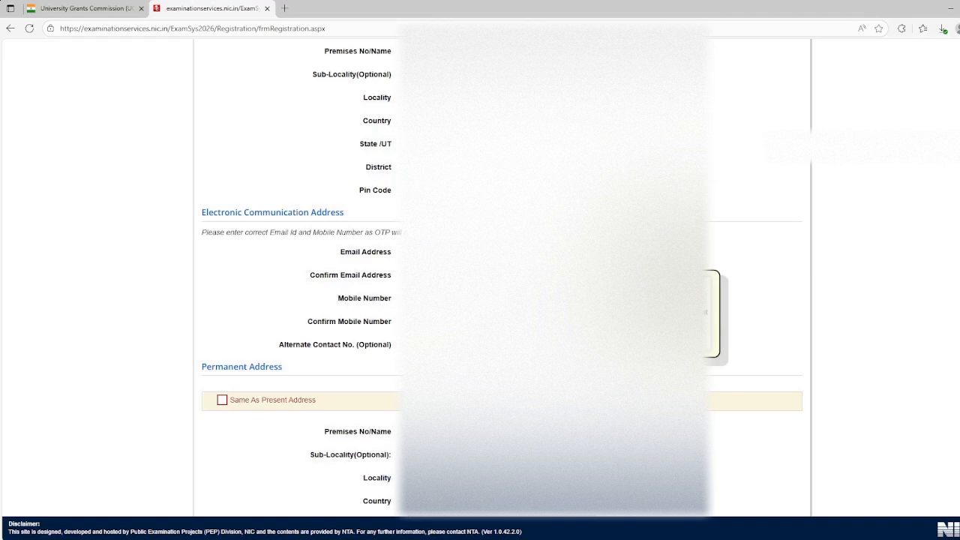
left_click(487, 298)
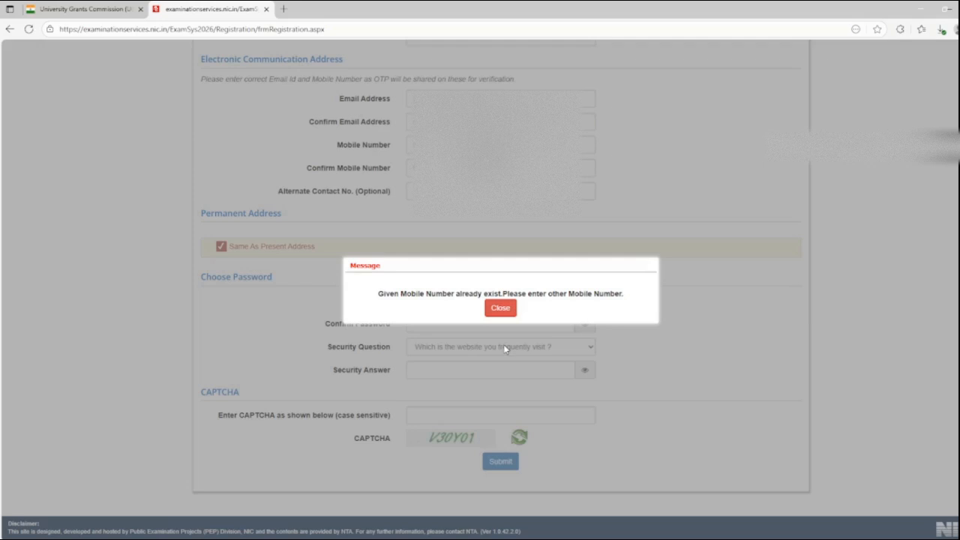
Enter an account password that meets the listed password rules and repeat it in Confirm Password
left_click(447, 299)
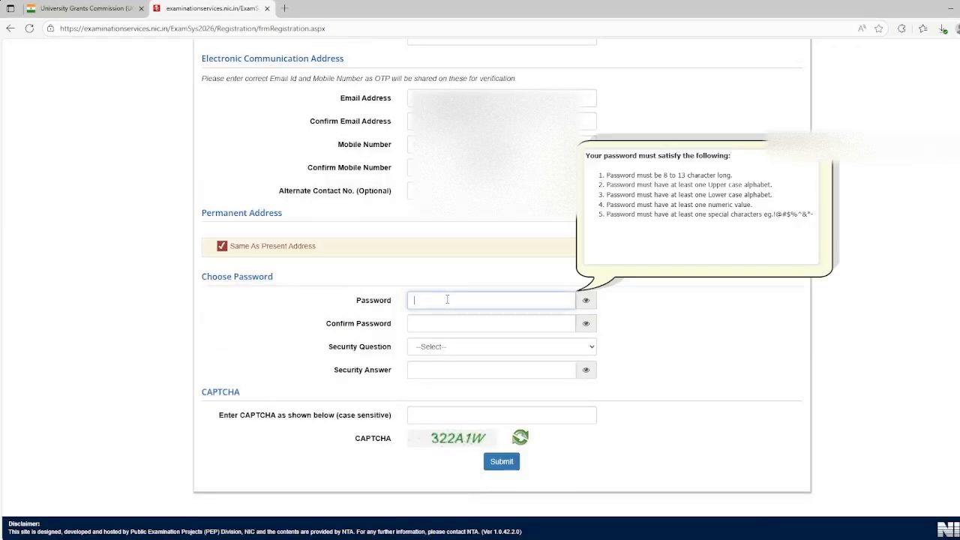
type("***********")
left_click_drag(611, 175, 814, 216)
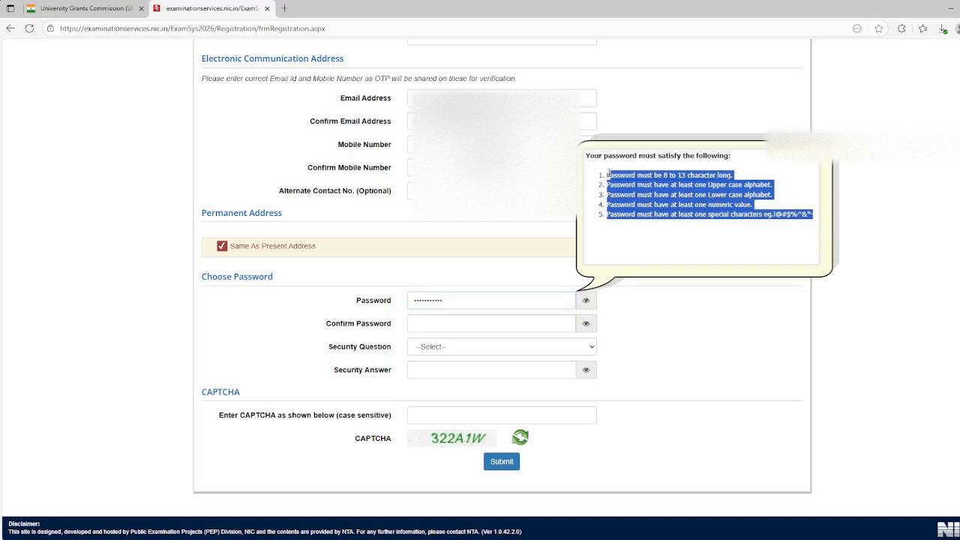
left_click_drag(609, 175, 789, 232)
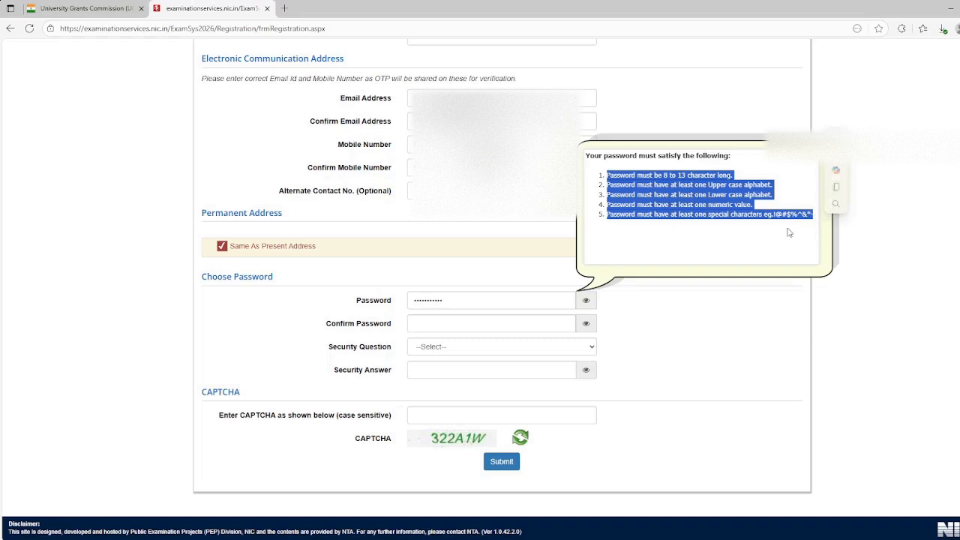
left_click(485, 323)
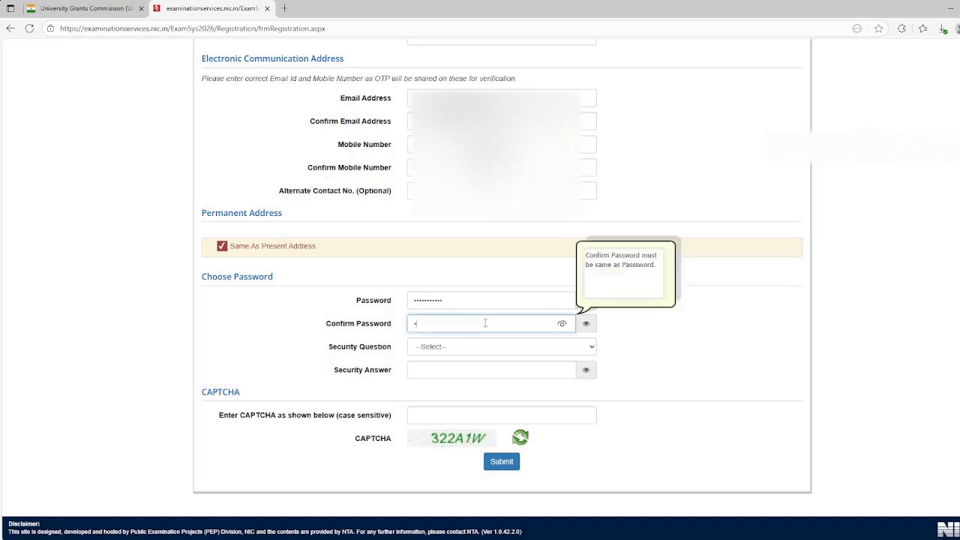
type("•••••••••••")
Choose the security question "Which is the website you frequently visit ?", fill in its answer and the CAPTCHA, and submit the form for review
left_click(465, 354)
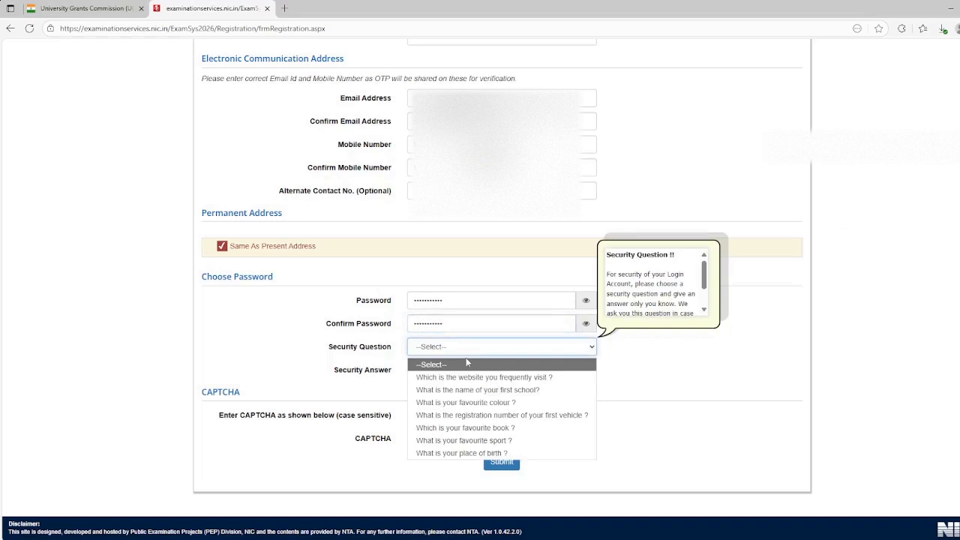
left_click(506, 464)
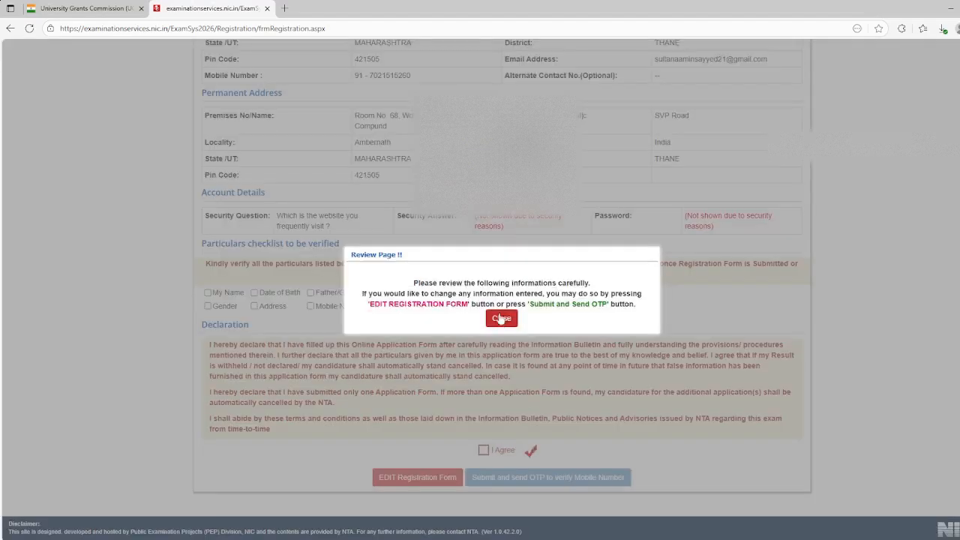
left_click(501, 318)
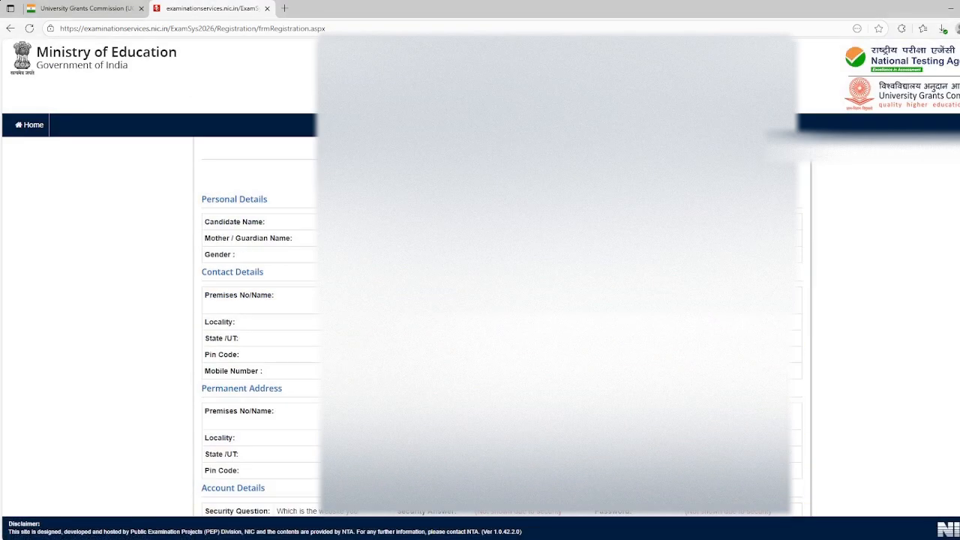
Mark every item in the particulars checklist as verified, from My Name to Email ID, and agree to the declaration
scroll(219, 332, "down", 3)
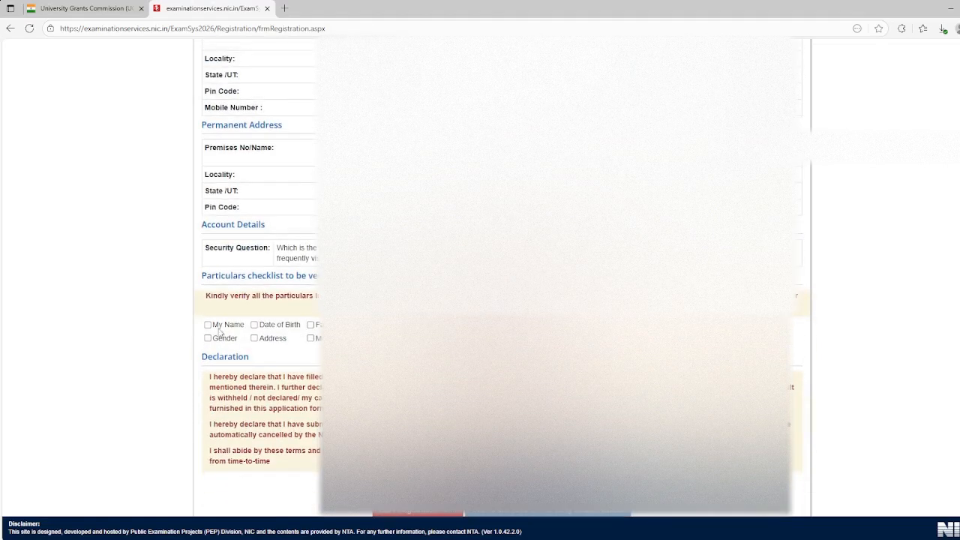
left_click(208, 325)
left_click(254, 325)
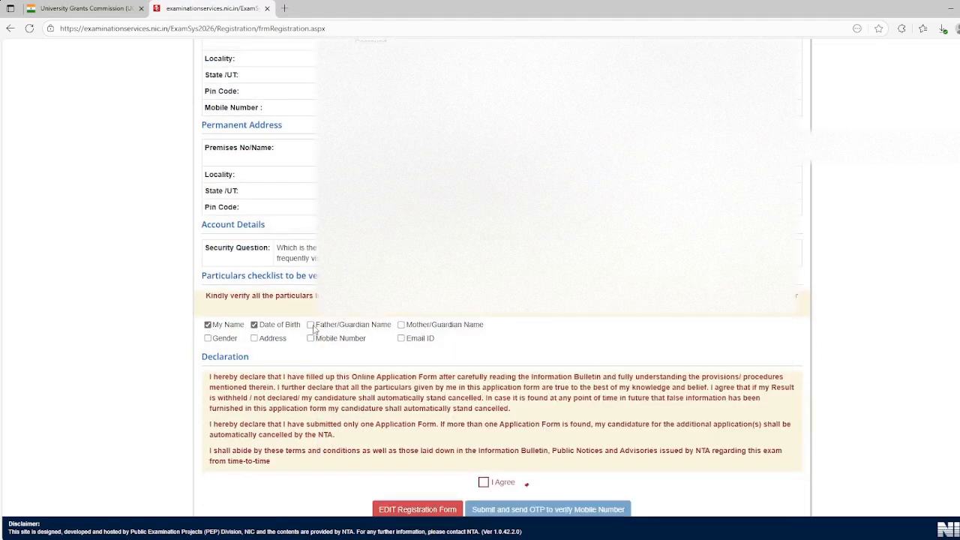
left_click(311, 325)
left_click(401, 325)
left_click(401, 338)
left_click(310, 338)
left_click(254, 338)
left_click(208, 338)
scroll(208, 343, "down", 1)
left_click(483, 450)
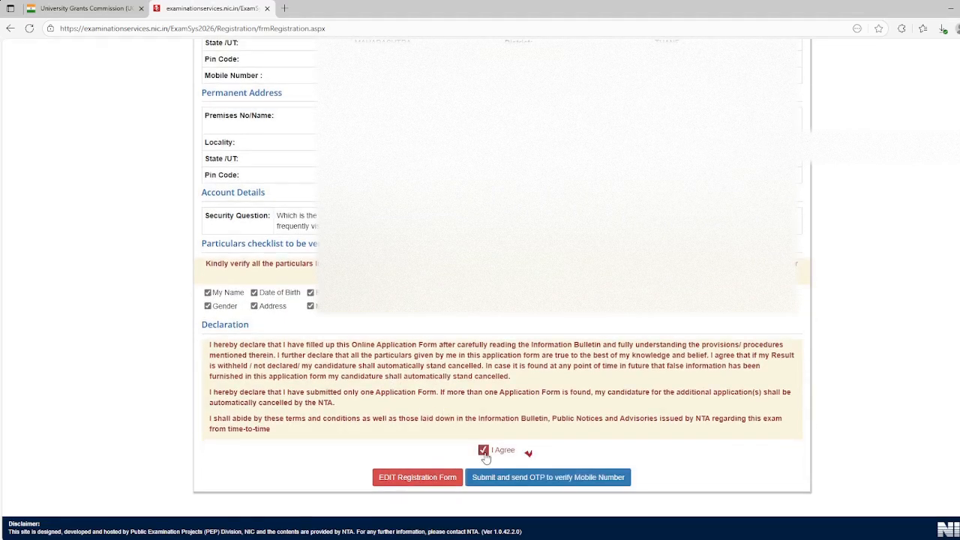
Submit the reviewed details to request a mobile OTP, enter the received OTP and submit the registration form
left_click(527, 477)
left_click(489, 316)
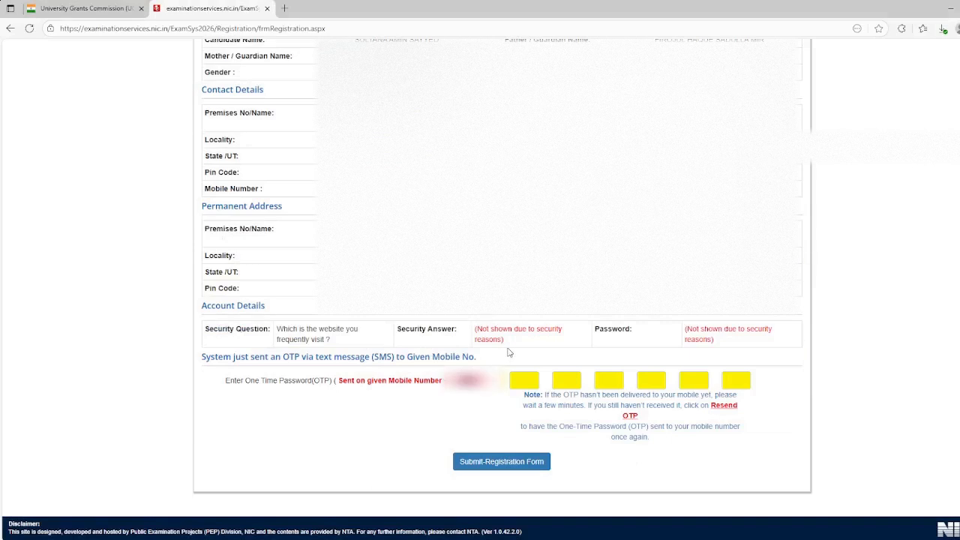
left_click_drag(442, 382, 503, 384)
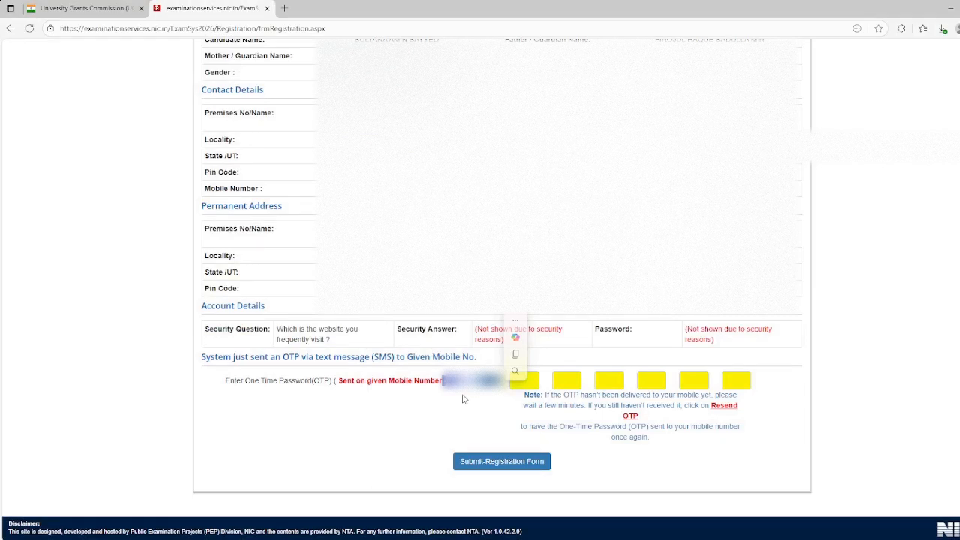
left_click(517, 458)
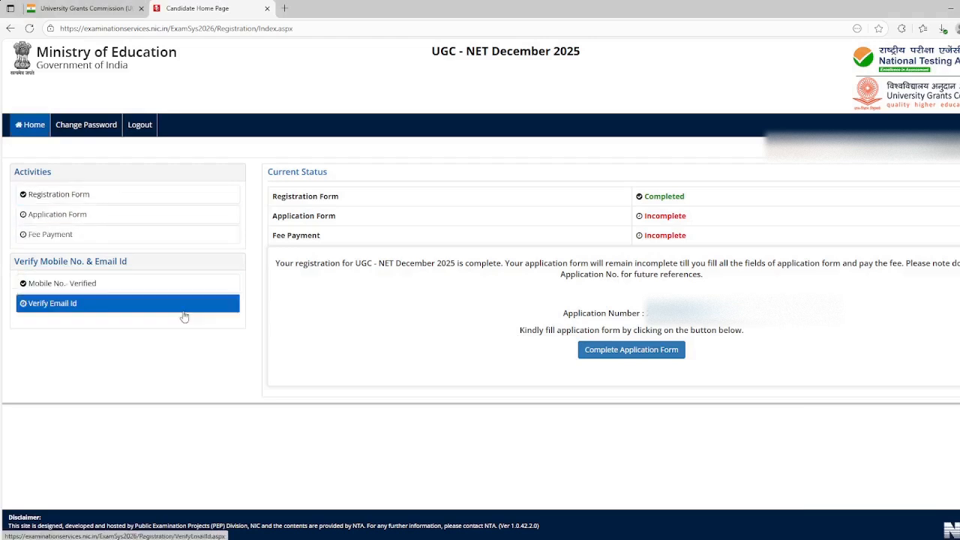
Start verifying the registered e-mail, enter the displayed CAPTCHA and request the e-mail OTP
left_click(75, 304)
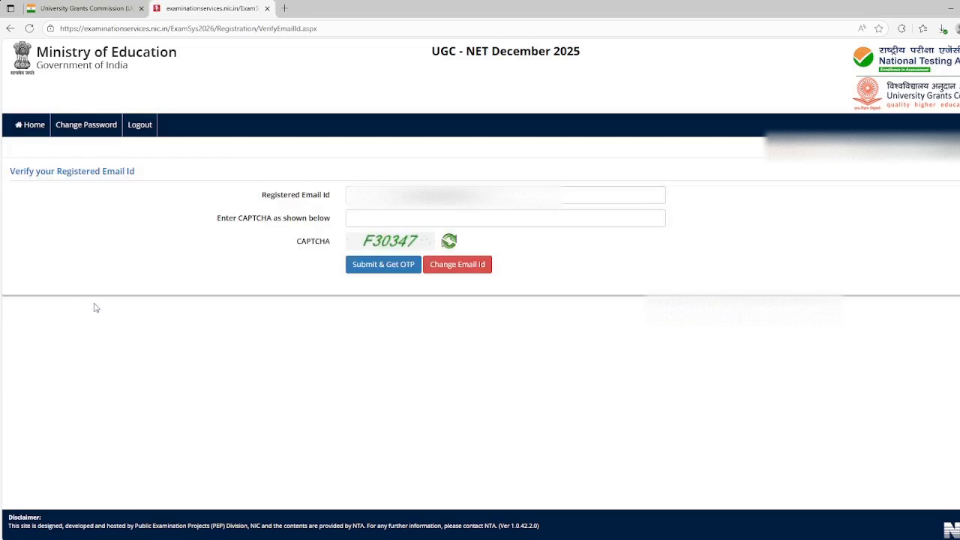
left_click(353, 219)
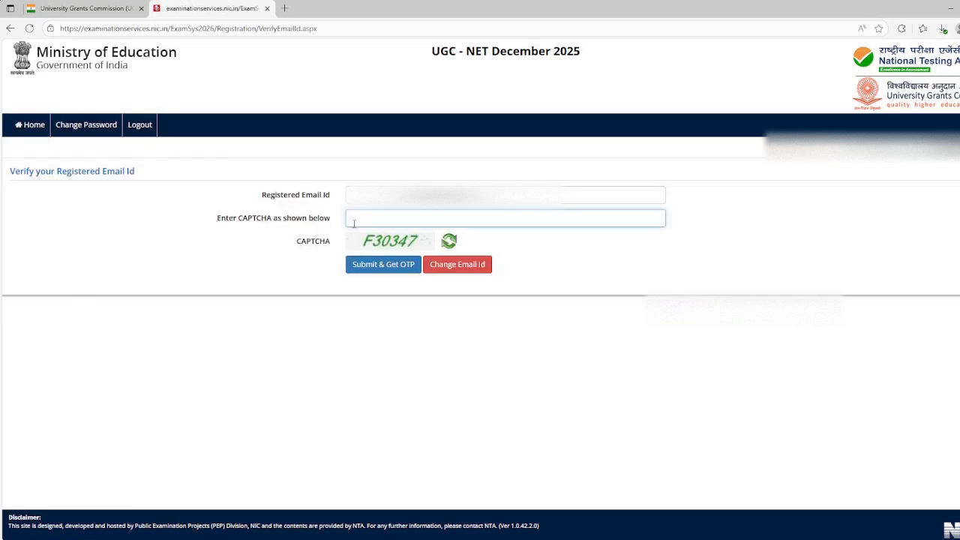
type("F30347")
left_click(379, 264)
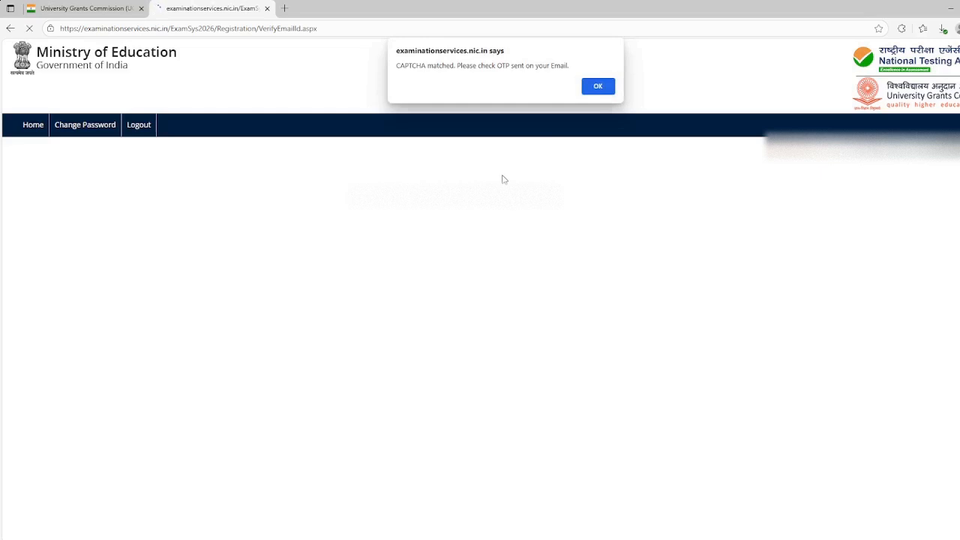
left_click(590, 91)
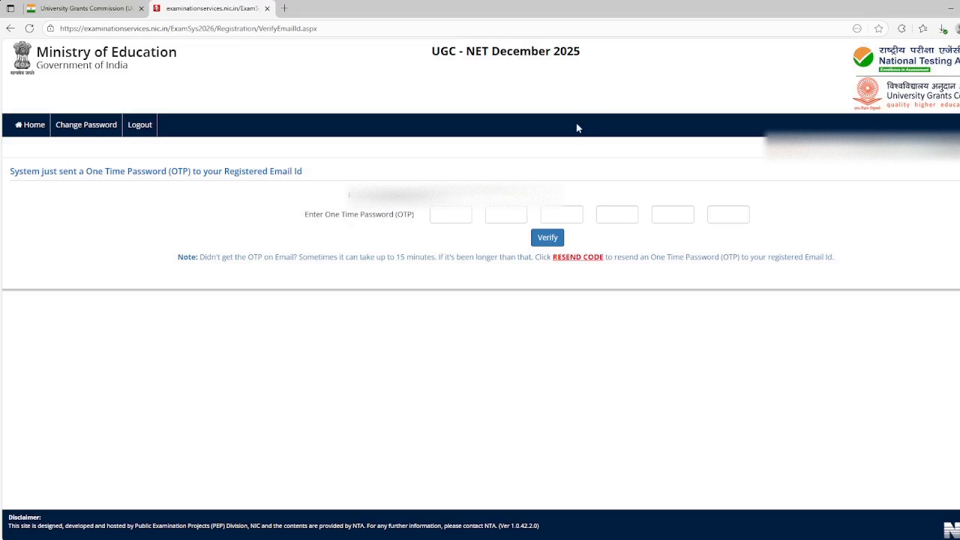
Paste the e-mail OTP, verify the registered e-mail address and return to the candidate home page
left_click(448, 216)
key("ctrl+v")
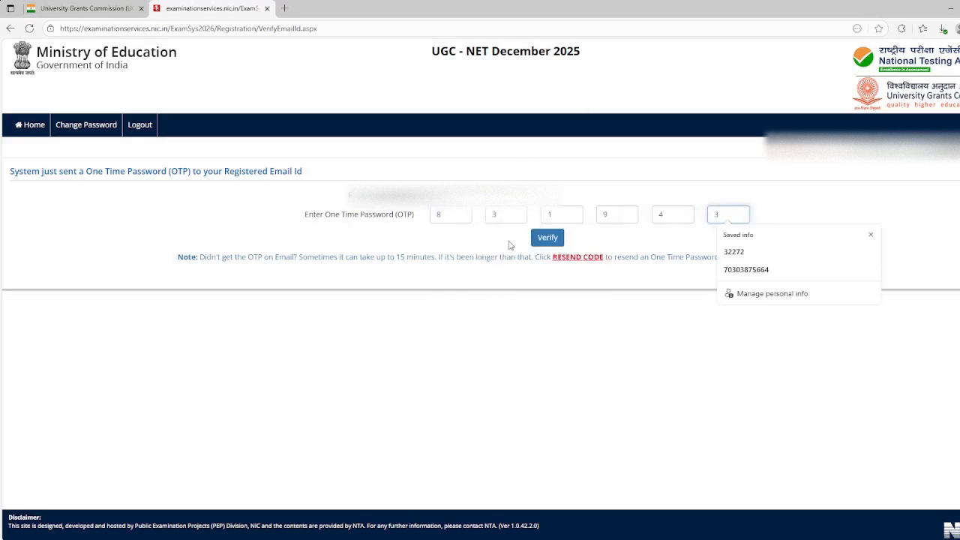
left_click(538, 236)
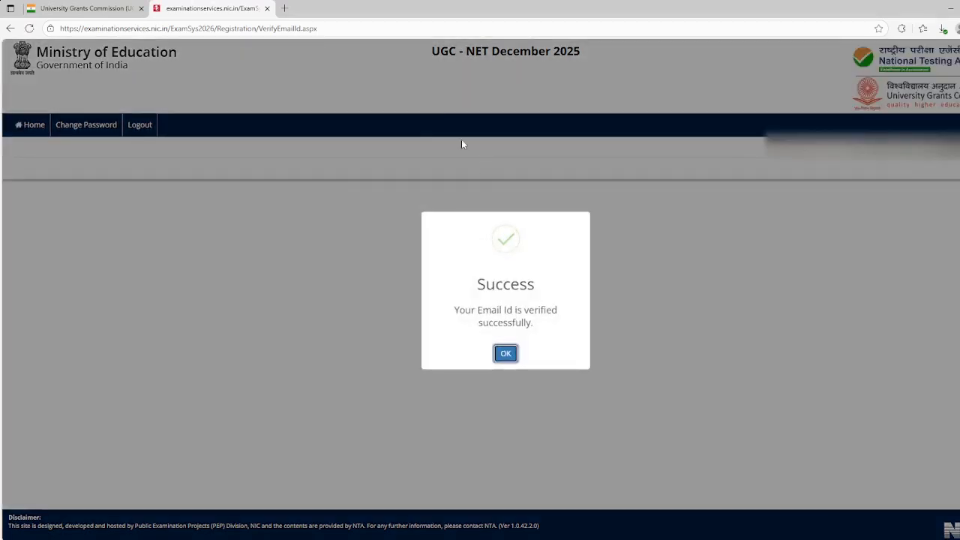
left_click(480, 283)
left_click_drag(481, 282, 562, 350)
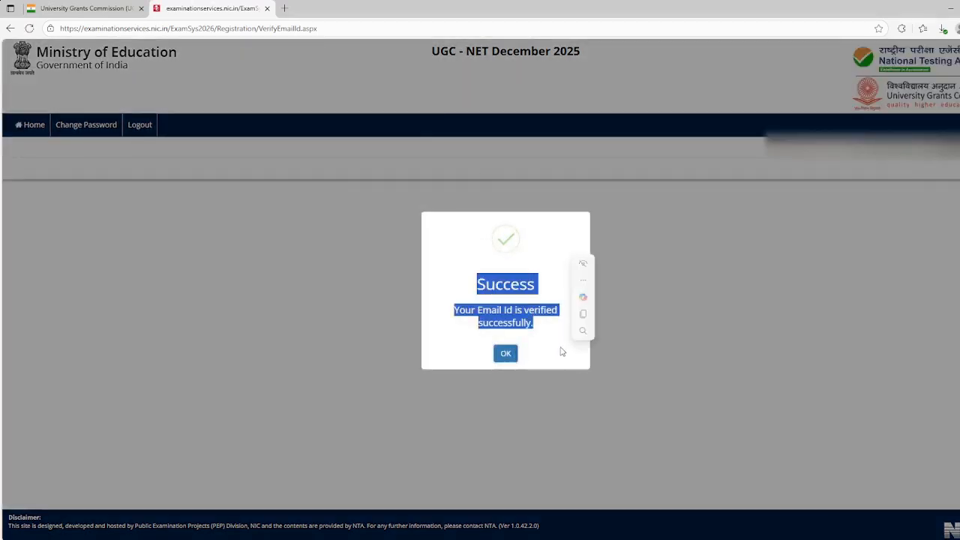
left_click(555, 349)
left_click(505, 353)
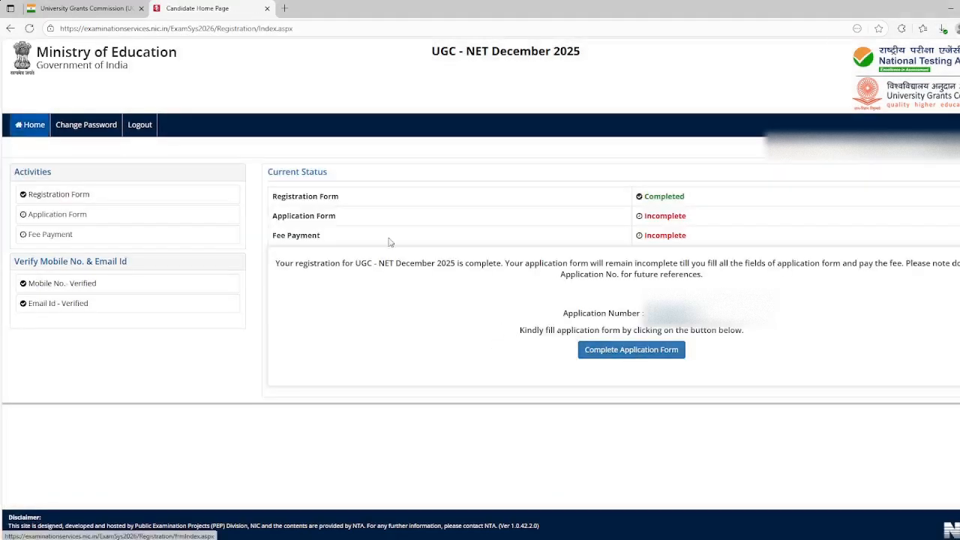
Start completing the application form and open its Personal Details section
left_click_drag(273, 216, 692, 241)
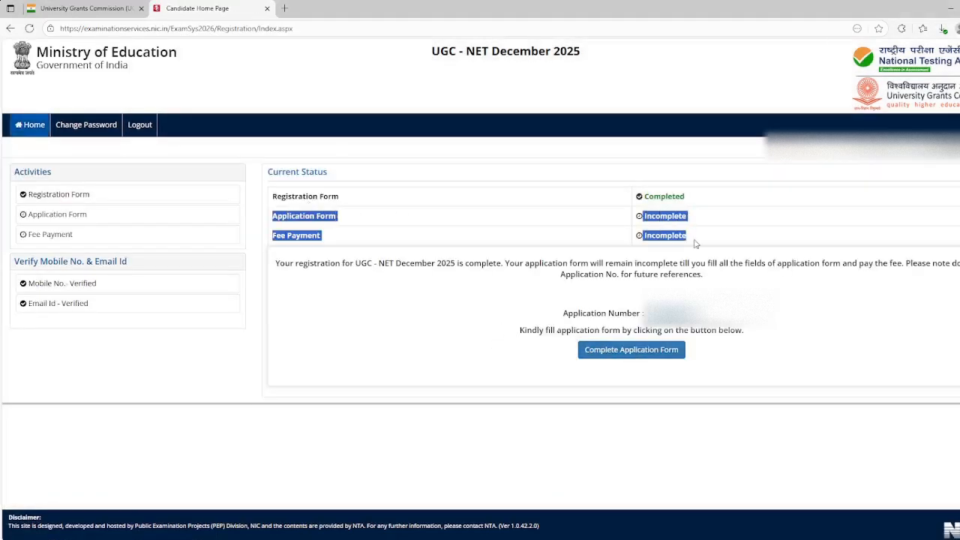
left_click(645, 357)
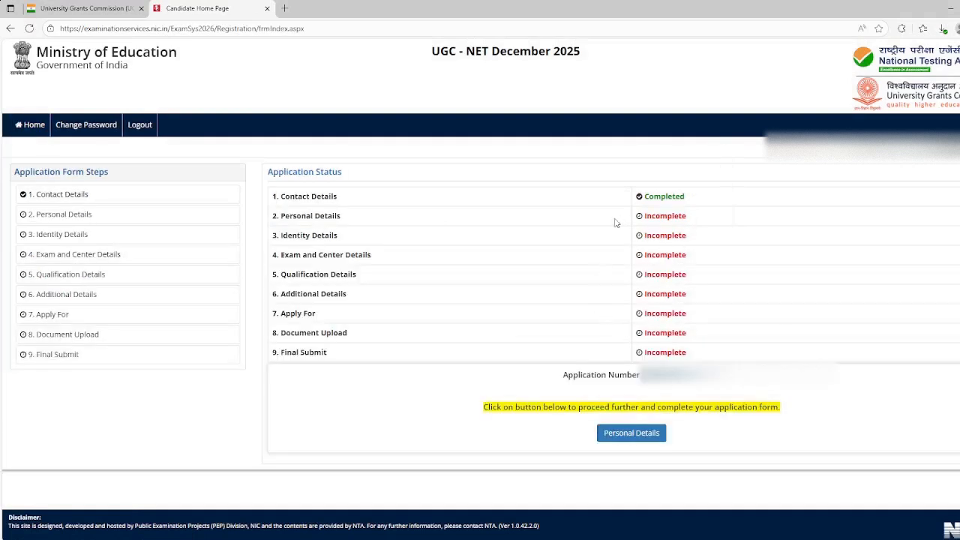
left_click_drag(277, 216, 723, 361)
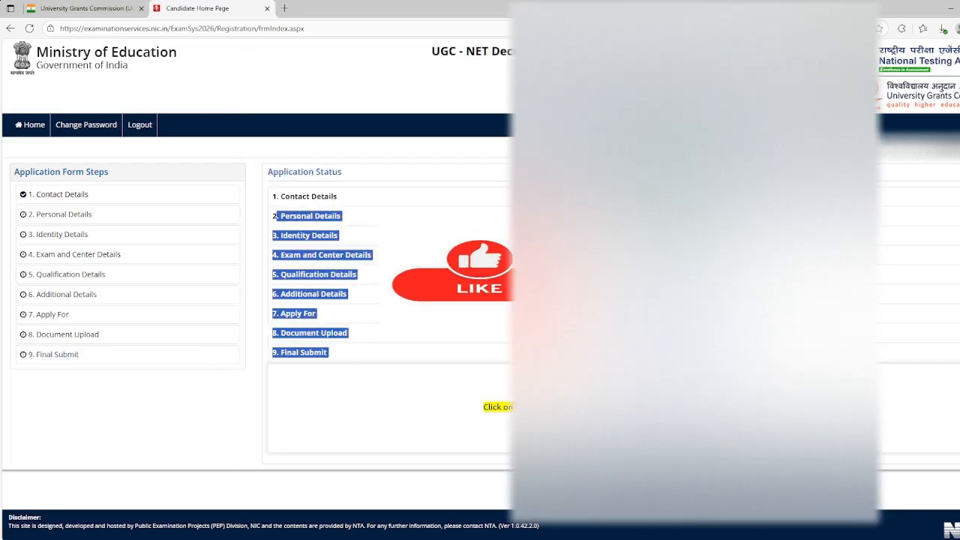
left_click(60, 214)
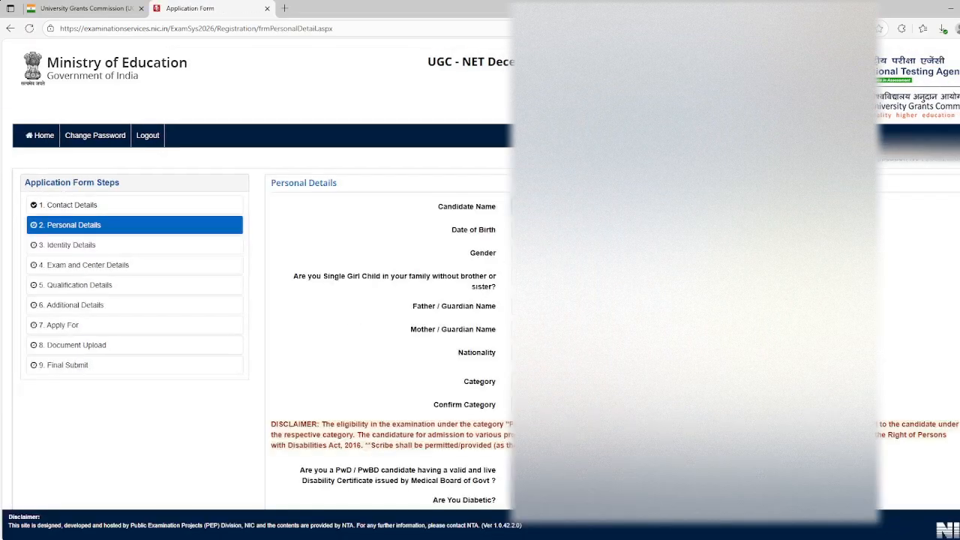
In the personal details, answer No to being diabetic and set the parents' annual income to RS. 200001 - 300000
scroll(374, 300, "down", 1)
scroll(375, 300, "down", 1)
scroll(375, 300, "up", 2)
scroll(480, 300, "down", 1)
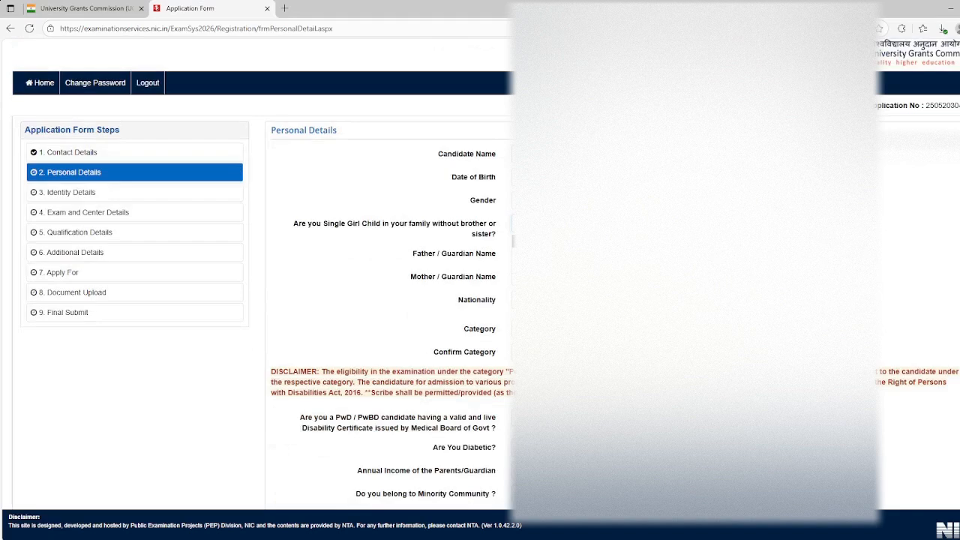
scroll(390, 300, "down", 2)
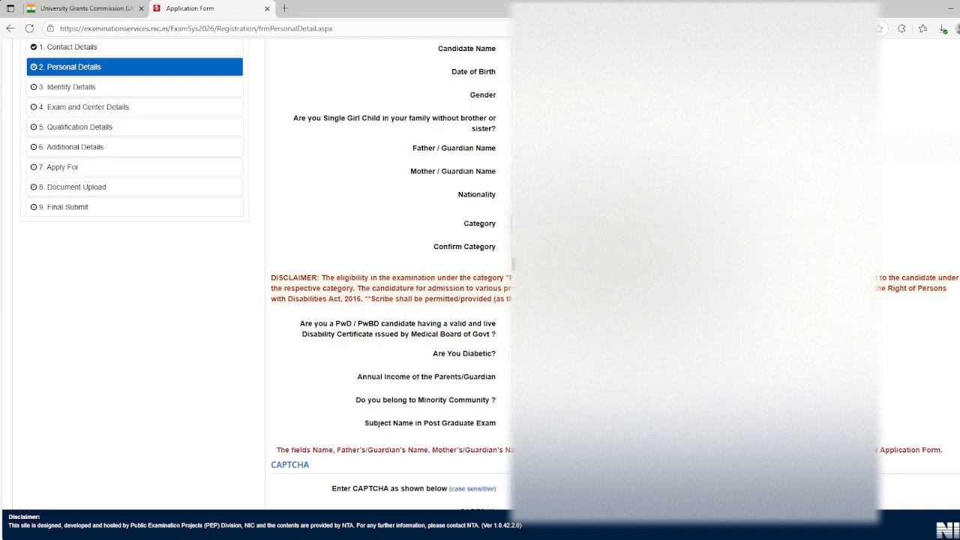
scroll(480, 270, "down", 2)
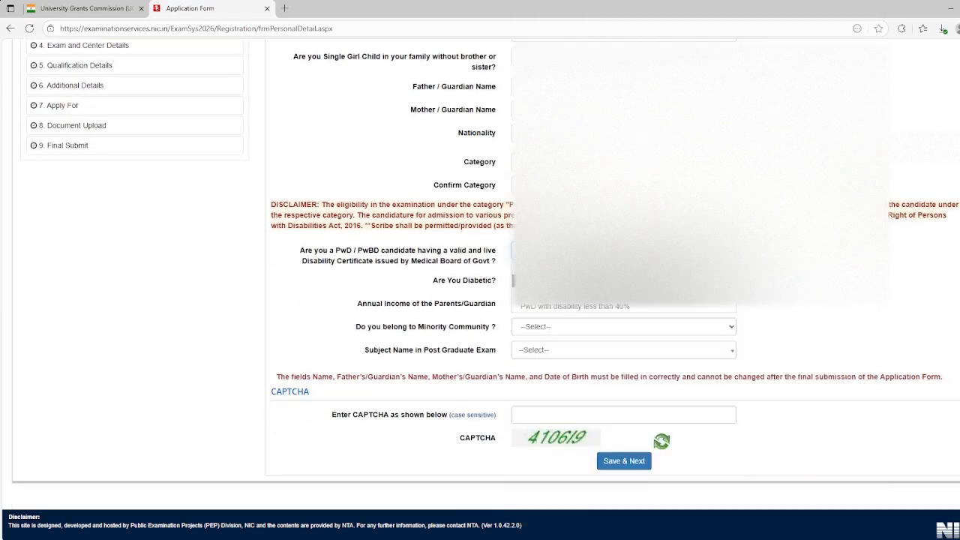
left_click(555, 280)
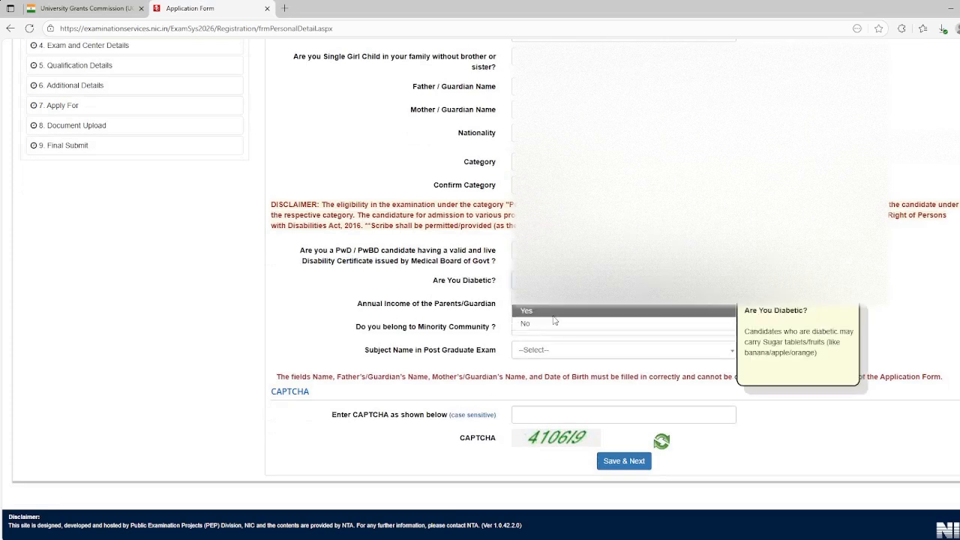
left_click(554, 323)
left_click(557, 310)
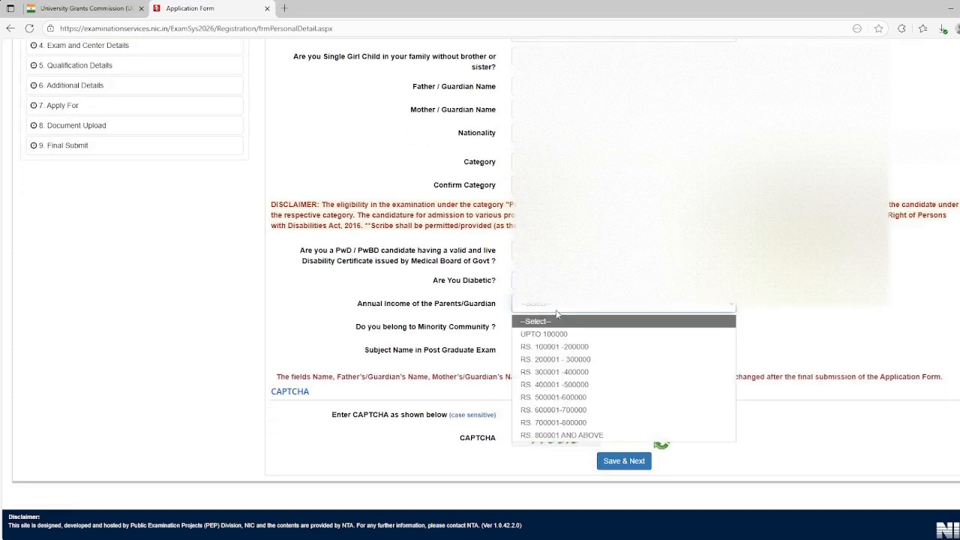
left_click(559, 361)
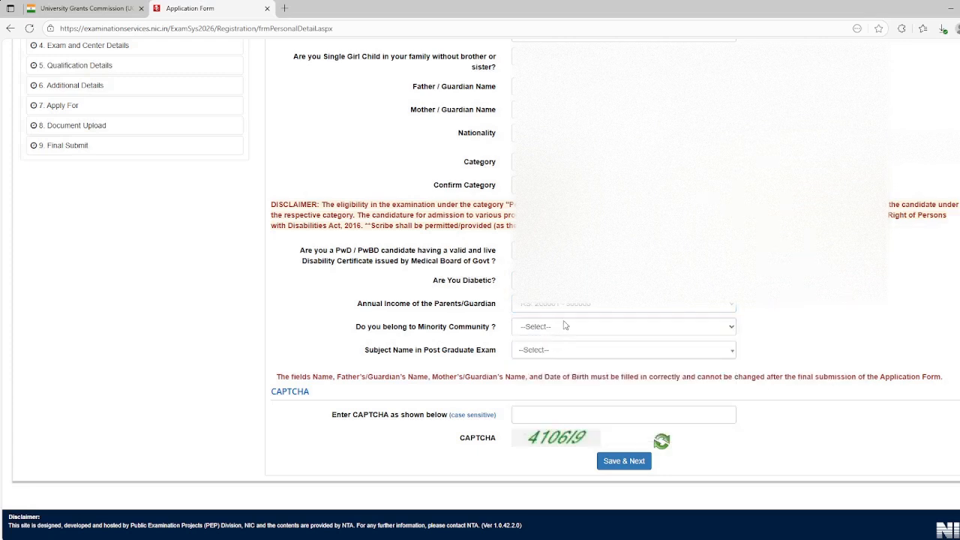
Answer Yes to belonging to a minority community and choose Muslim as the community name
left_click(564, 330)
left_click(559, 353)
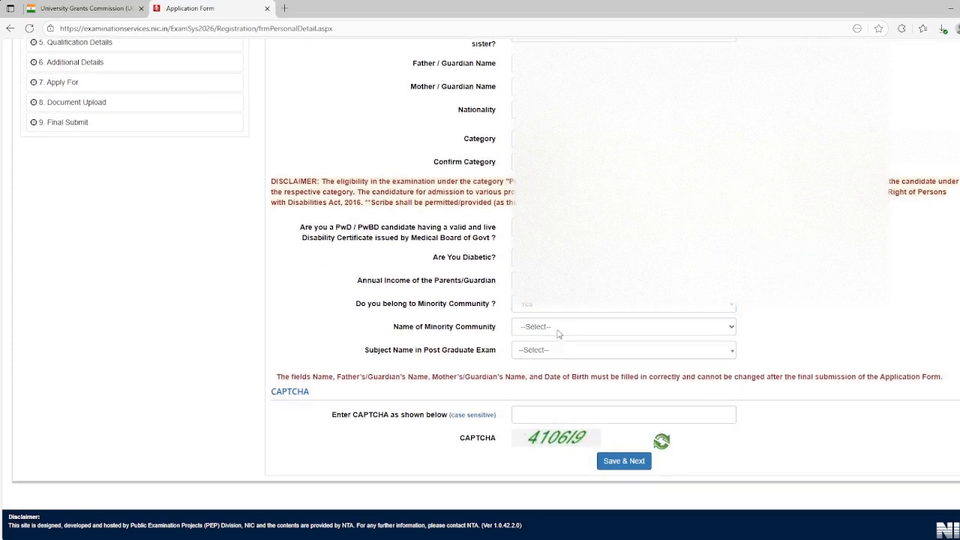
left_click(558, 330)
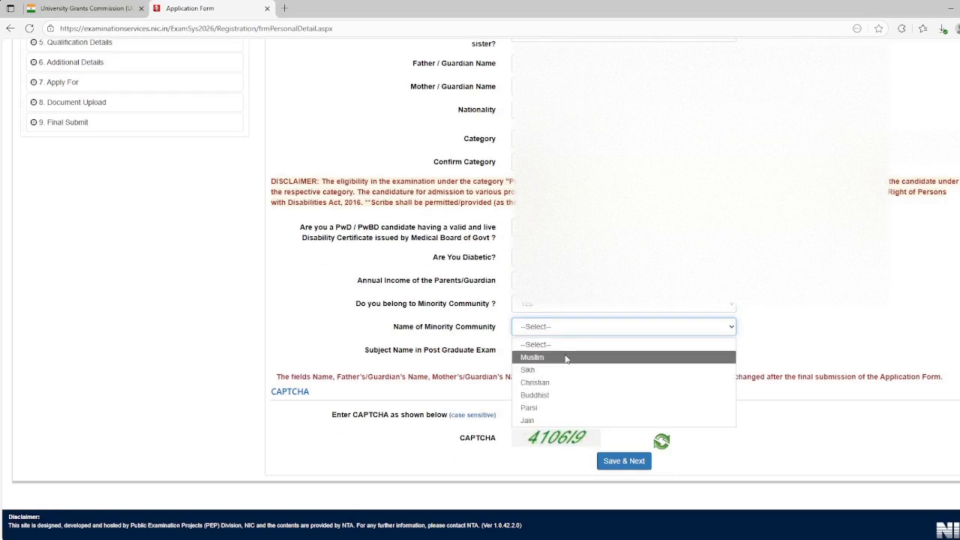
left_click(566, 358)
left_click(558, 327)
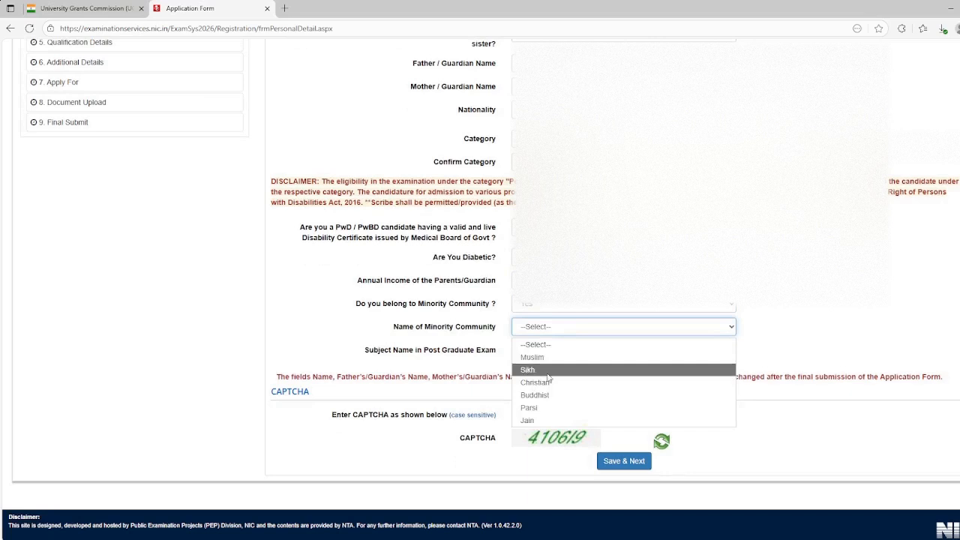
left_click(544, 357)
Set the subject name in the post graduate exam to Commerce
left_click(566, 350)
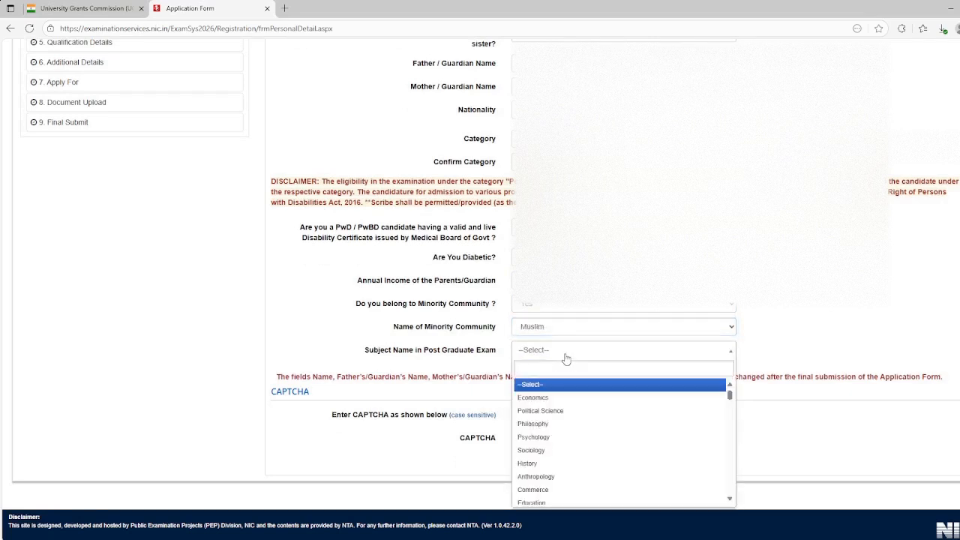
type("comm")
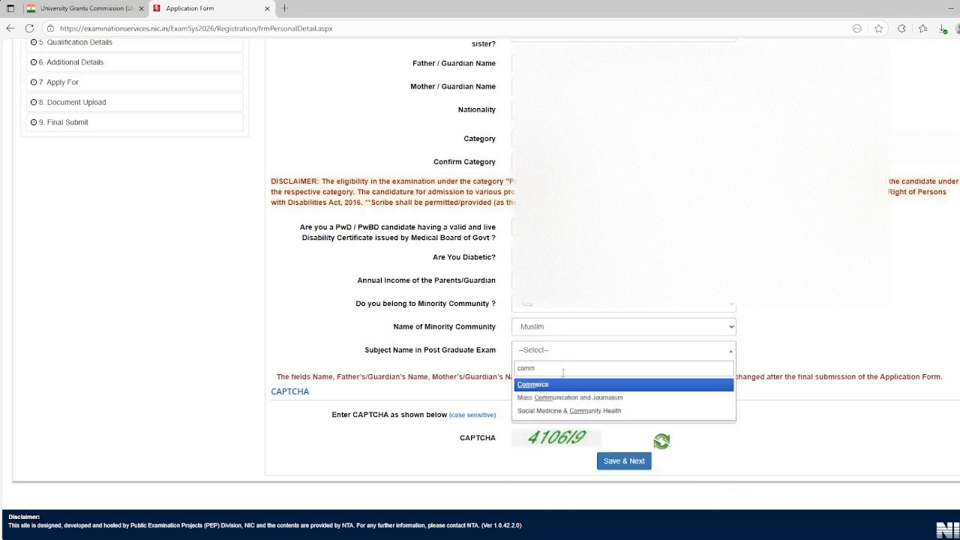
left_click(562, 385)
Enter the displayed CAPTCHA, save the personal details and confirm the submission to continue to the identity details
left_click(555, 412)
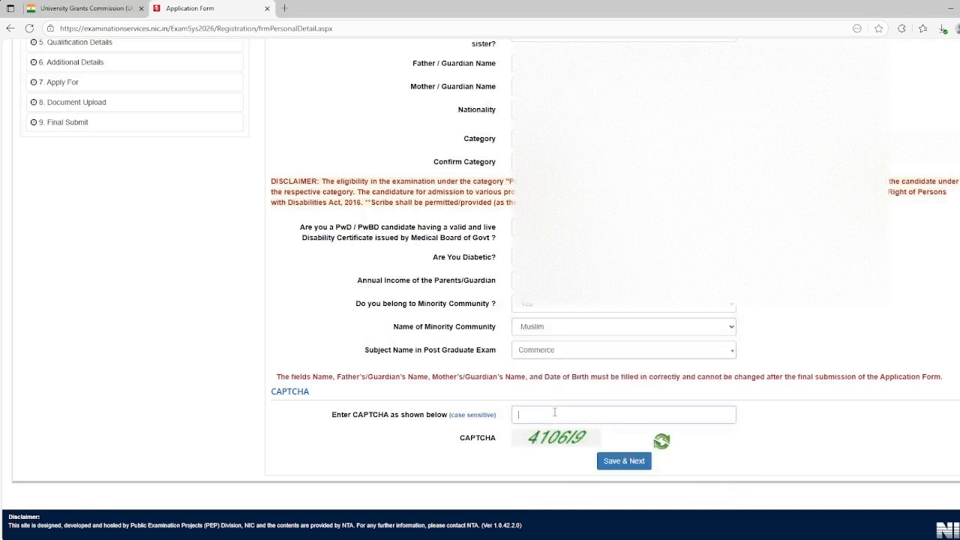
type("410")
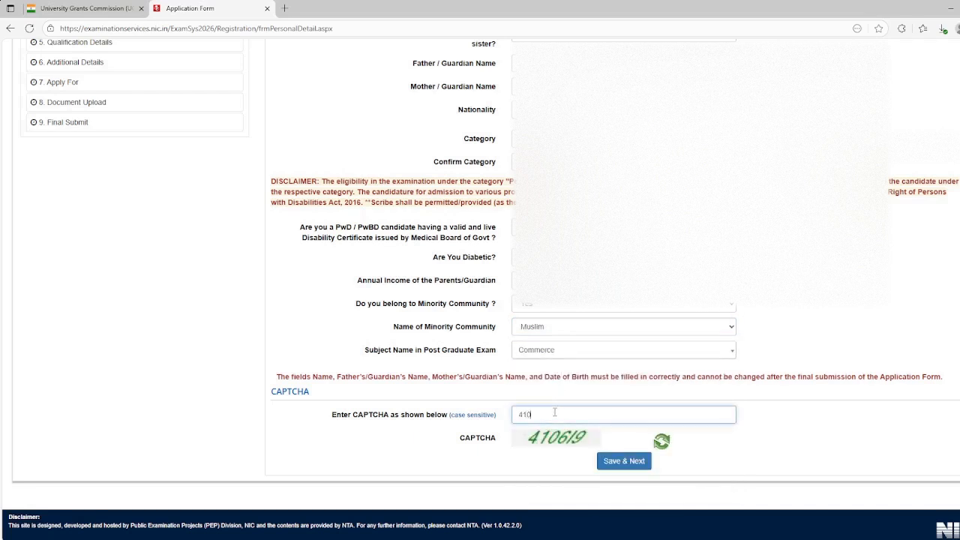
type("6l9")
left_click(606, 460)
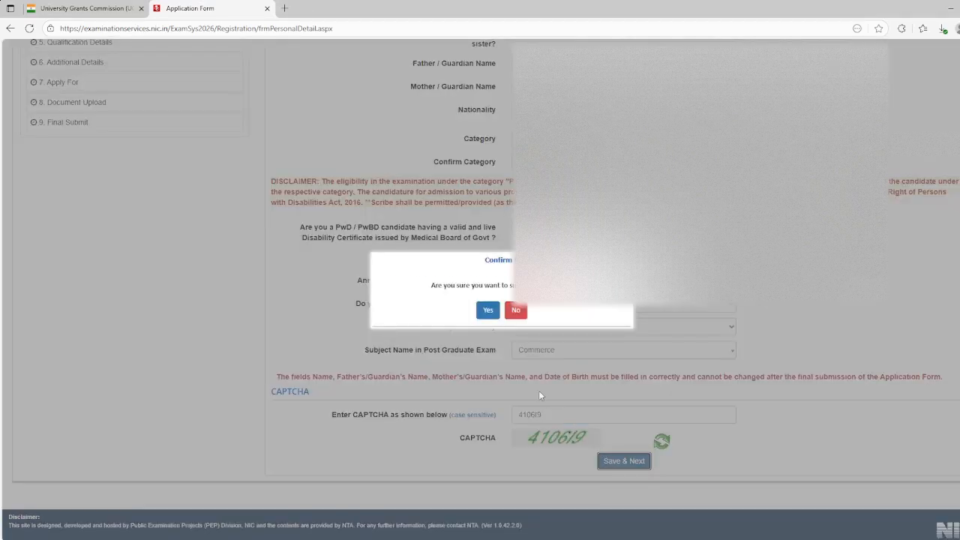
left_click(487, 309)
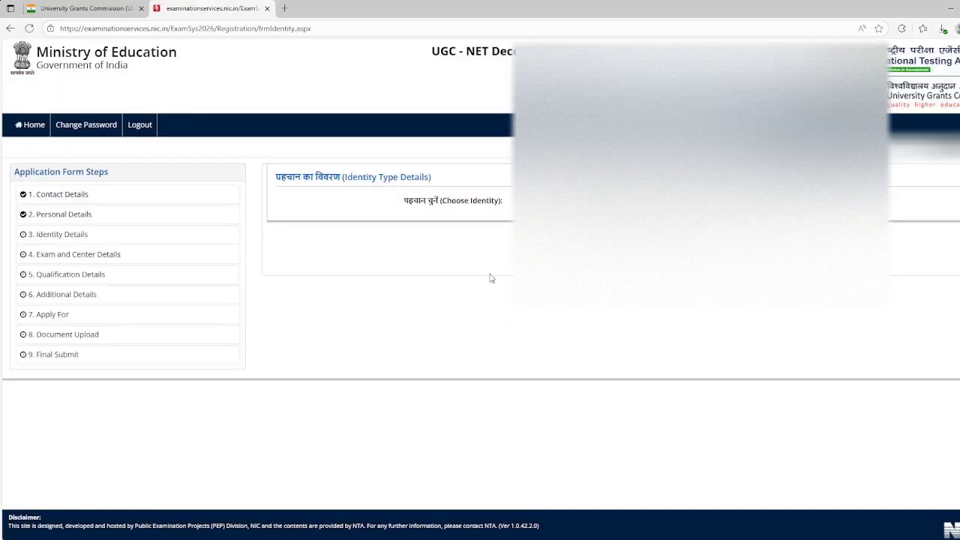
Choose Aadhaar as the identity type and agree to share the Aadhaar number for identification
left_click(570, 201)
left_click(569, 235)
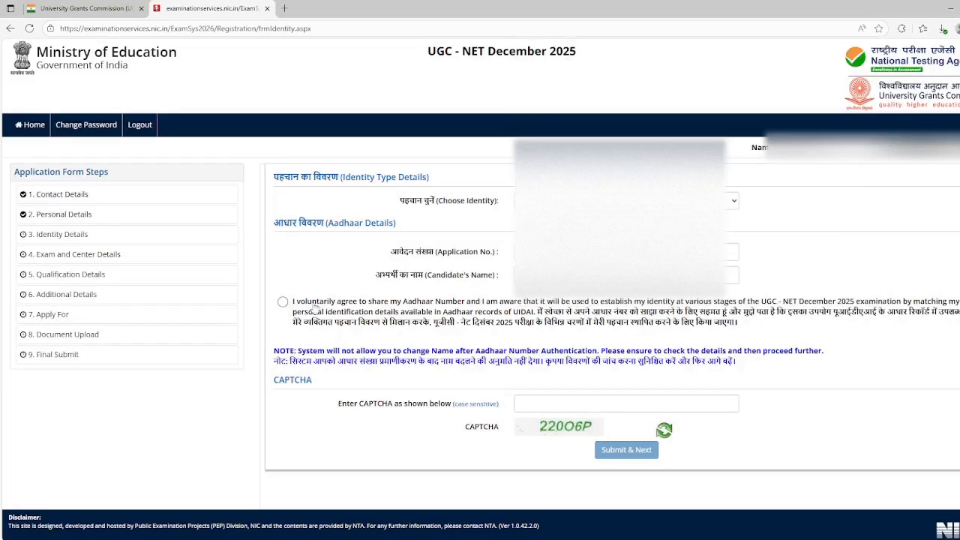
left_click(282, 302)
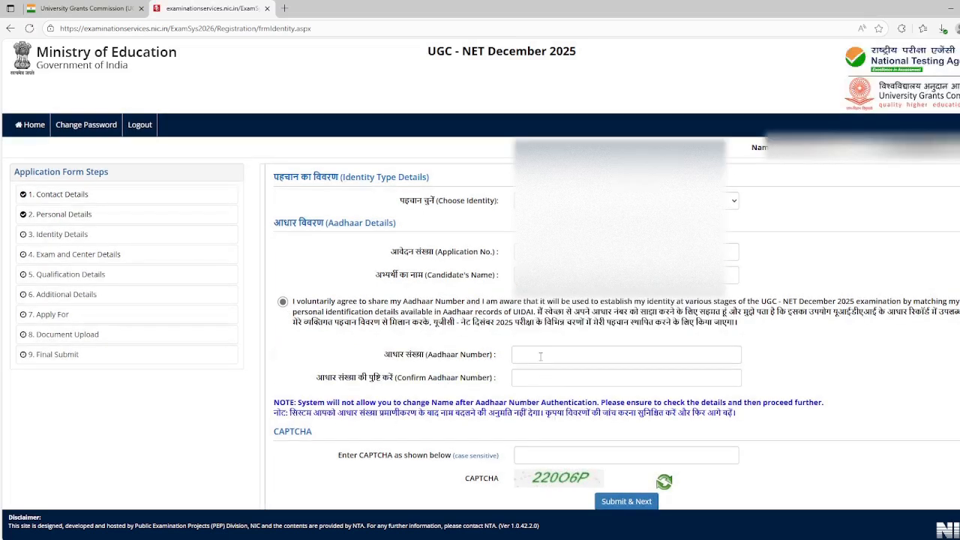
Enter the candidate's Aadhaar number and repeat it in the confirmation field
left_click(539, 356)
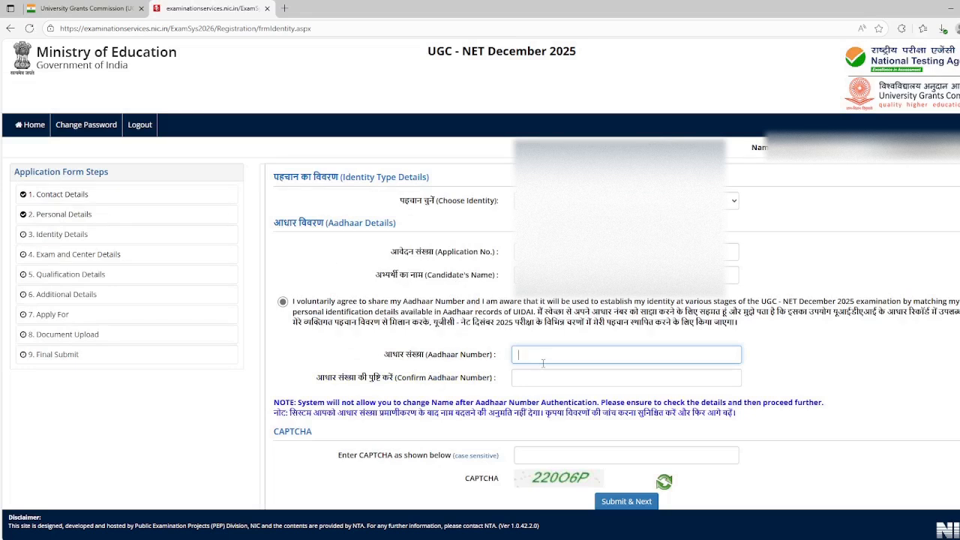
type("••••••••••")
left_click(546, 376)
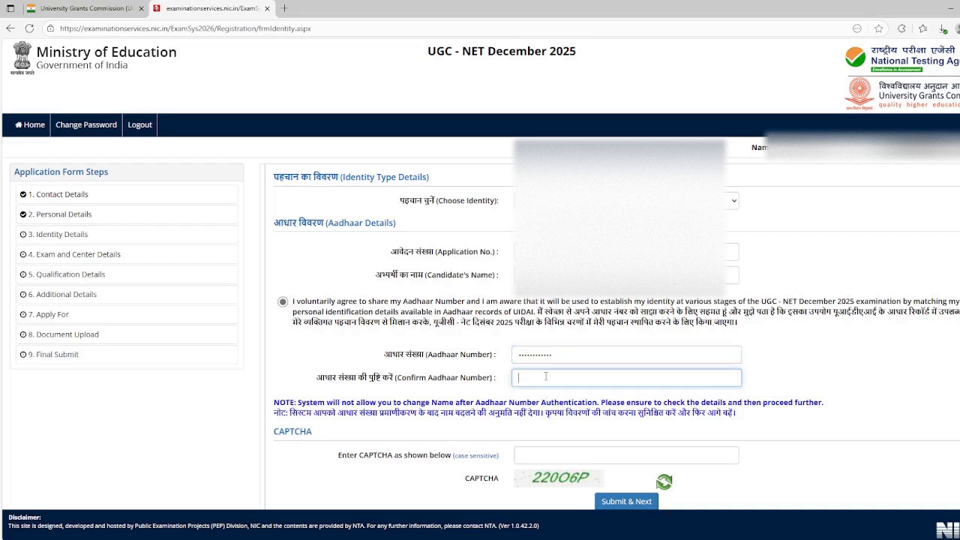
type("••••••••••••")
Enter the displayed CAPTCHA, submit the Aadhaar details and confirm to continue to the exam and center details
scroll(550, 414, "down", 2)
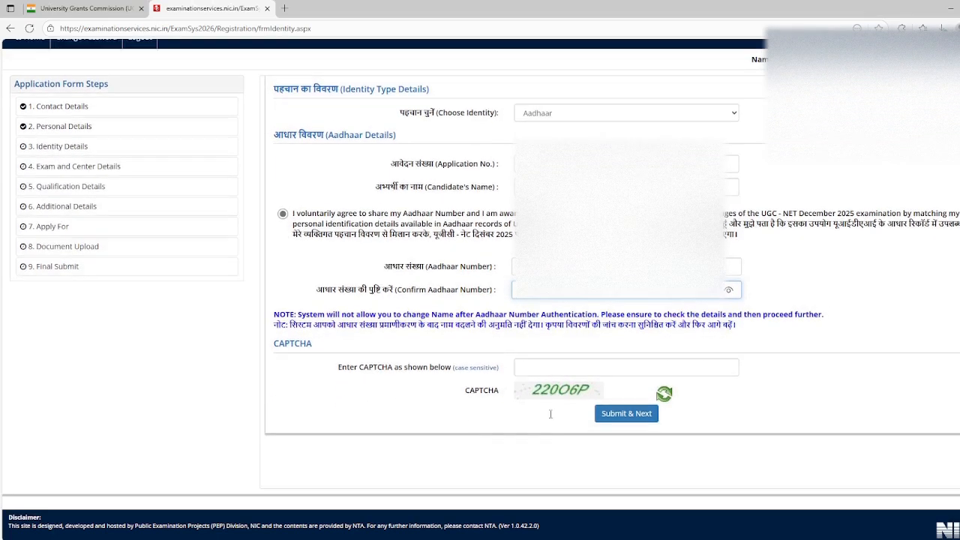
left_click(556, 366)
type("220")
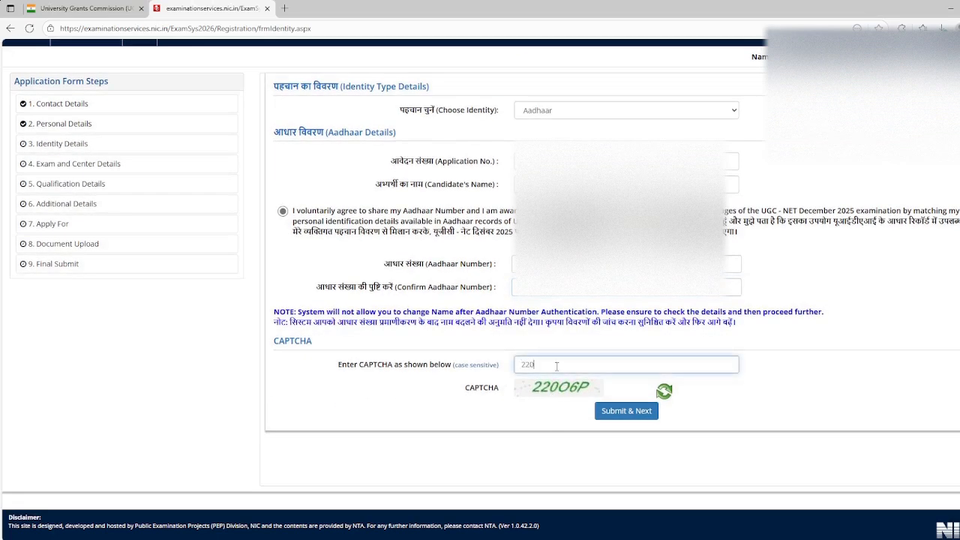
type("O6P")
left_click(614, 410)
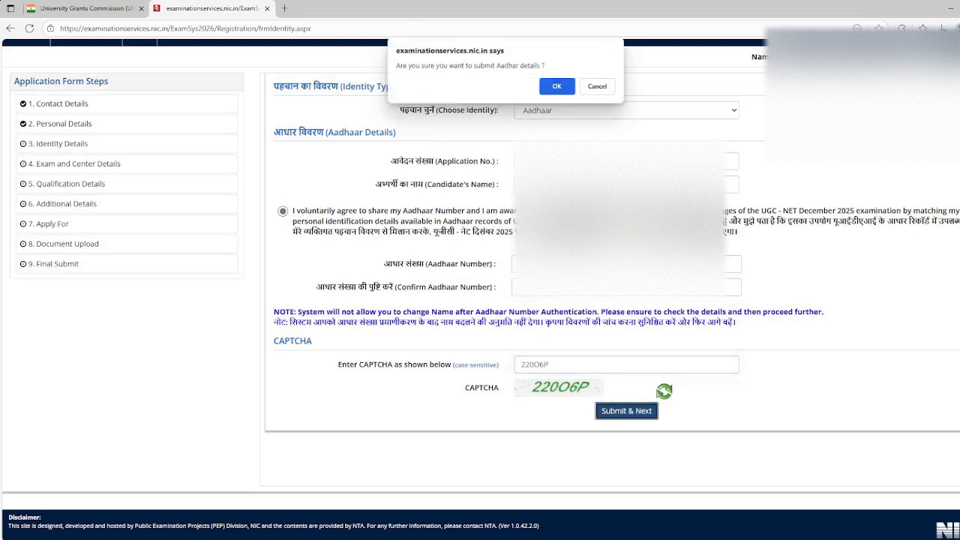
left_click(558, 89)
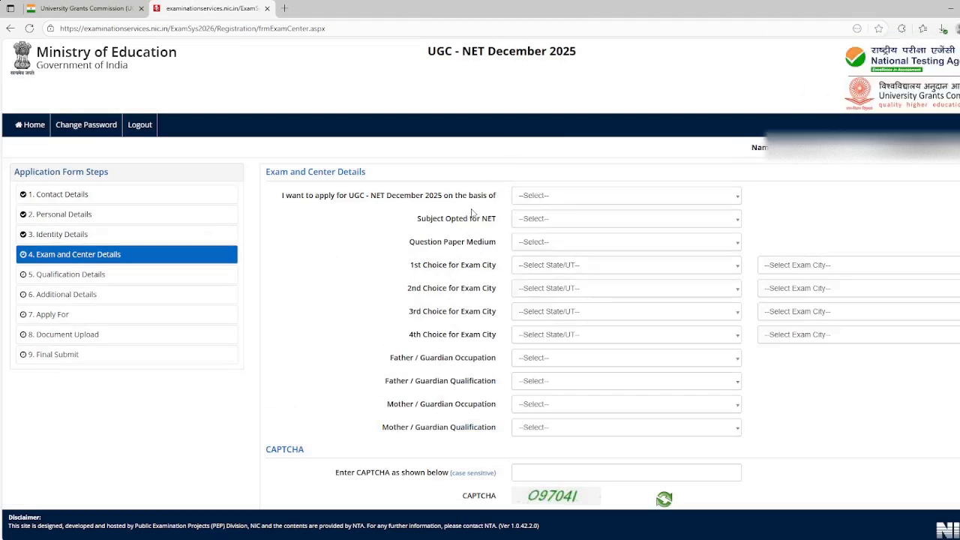
Set the basis for applying for UGC-NET December 2025 to Master's Degree
left_click(555, 195)
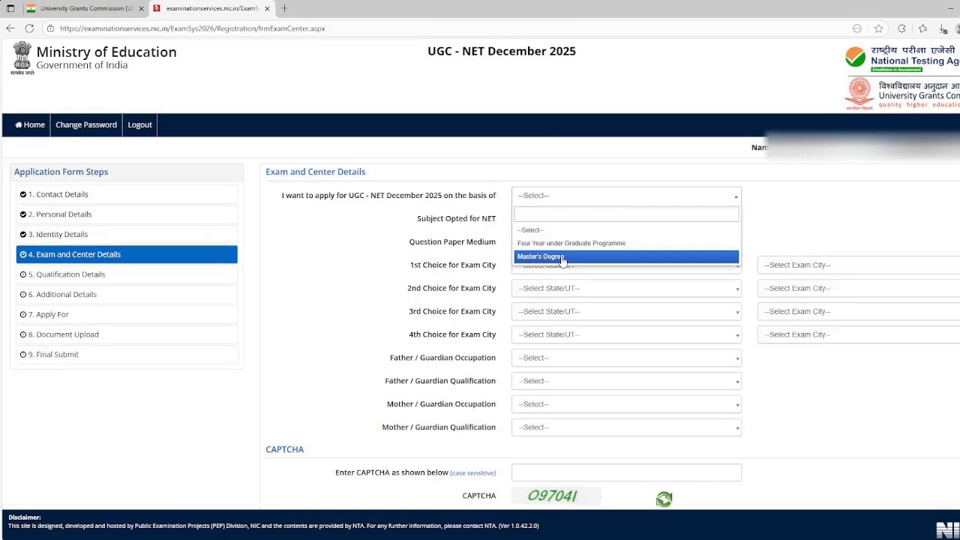
left_click(451, 213)
left_click(569, 199)
left_click(578, 256)
Set the subject opted for NET to Commerce and the question paper medium to English
left_click(555, 219)
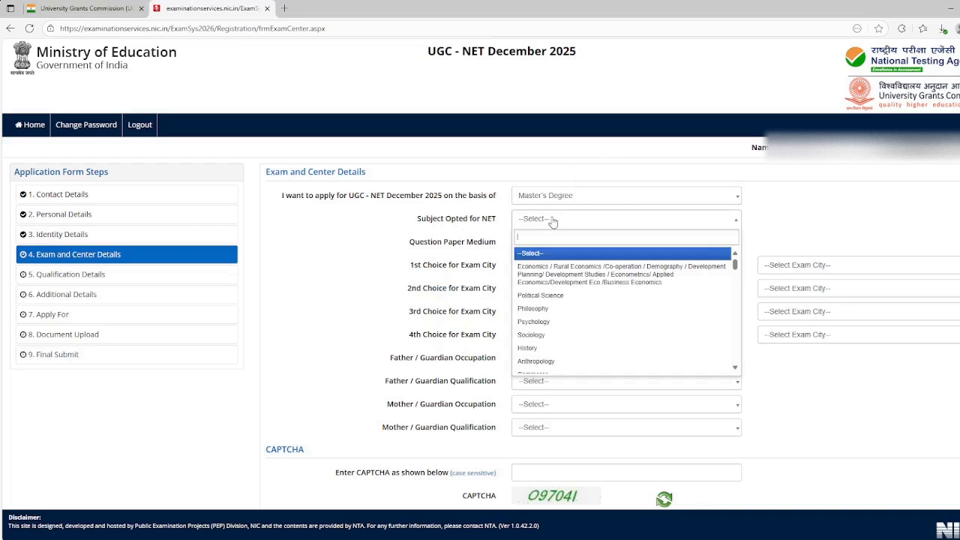
type("comm")
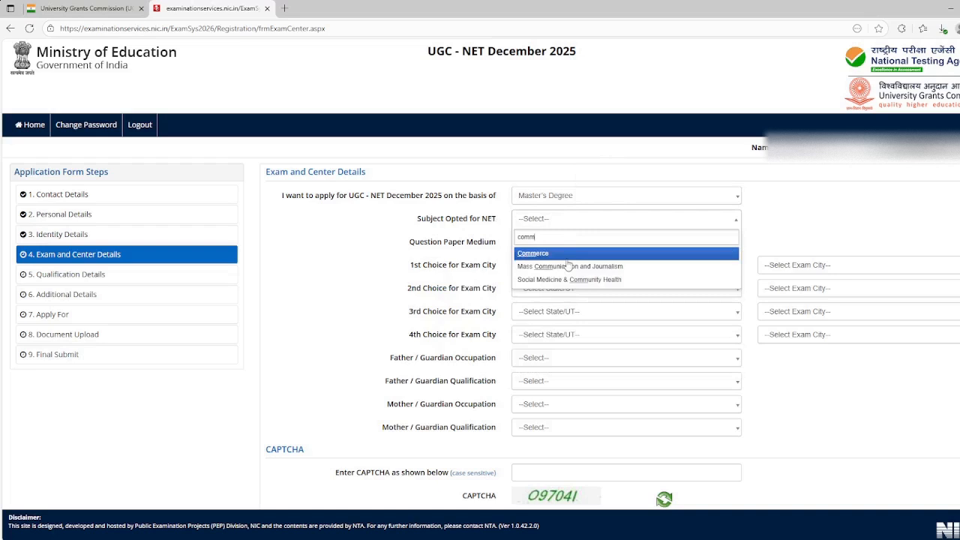
left_click(569, 254)
left_click(573, 241)
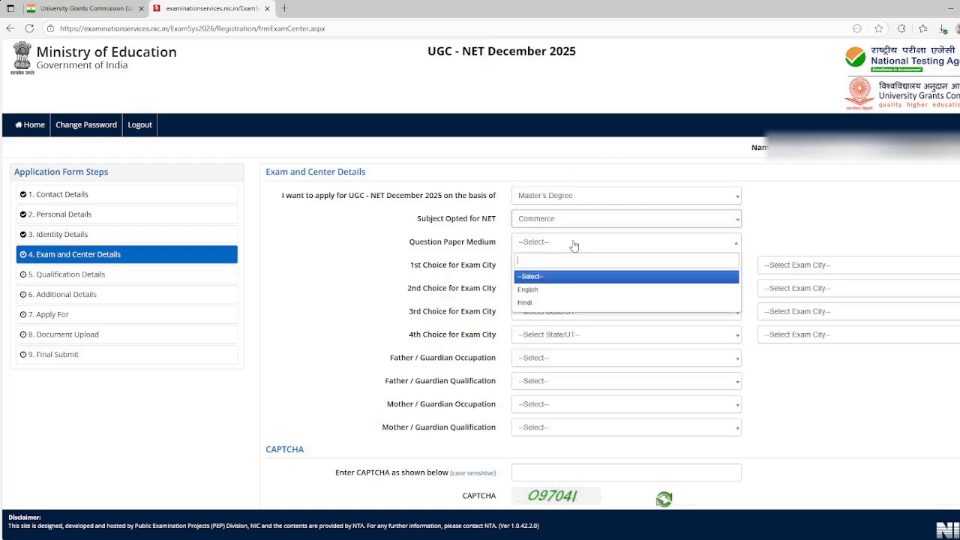
left_click(555, 289)
left_click(565, 265)
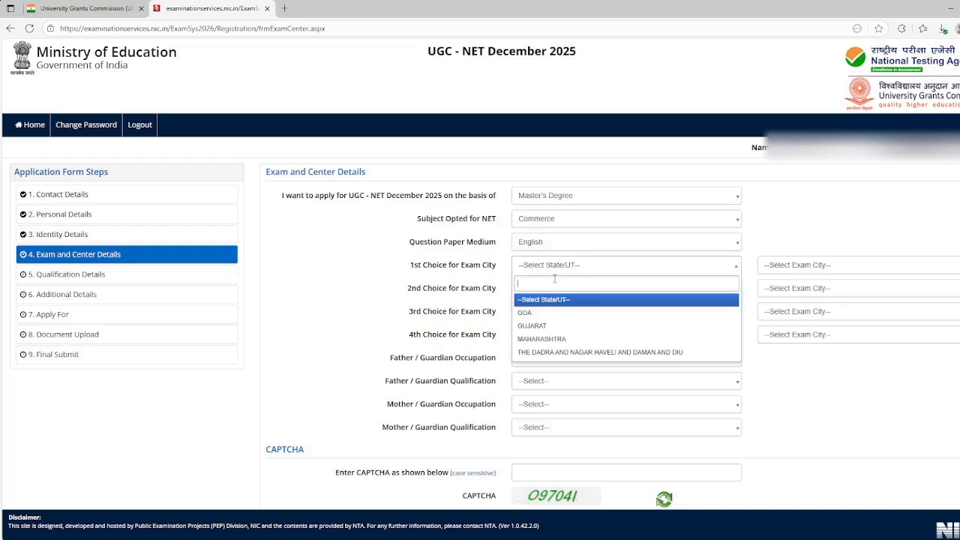
type("tha")
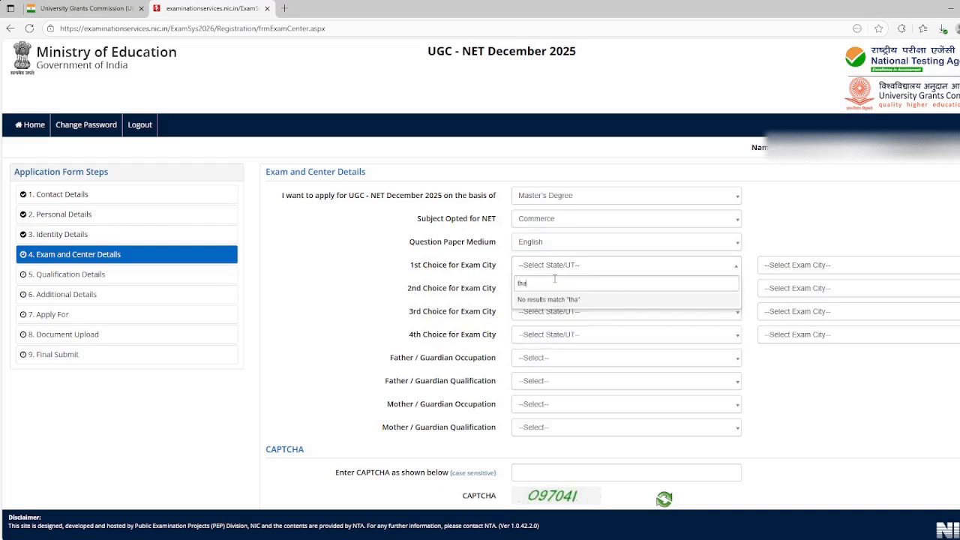
key("BackSpace")
key("BackSpace")
key("BackSpace")
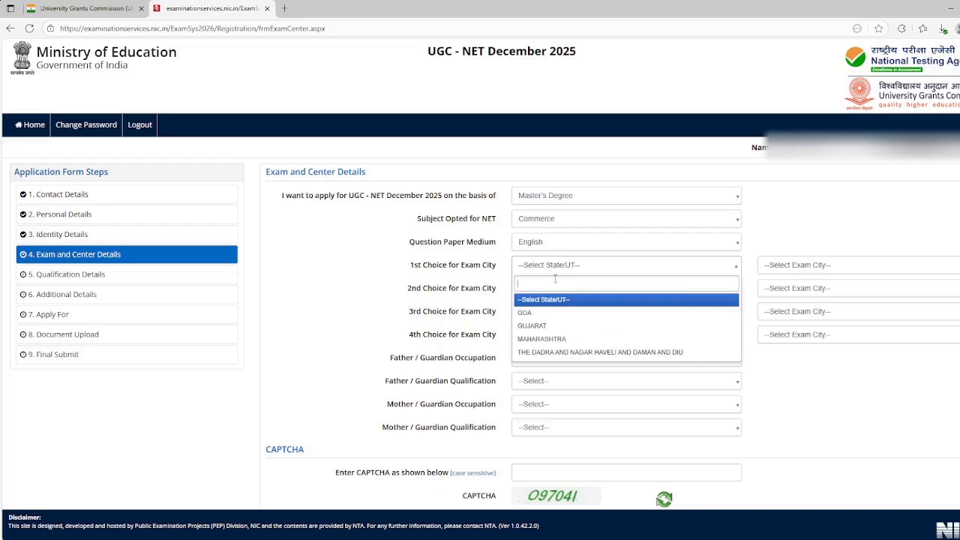
double_click(472, 266)
Set the 1st choice for exam city to Maharashtra state and Thane
left_click(559, 271)
type("ma")
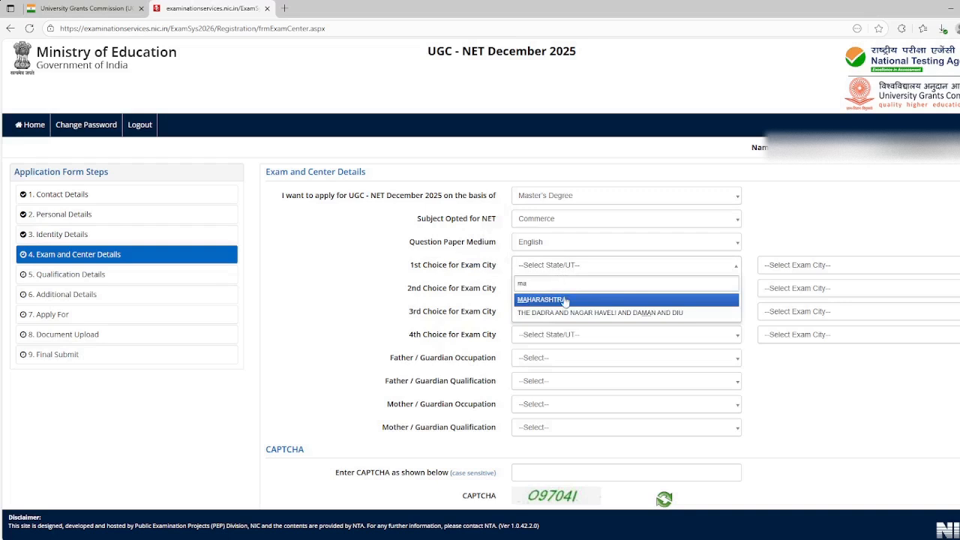
left_click(566, 300)
left_click(827, 267)
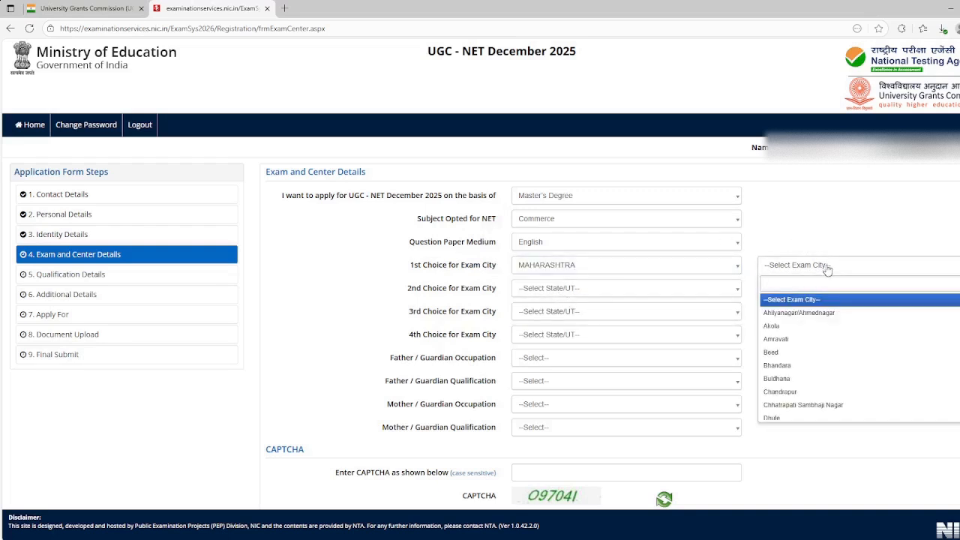
type("th")
left_click(823, 299)
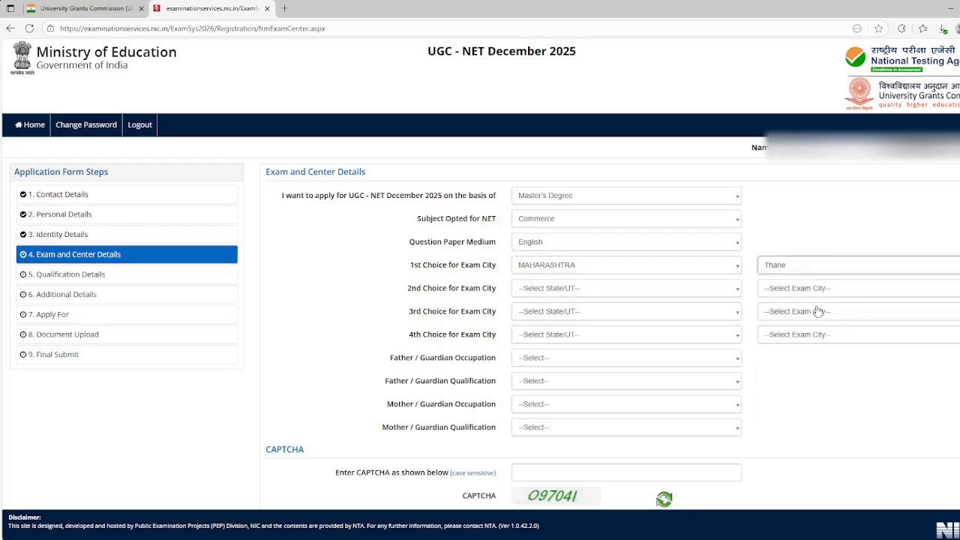
Set the 2nd choice for exam city to Maharashtra state and Mumbai/Navi Mumbai
left_click(654, 292)
type("mah")
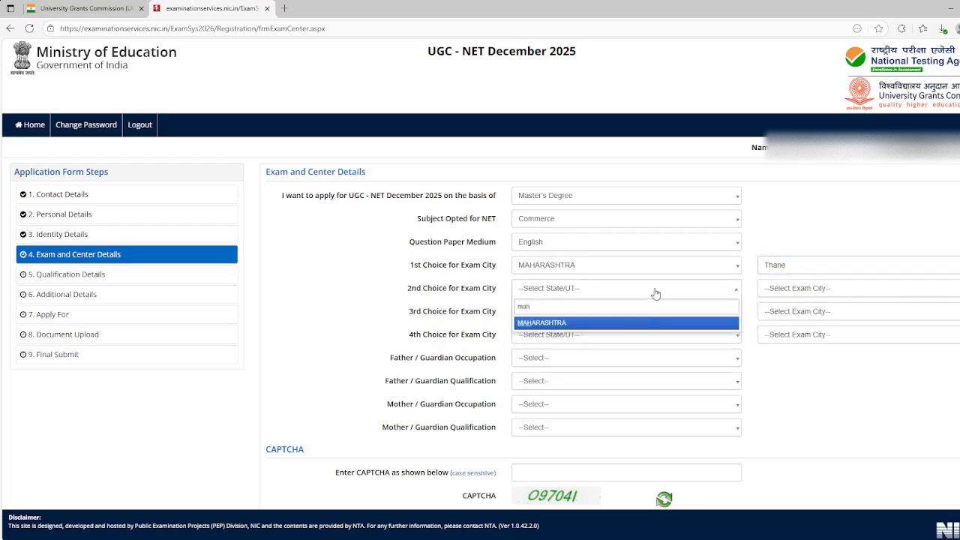
left_click(683, 322)
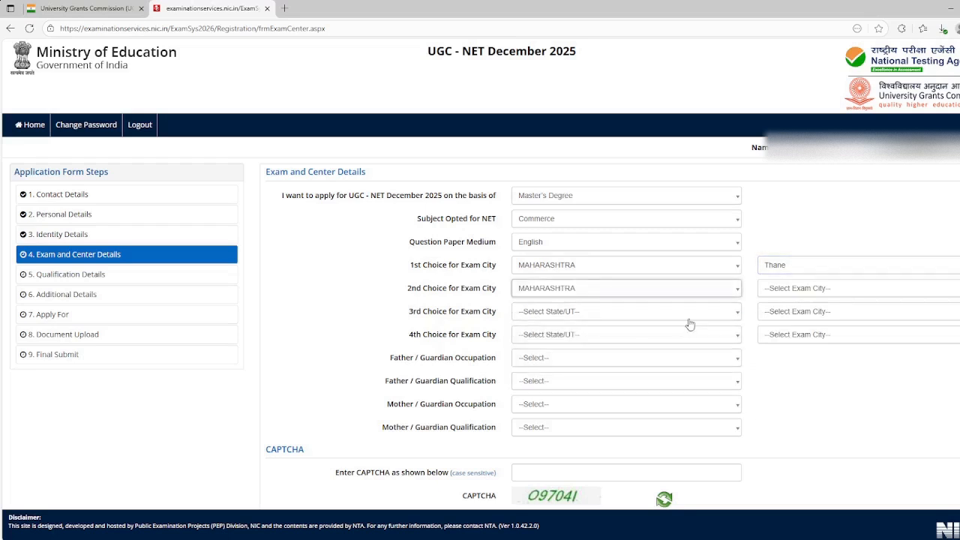
left_click(789, 292)
type("mu")
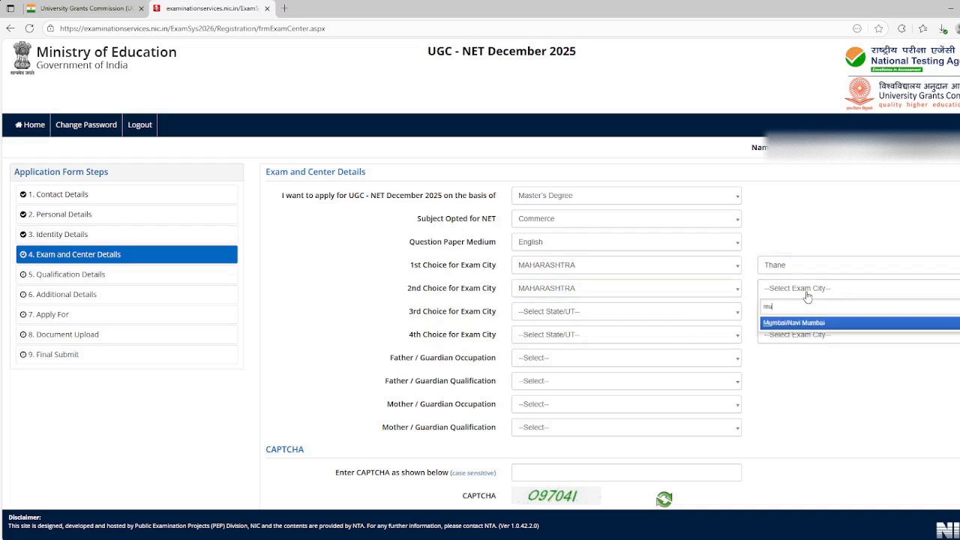
left_click(816, 324)
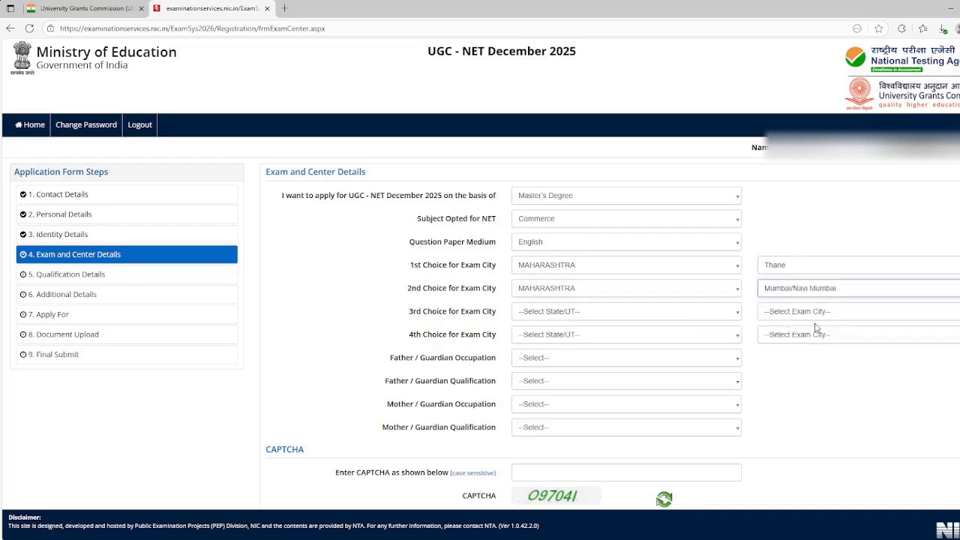
Set the 3rd choice for exam city to Maharashtra state and Pune
left_click(684, 317)
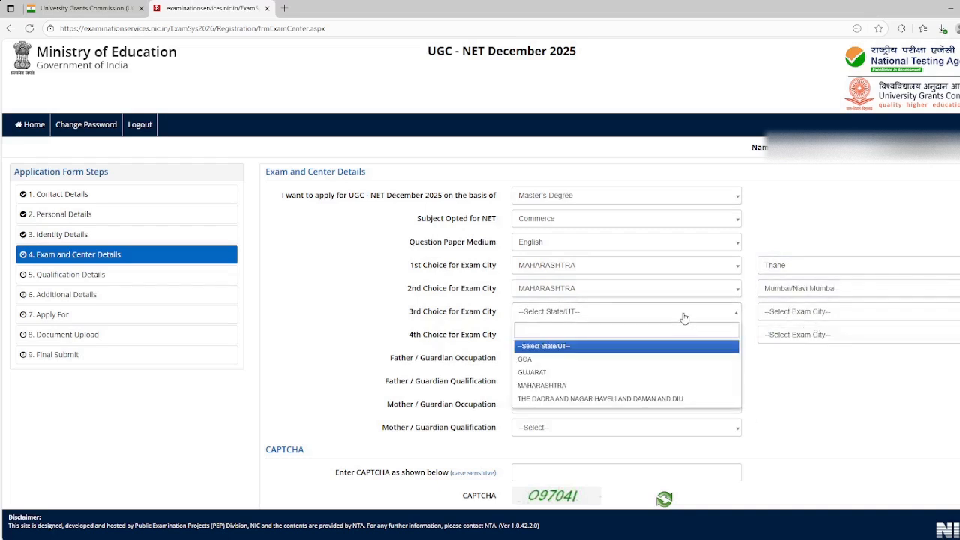
type("maha")
left_click(690, 346)
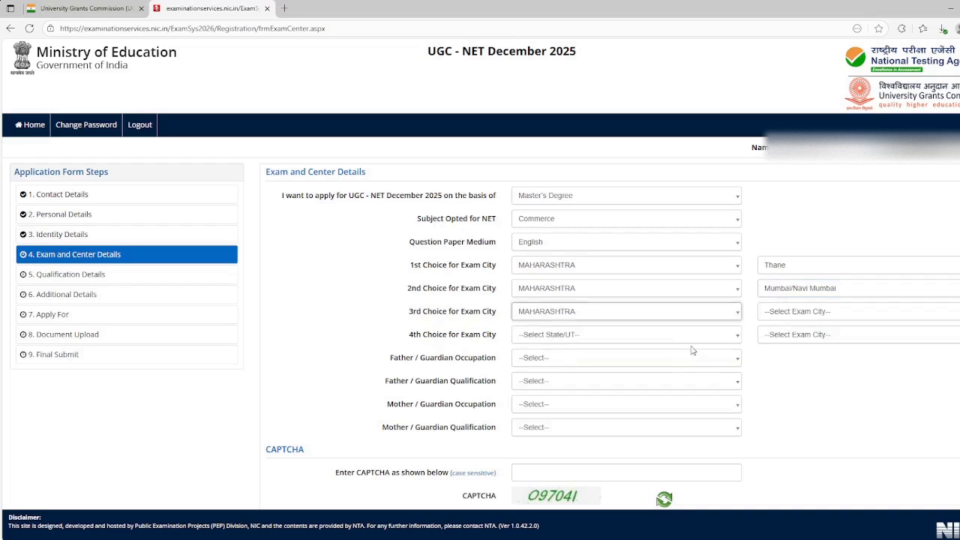
left_click(783, 315)
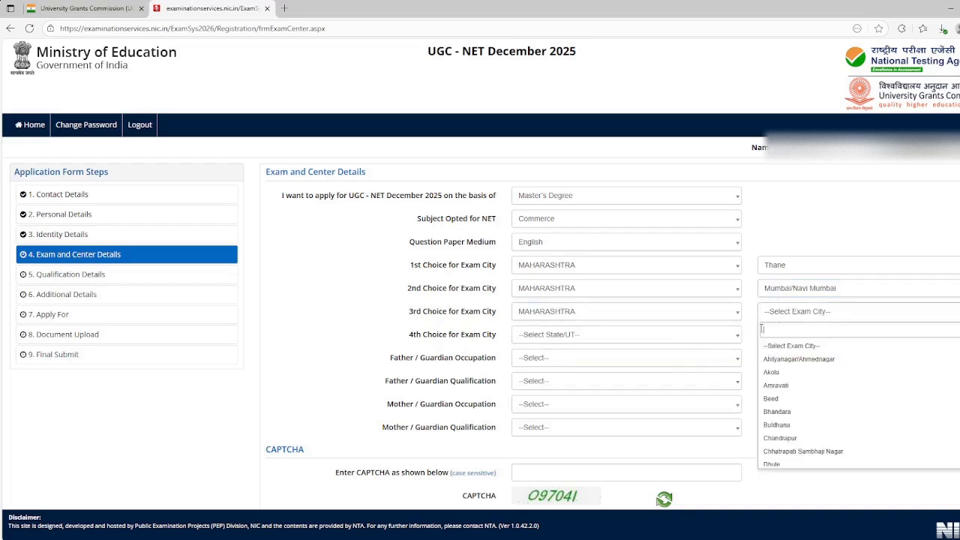
type("p")
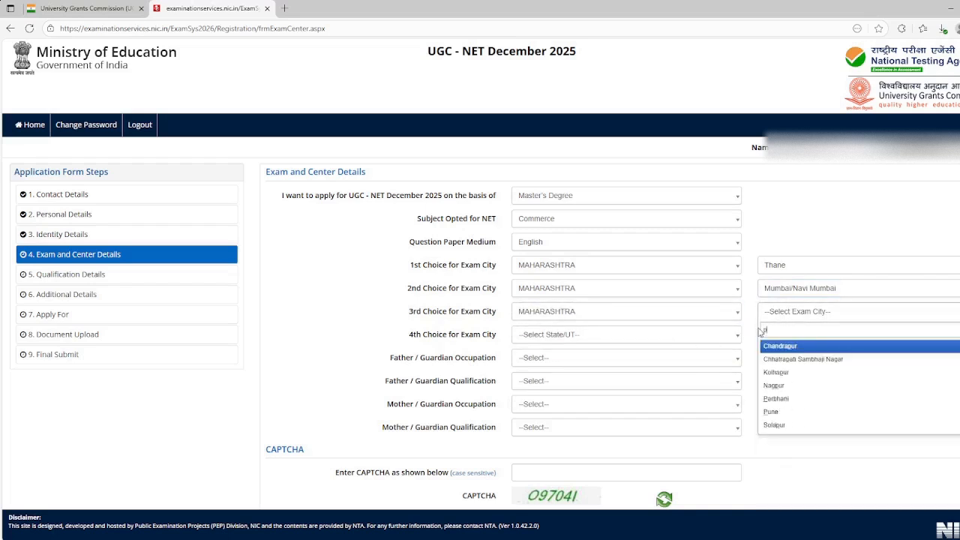
type("un")
left_click(769, 347)
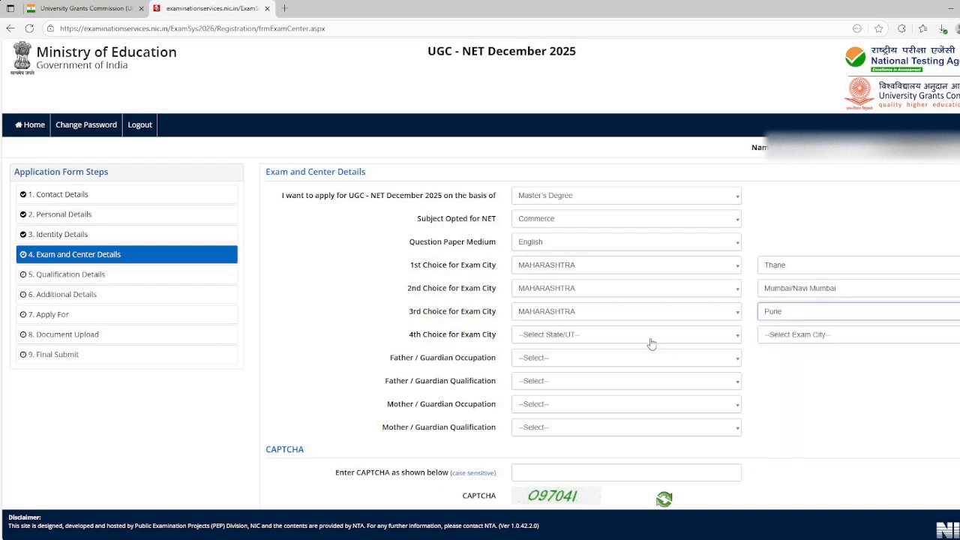
Set the 4th choice for exam city to Maharashtra state and Nashik
left_click(651, 338)
type("maha")
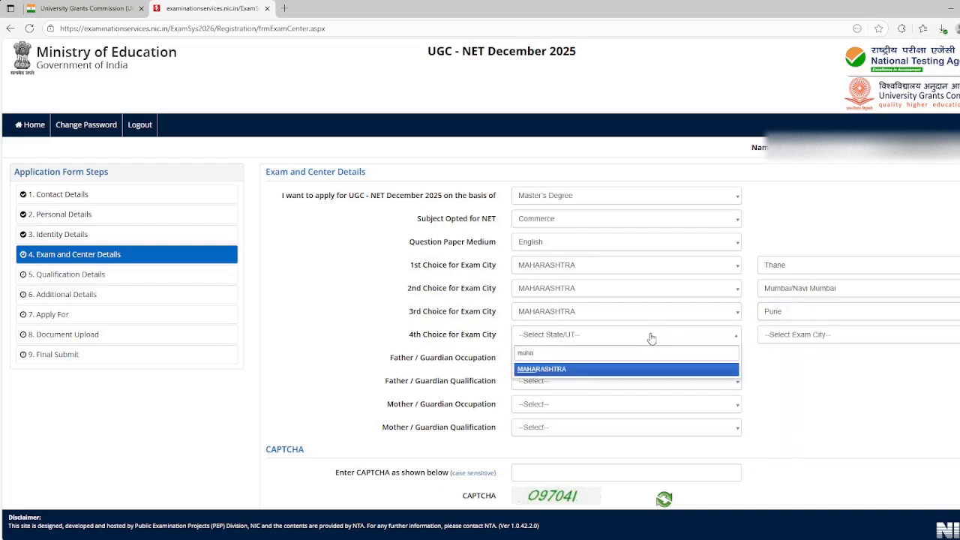
left_click(646, 370)
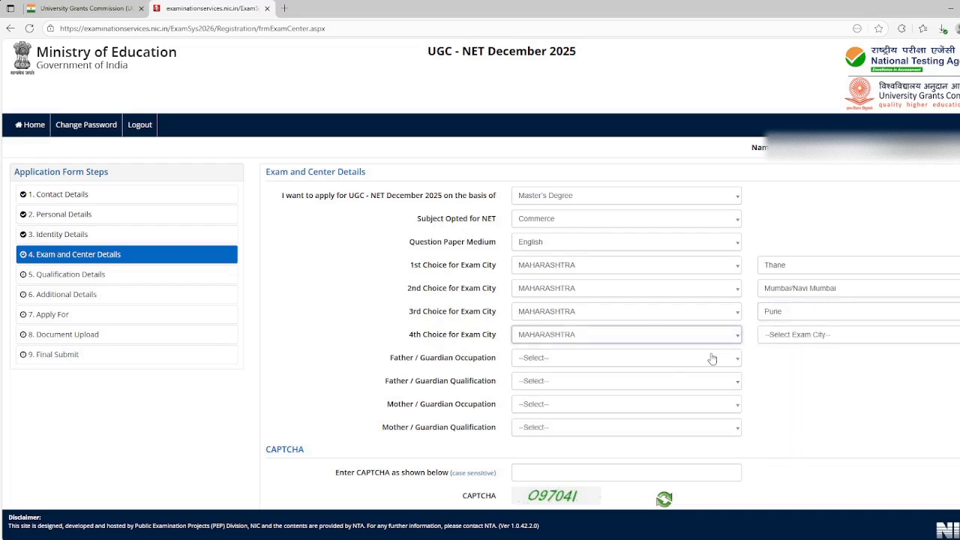
left_click(792, 341)
type("nas")
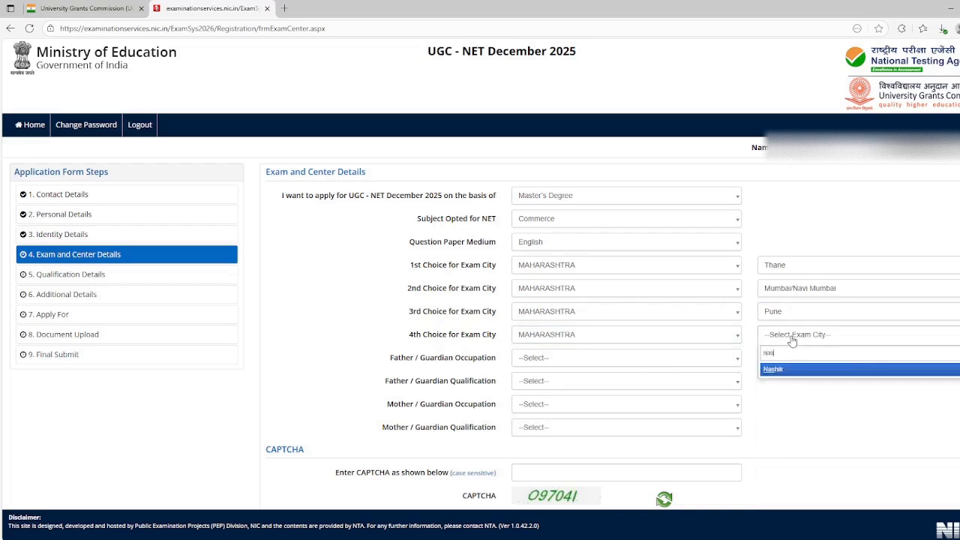
left_click(789, 369)
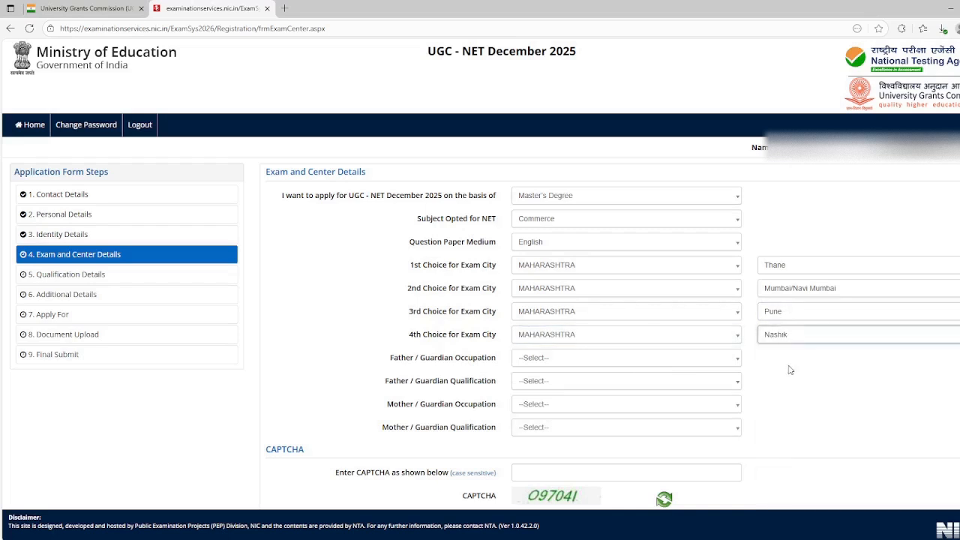
Set the father/guardian occupation to Others and the father/guardian qualification to Matriculate
left_click(627, 360)
scroll(627, 360, "down", 1)
scroll(627, 360, "up", 1)
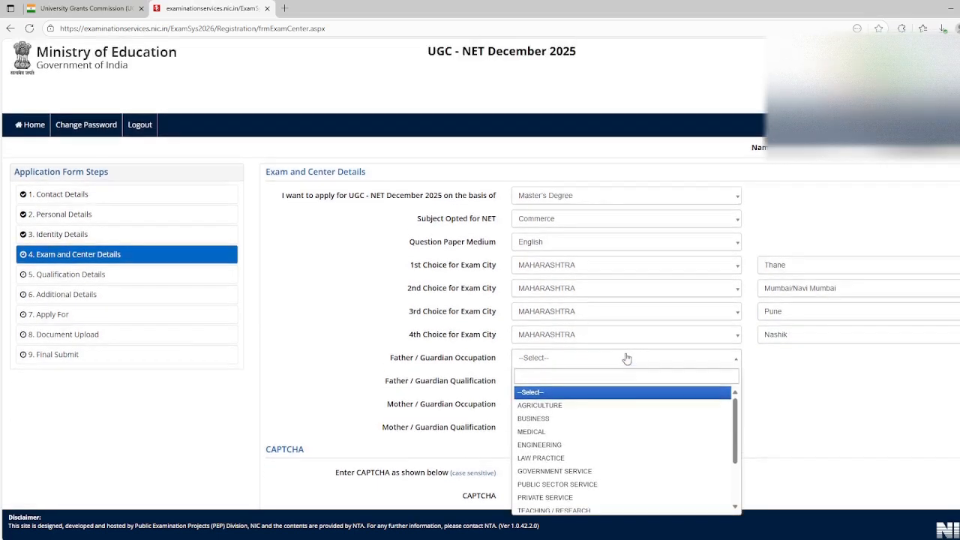
scroll(797, 322, "down", 1)
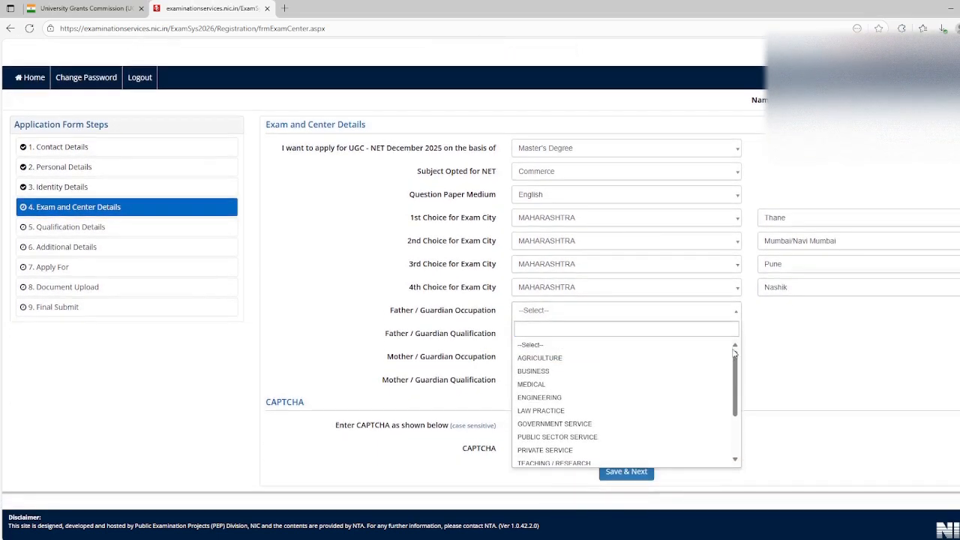
left_click_drag(734, 358, 735, 422)
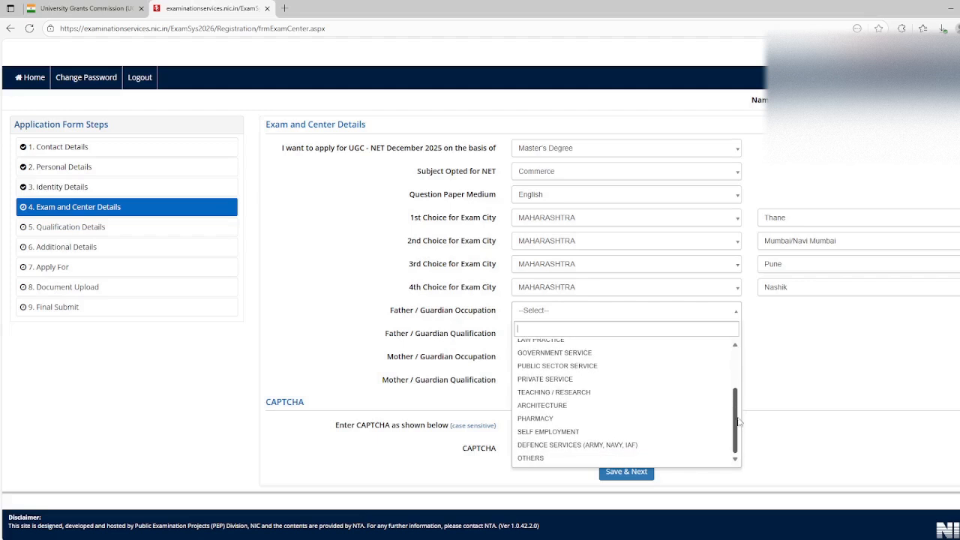
left_click(646, 461)
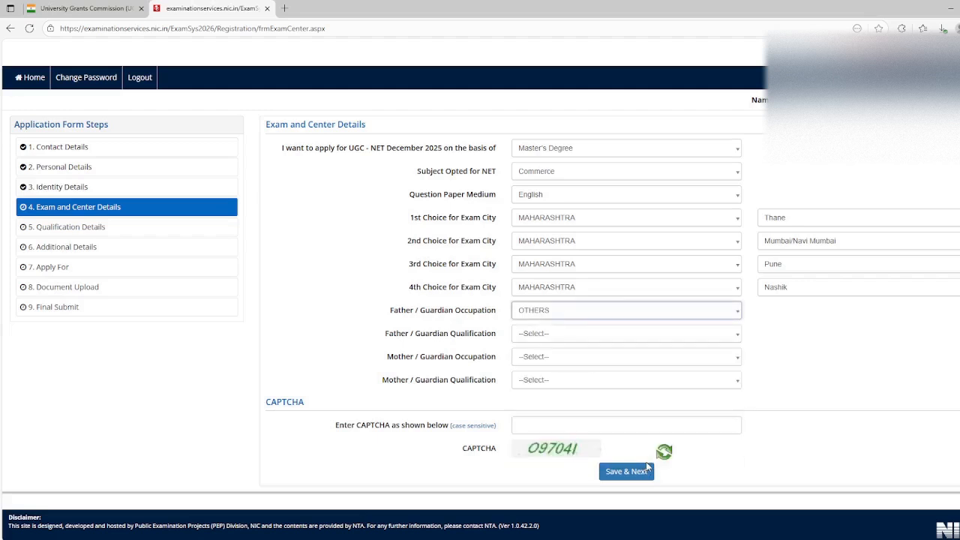
left_click(615, 332)
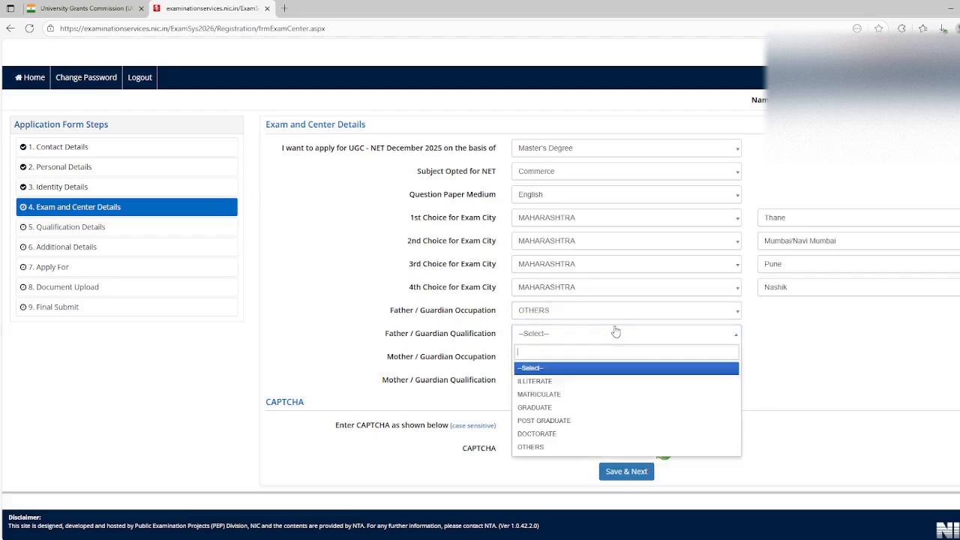
left_click(592, 393)
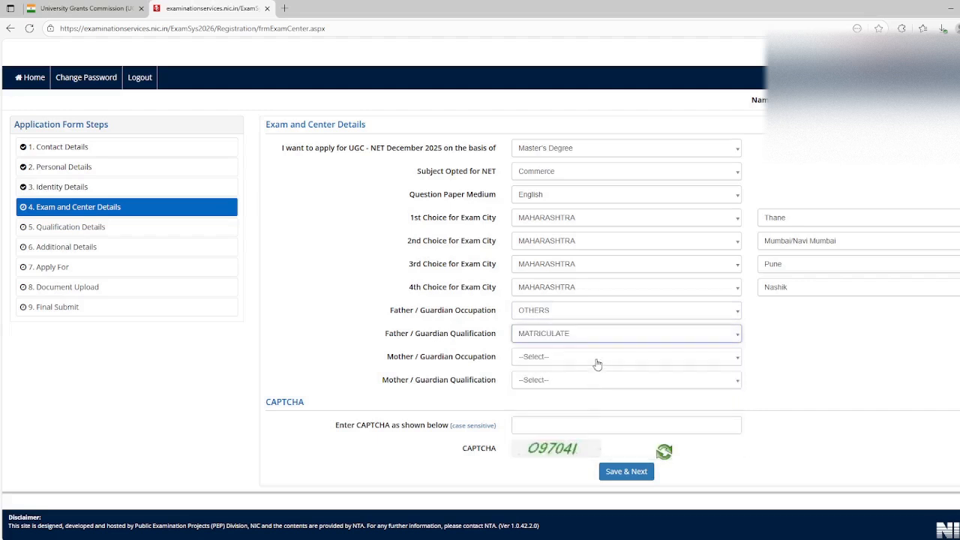
Set the mother/guardian occupation to Others (Including House Wife) and the mother/guardian qualification to Others
left_click(598, 360)
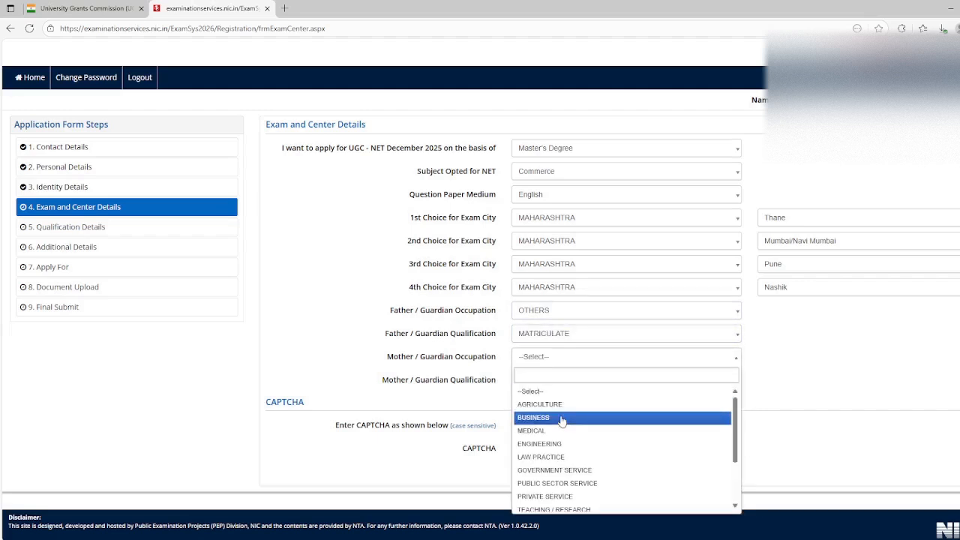
scroll(563, 417, "down", 2)
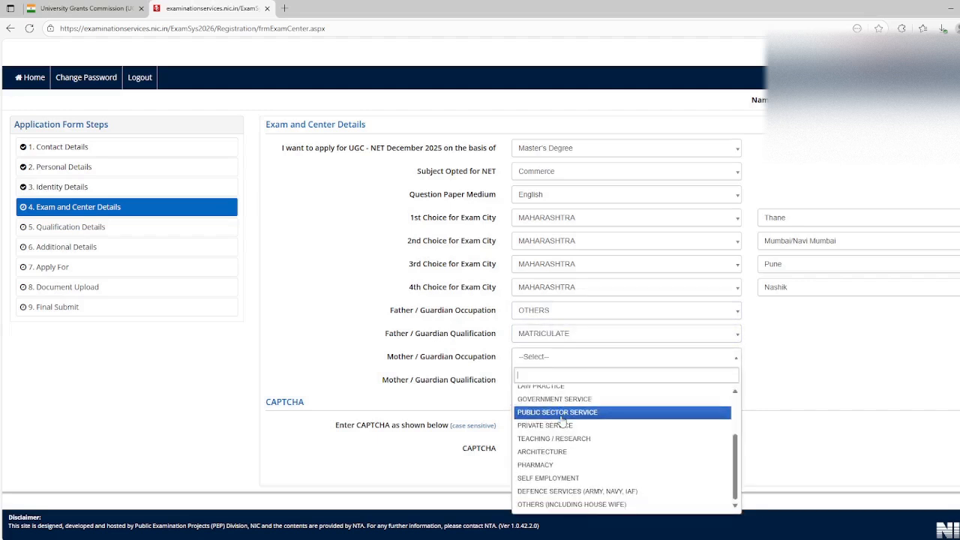
left_click(576, 505)
left_click(567, 379)
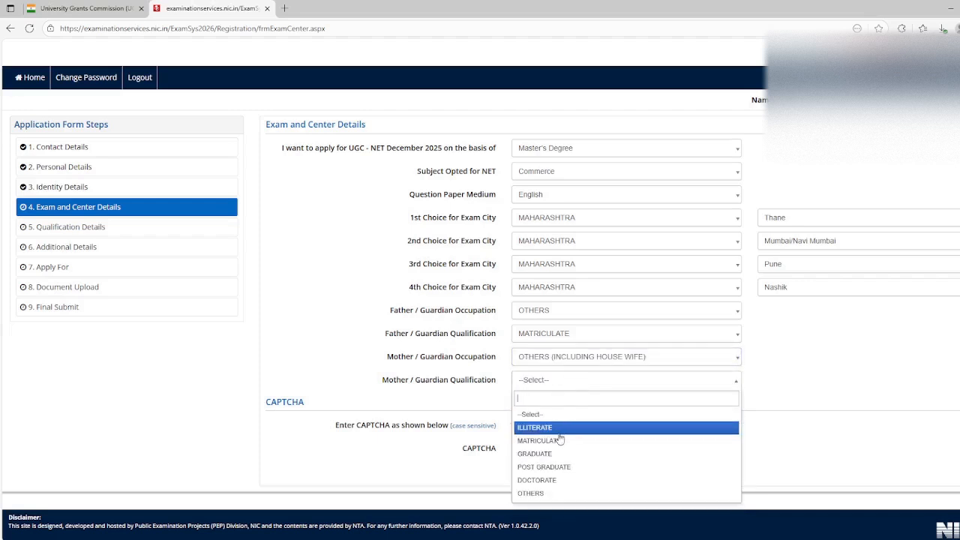
left_click(540, 493)
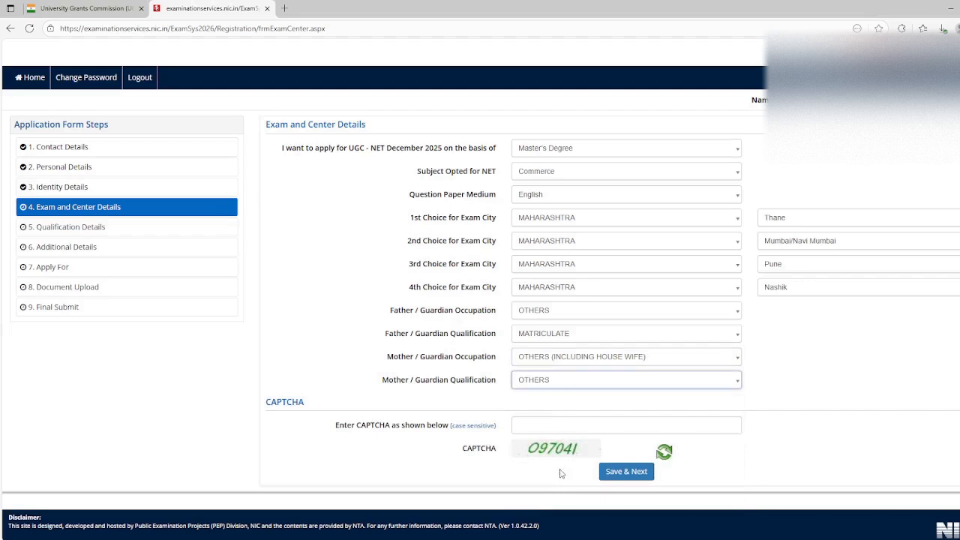
Enter the displayed CAPTCHA, then save the exam and center details and confirm the section's submission
left_click(544, 427)
type("O")
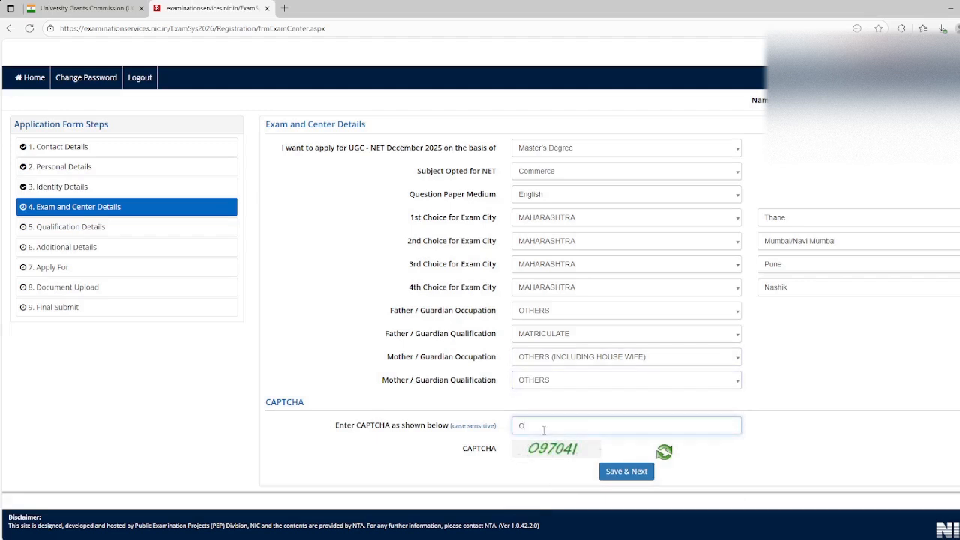
type("9704l")
left_click(637, 470)
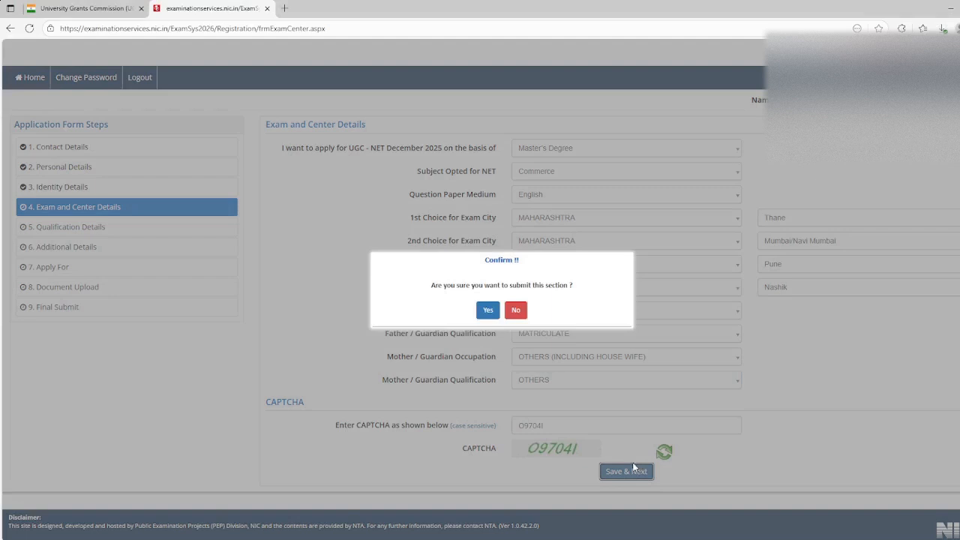
left_click(487, 310)
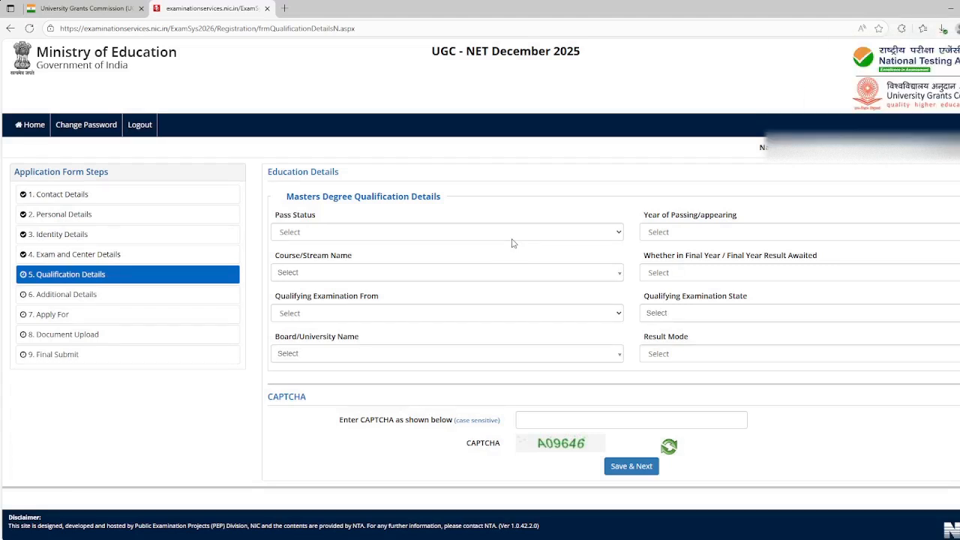
Set the master's degree pass status to Passed and the year of passing/appearing to 2018
left_click(489, 232)
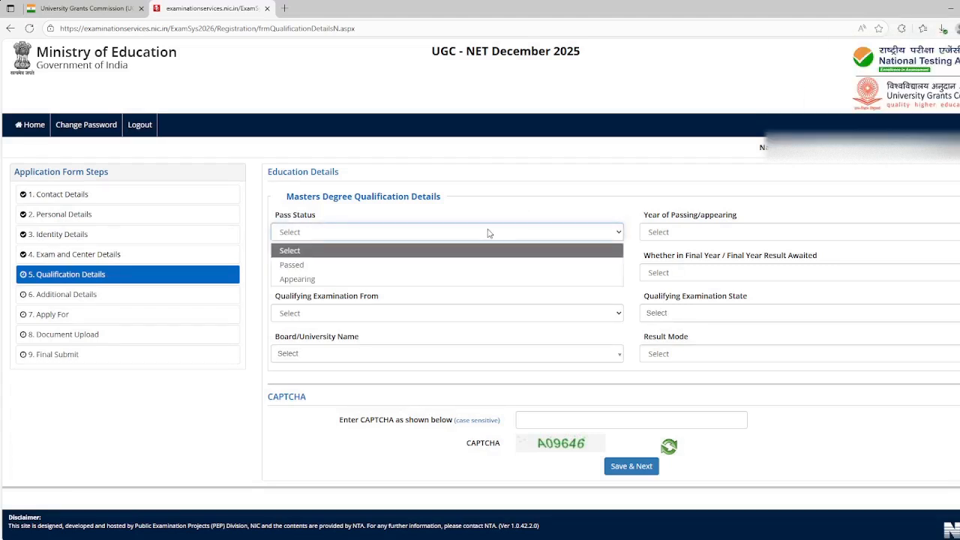
left_click(376, 268)
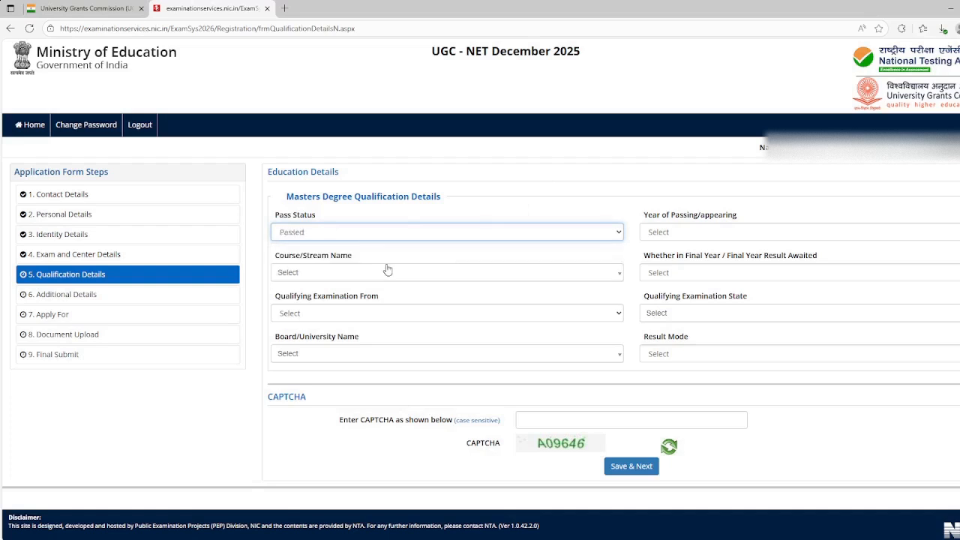
left_click(664, 237)
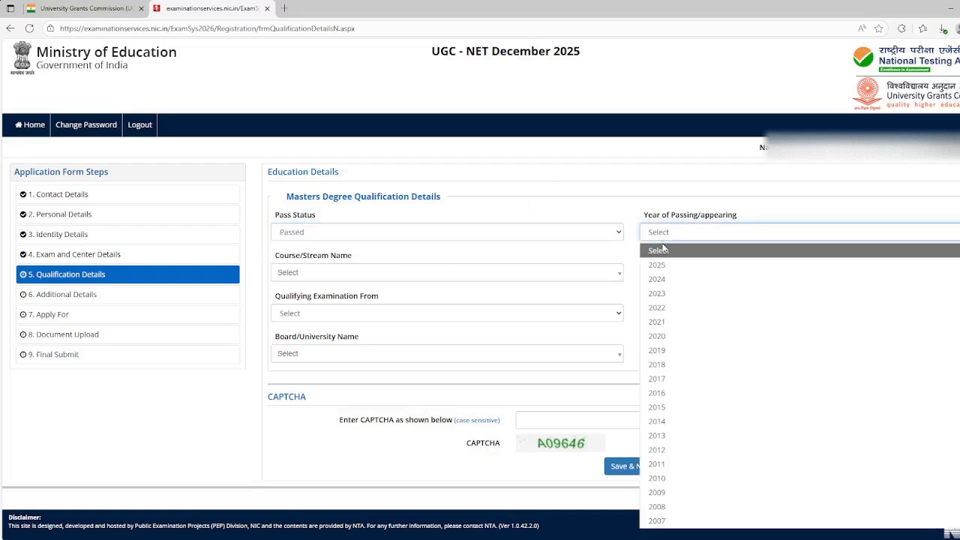
left_click(663, 250)
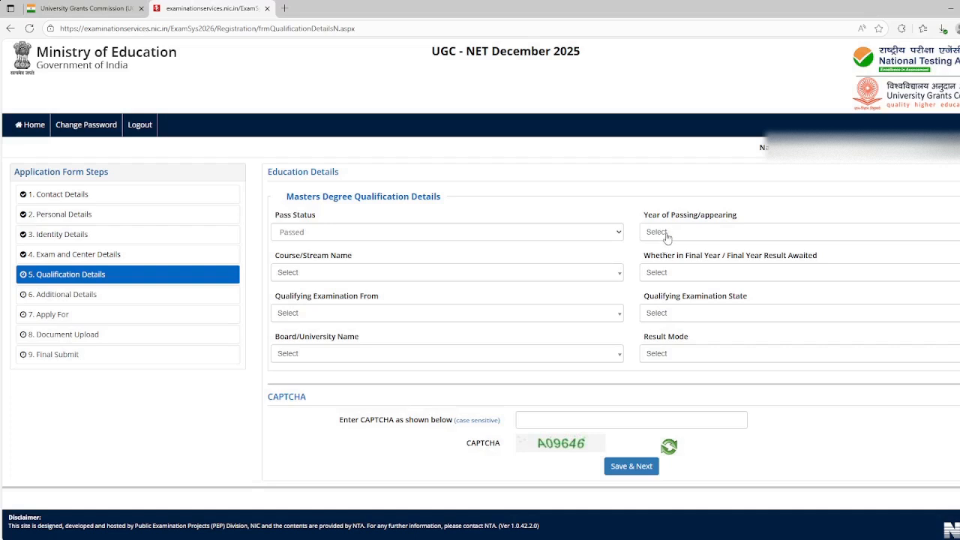
left_click(666, 234)
type("2018")
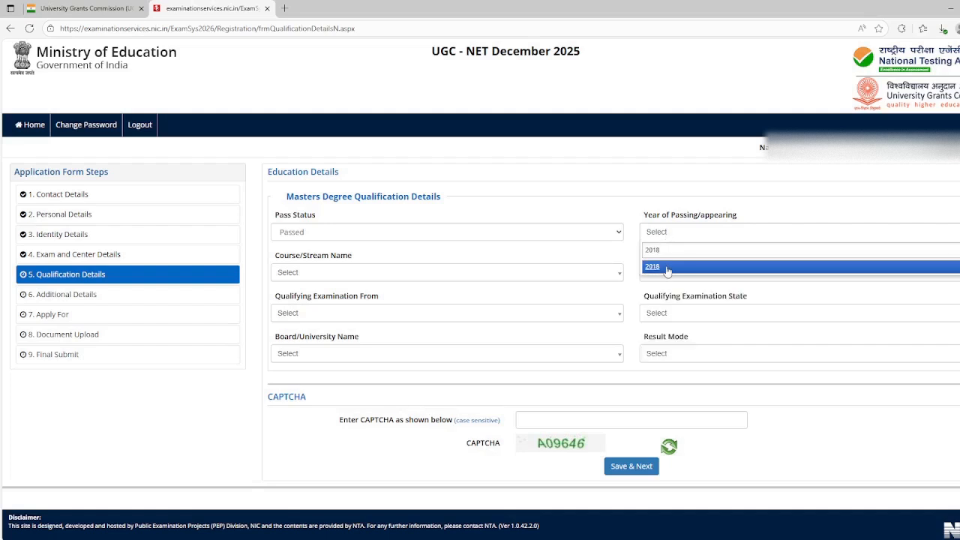
left_click(666, 271)
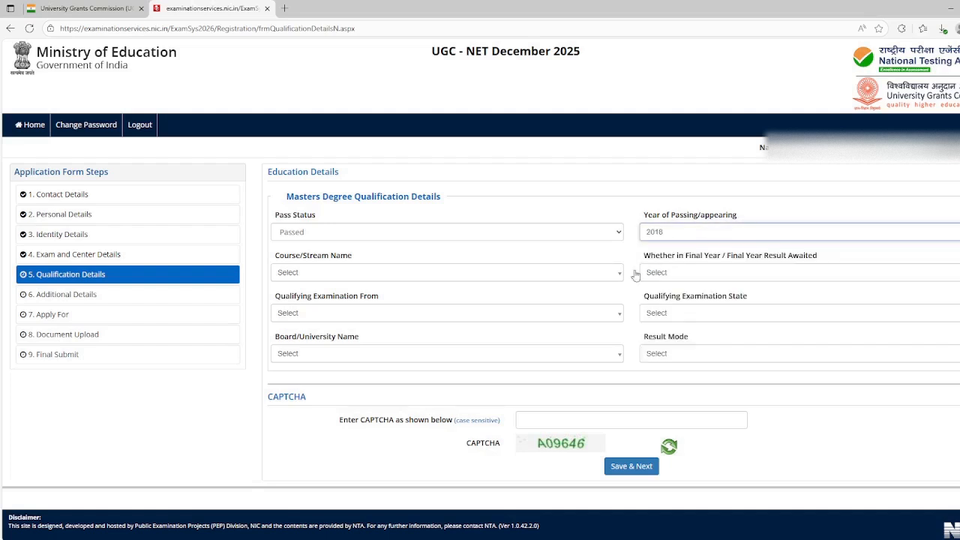
left_click(594, 276)
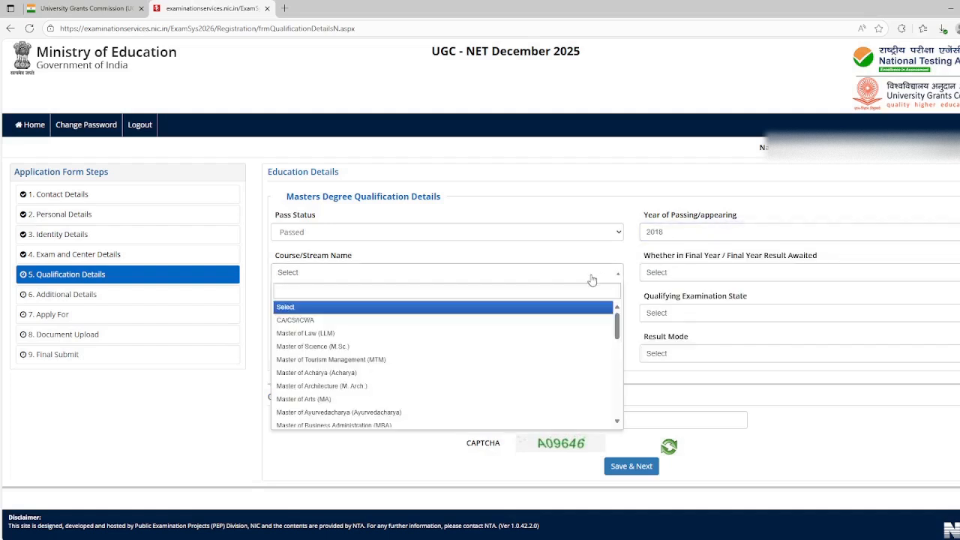
type("master")
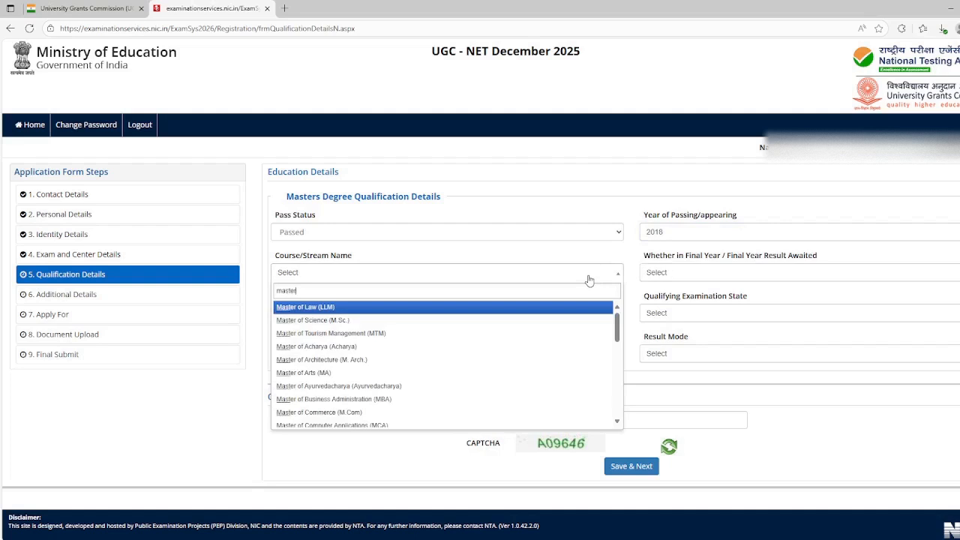
left_click(589, 279)
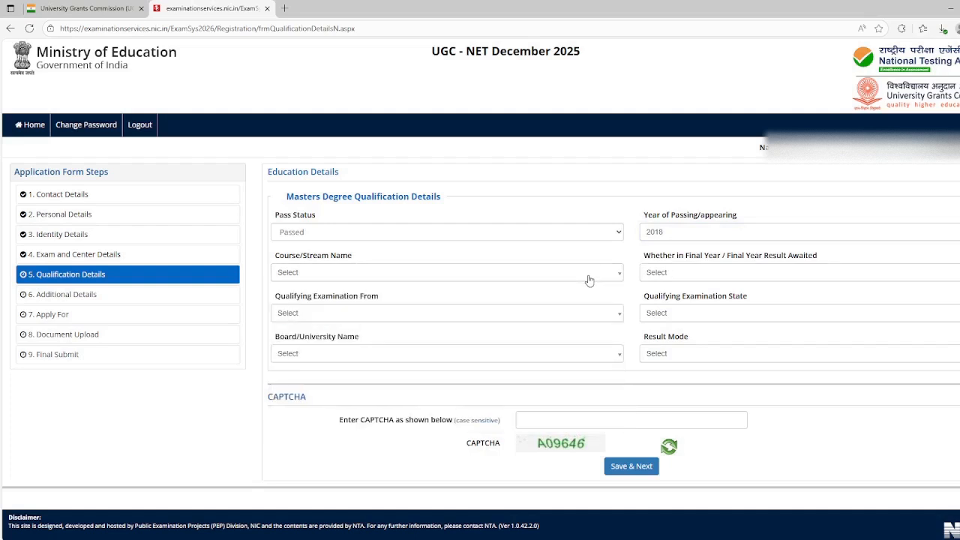
Set the course/stream to Master of Commerce (M.Com) and the final year/result awaited field to Not Applicable
left_click(581, 271)
type("m")
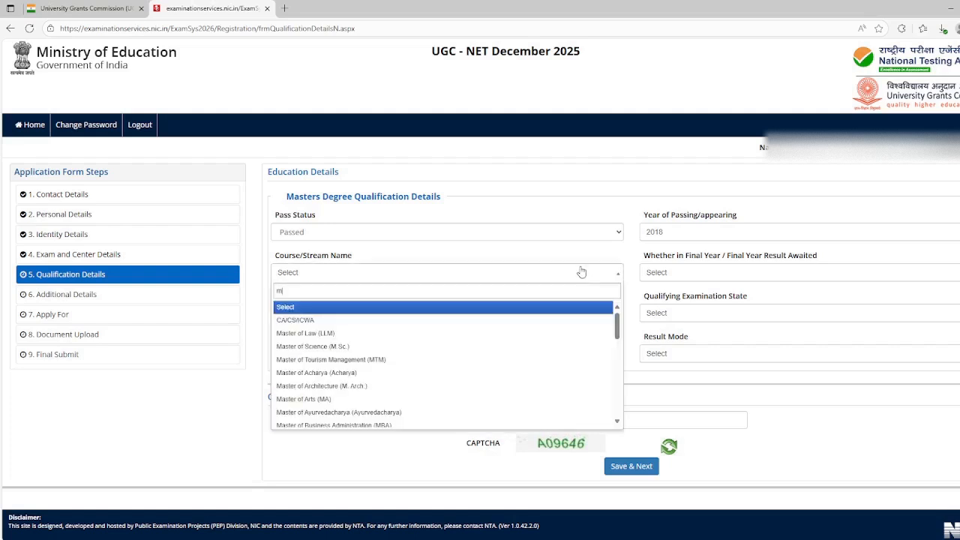
type("aster")
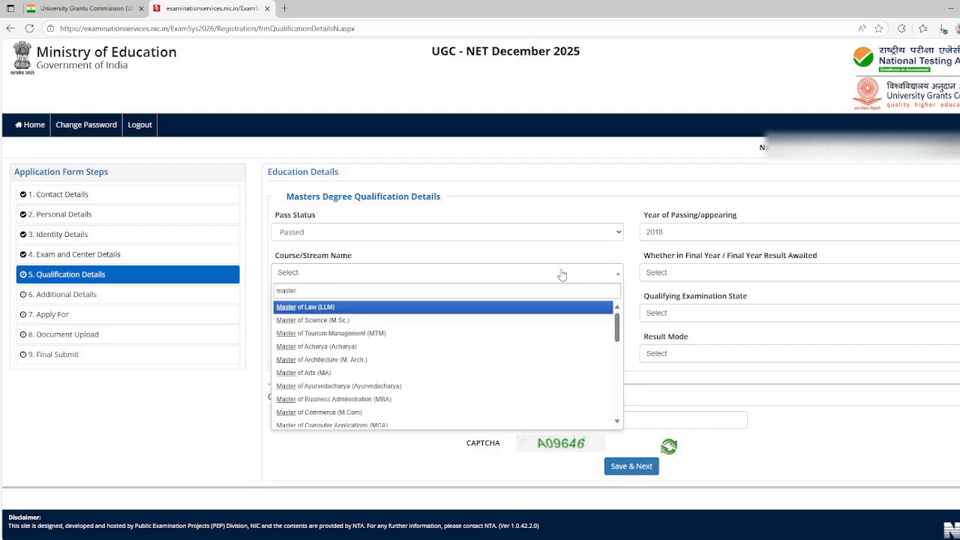
left_click(368, 411)
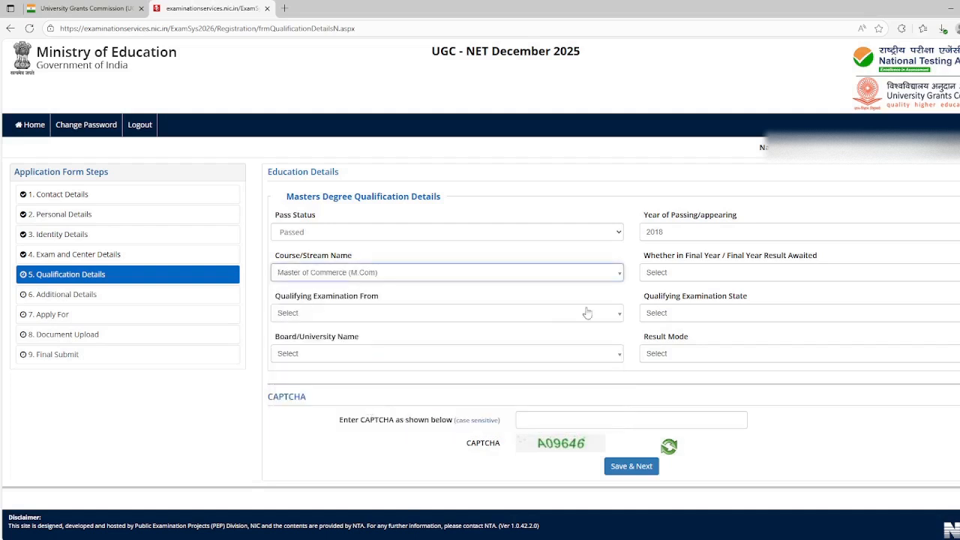
left_click(688, 274)
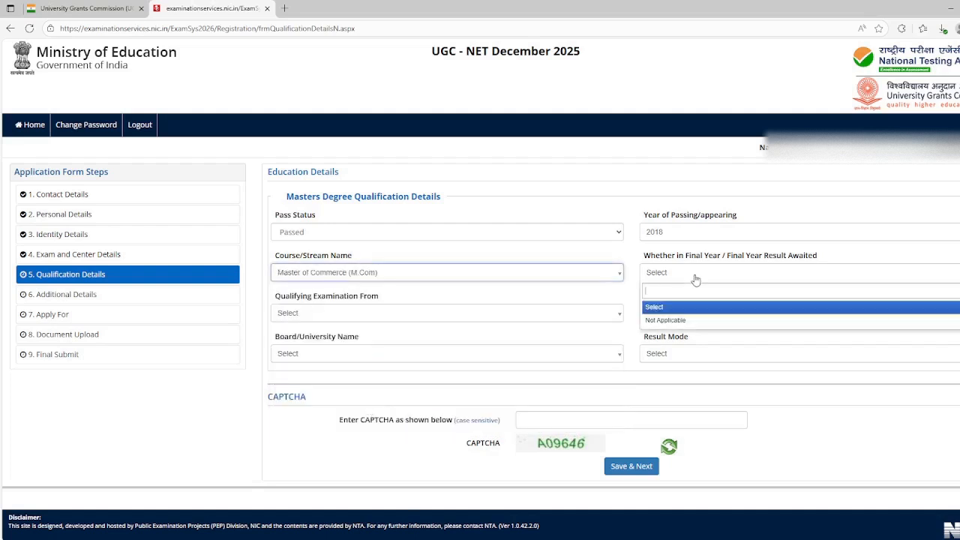
left_click(686, 320)
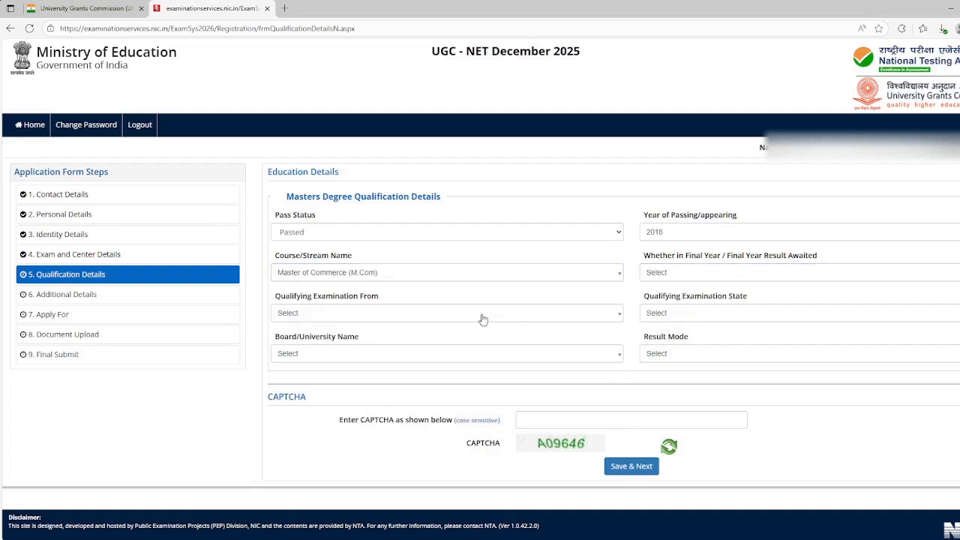
Set the qualifying examination country to India and the qualifying examination state to Maharashtra
left_click(482, 314)
left_click(462, 360)
left_click(696, 313)
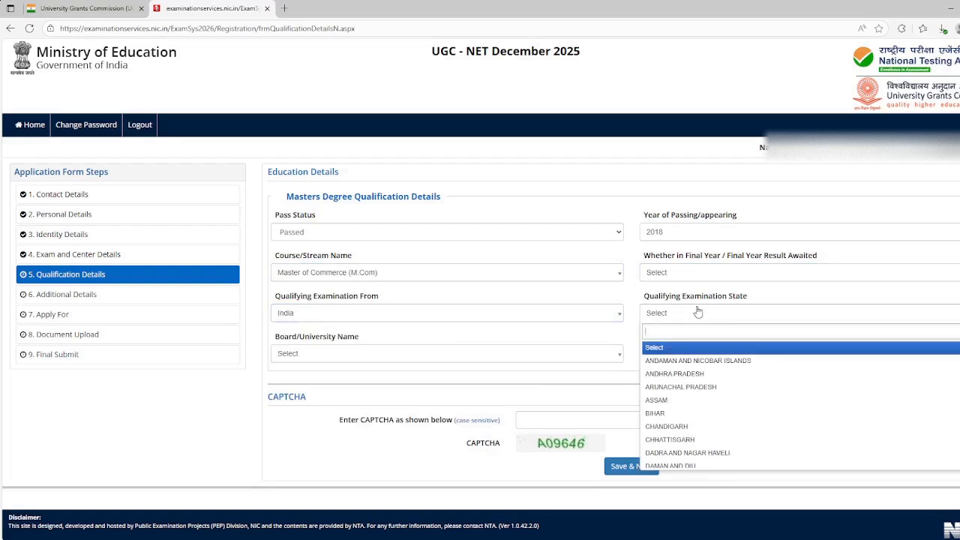
left_click(697, 312)
left_click(699, 313)
type("maha")
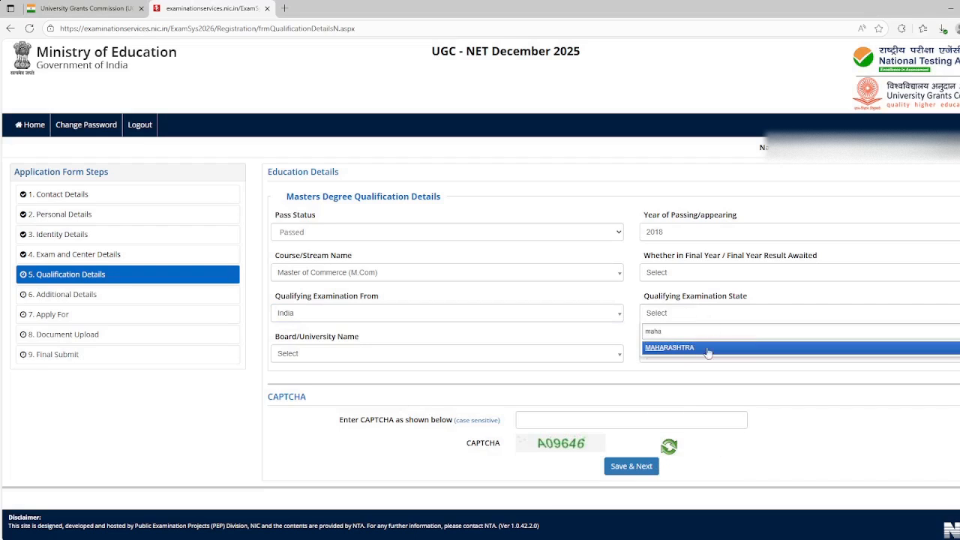
left_click(706, 351)
Find "mumbai" among the board/university names and choose Mumbai University, M.G. Road, Fort (State University)
left_click(582, 362)
left_click(582, 362)
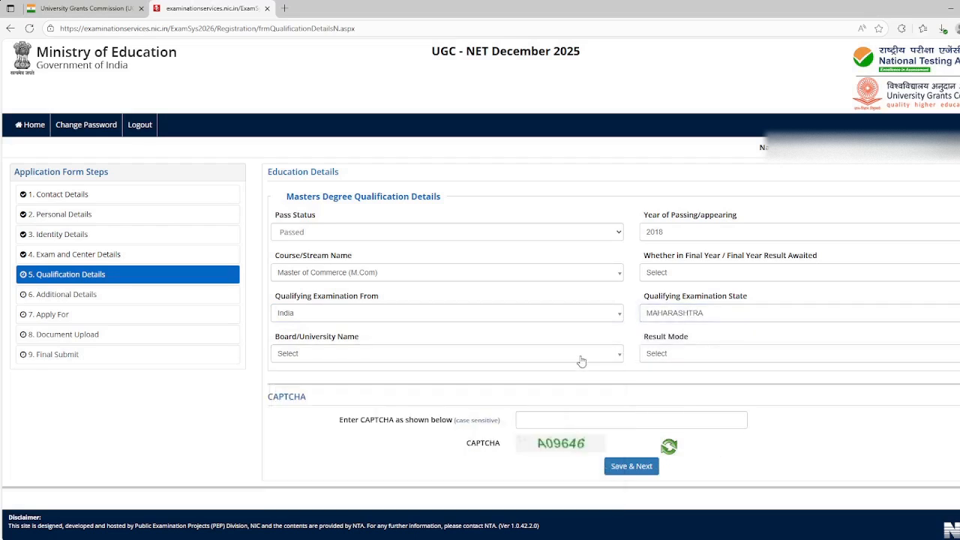
left_click(581, 354)
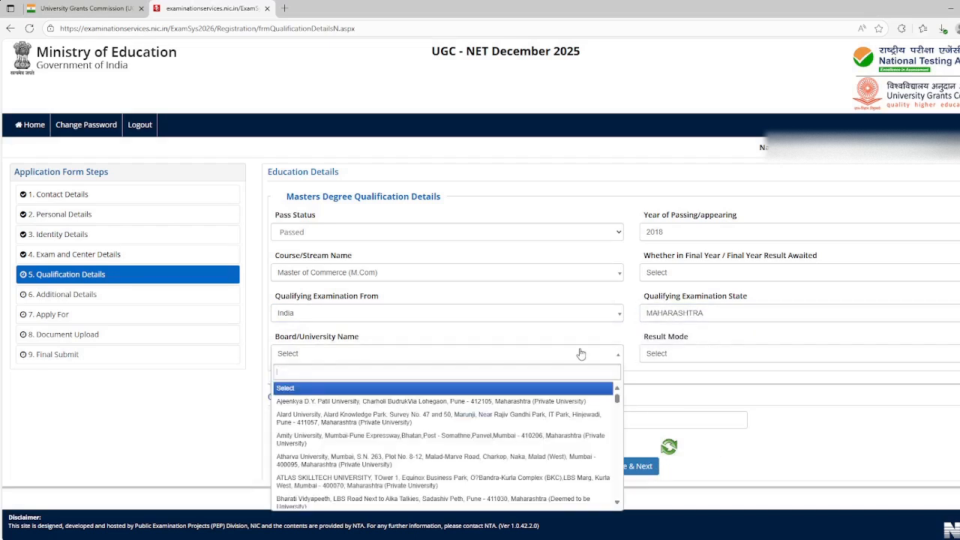
type("mumbai")
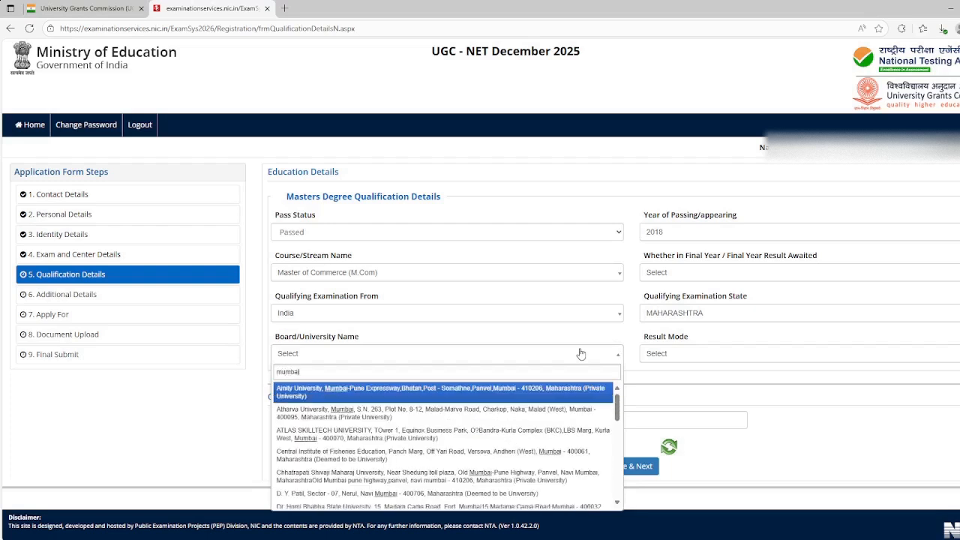
scroll(442, 420, "down", 2)
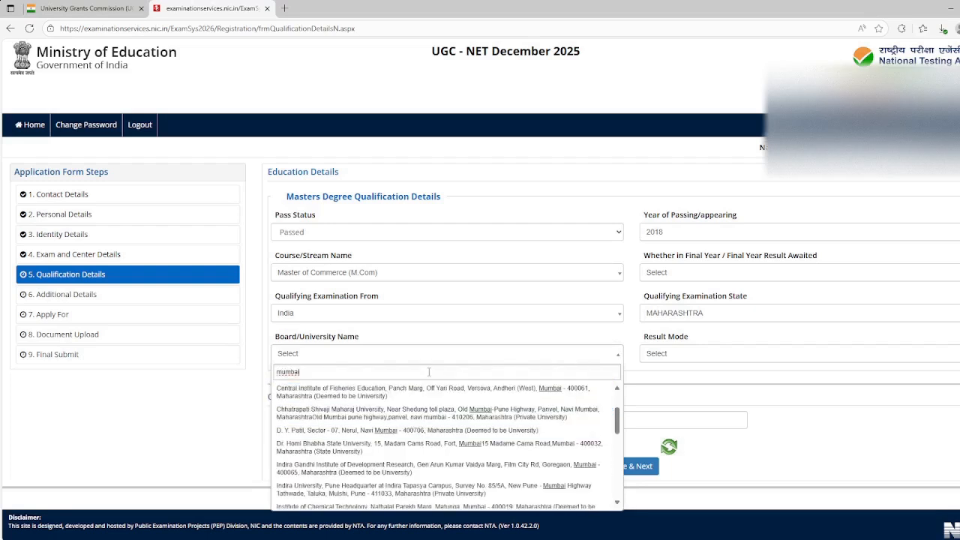
scroll(426, 420, "down", 3)
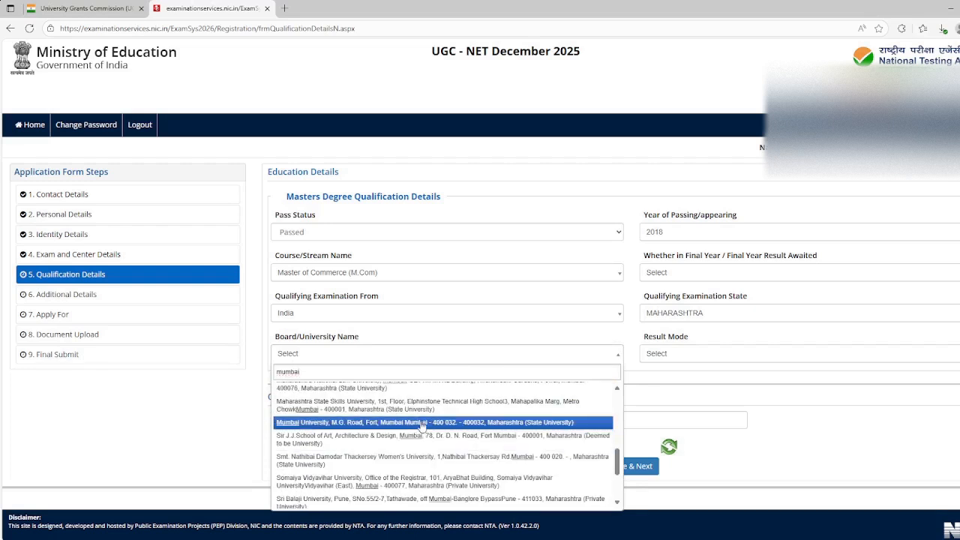
left_click(424, 423)
Set the result mode to CGPA with a maximum grade point of 10 and a CGPA obtained of 6.45
left_click(688, 354)
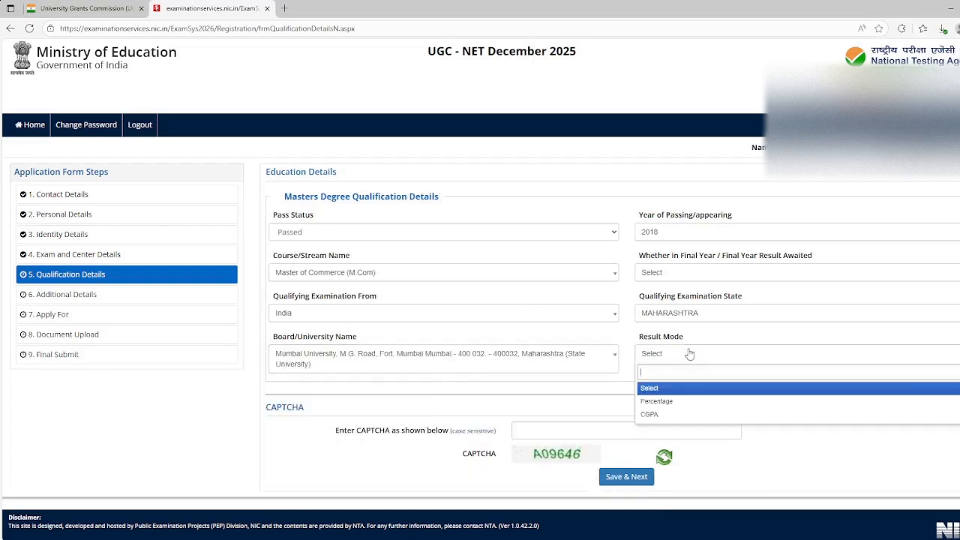
left_click(681, 414)
scroll(682, 374, "down", 1)
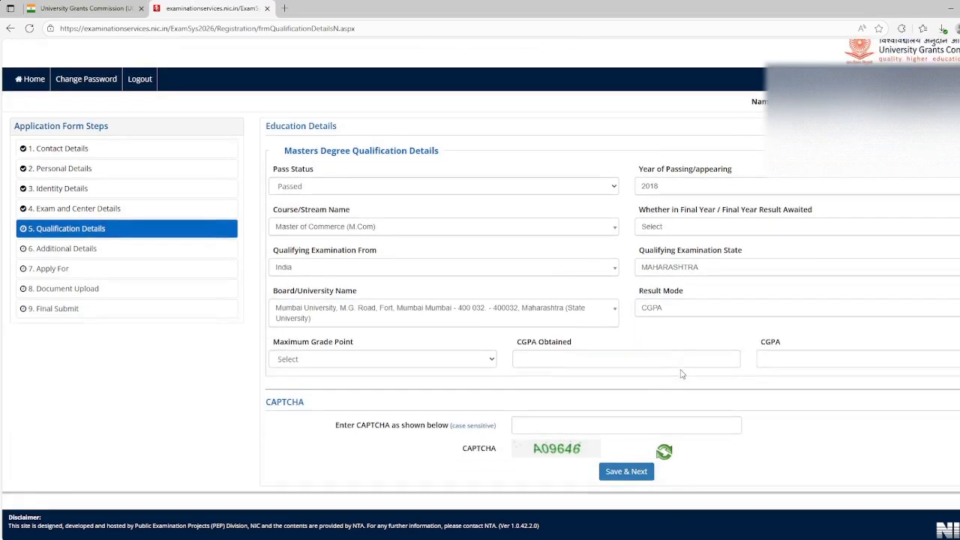
left_click(438, 362)
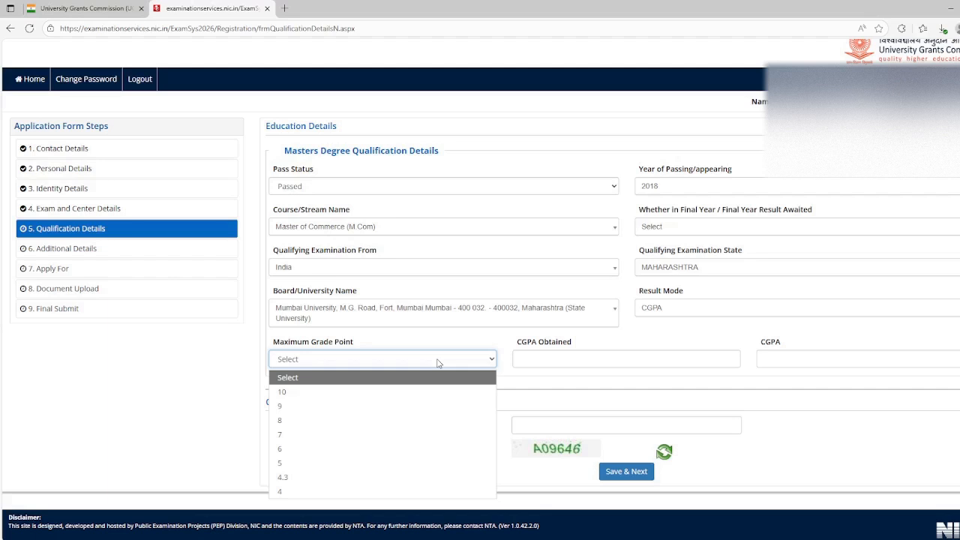
left_click(435, 392)
Enter the displayed CAPTCHA, then save the qualification details and confirm the section's submission
left_click(708, 426)
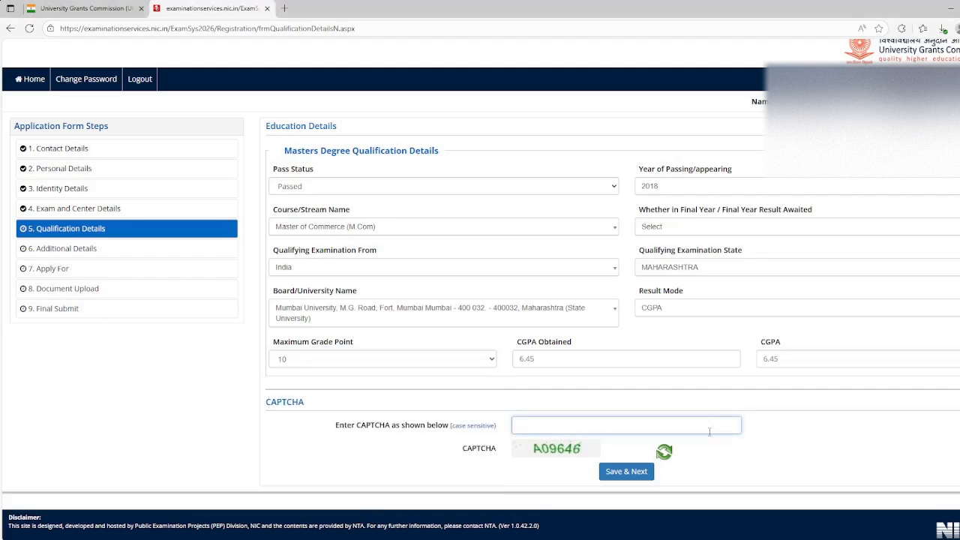
type("A09646")
left_click(632, 479)
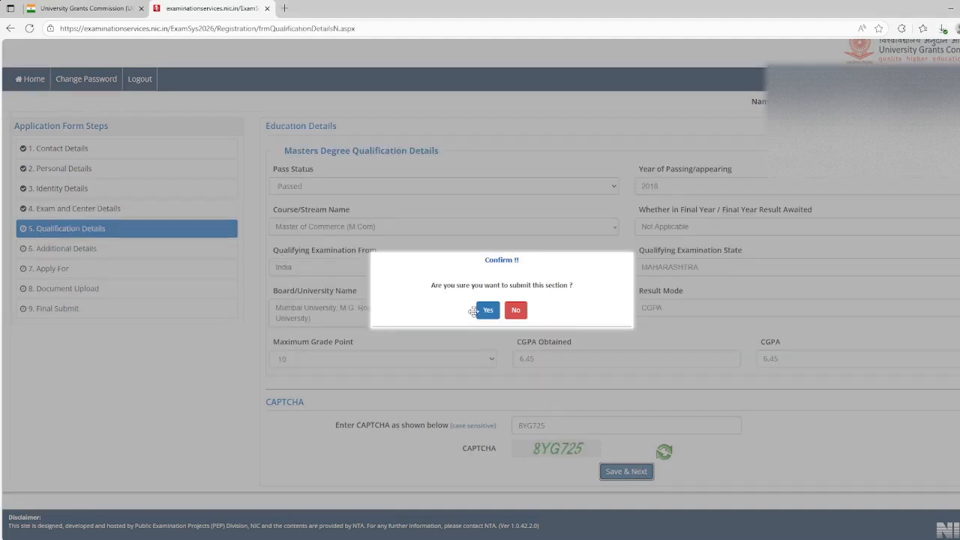
left_click(488, 310)
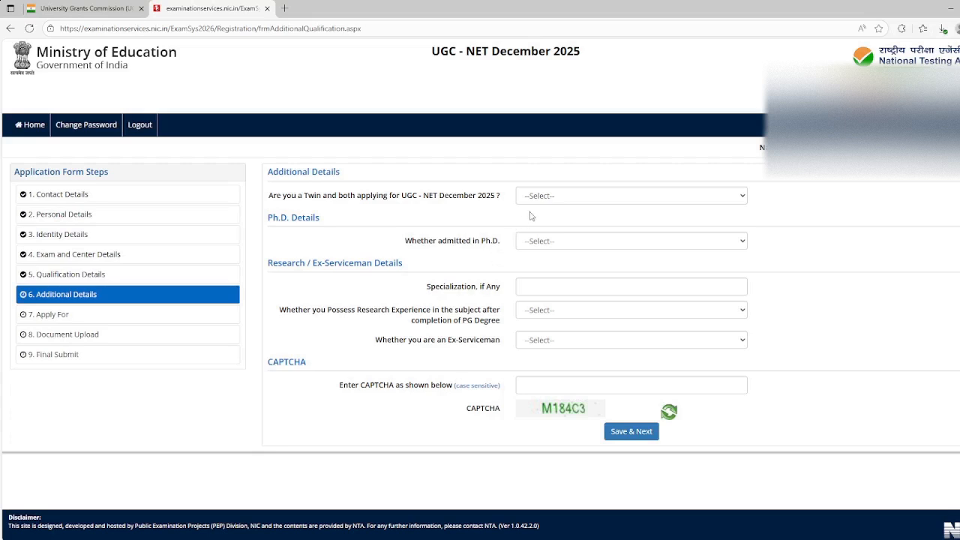
Answer No to being a twin with both applying and No to being admitted in Ph.D
left_click(561, 195)
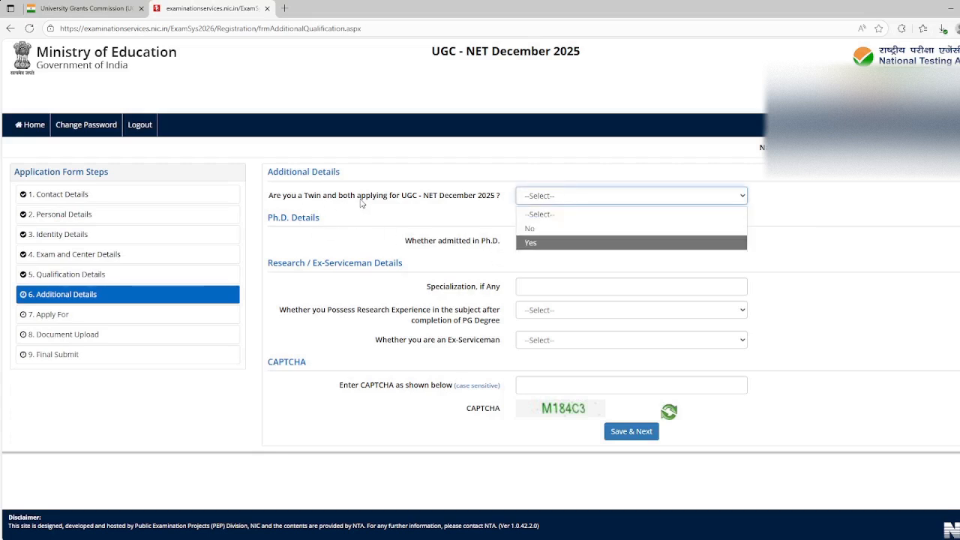
left_click(549, 229)
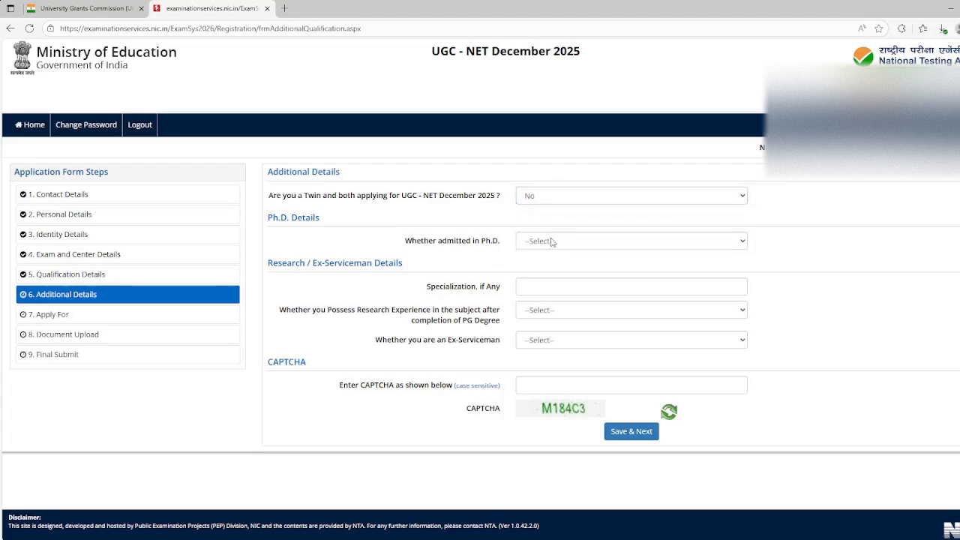
left_click(550, 241)
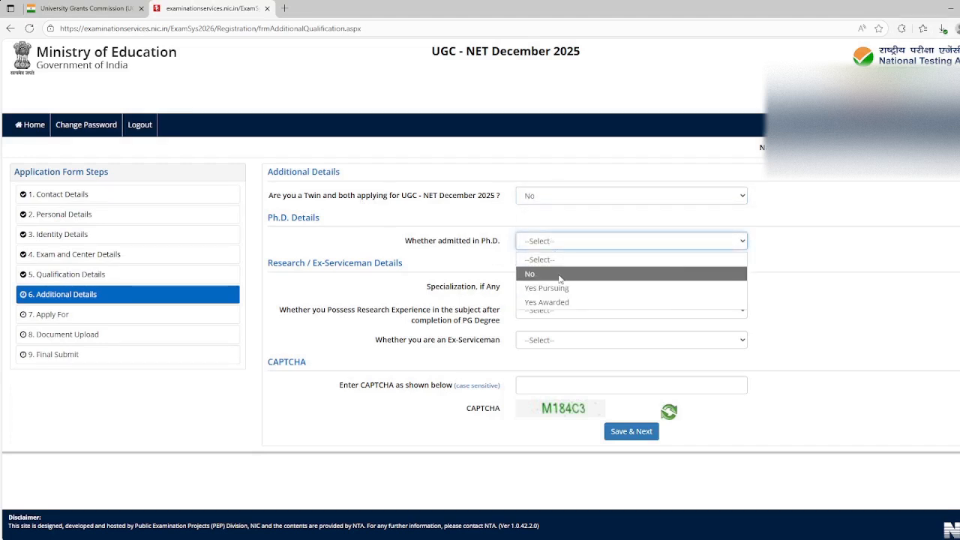
left_click(559, 274)
Enter Advance Accountancy as the specialization in the research details
left_click(557, 280)
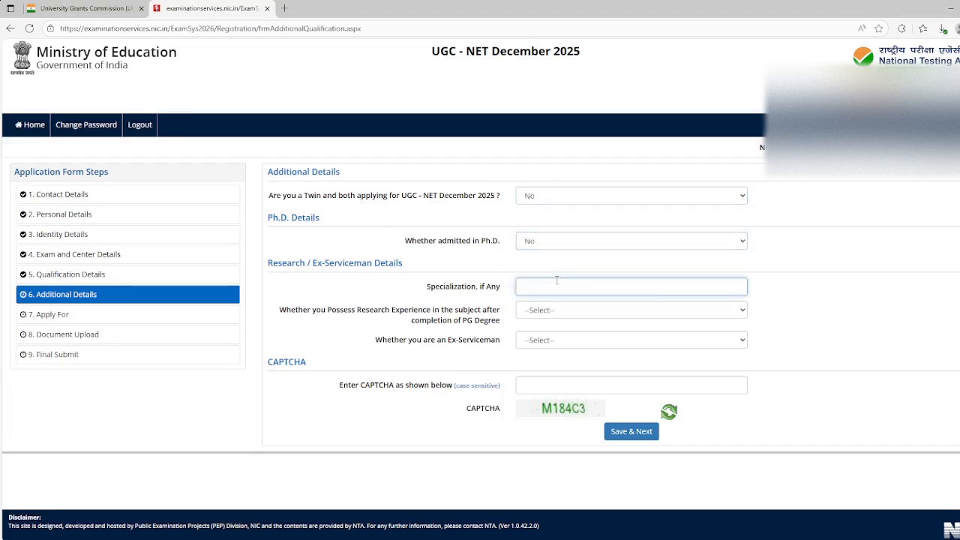
type("Advance Accountancy")
left_click(562, 313)
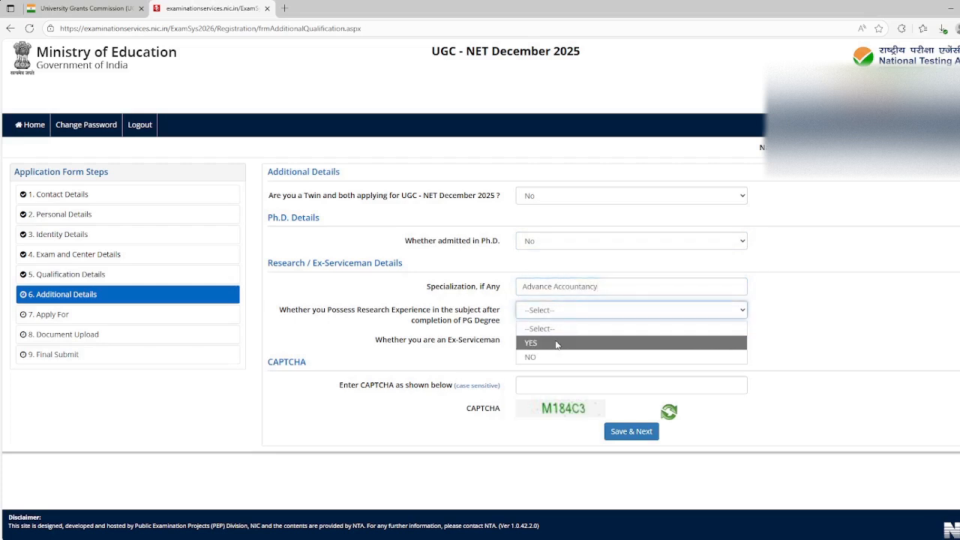
left_click(557, 345)
left_click(557, 344)
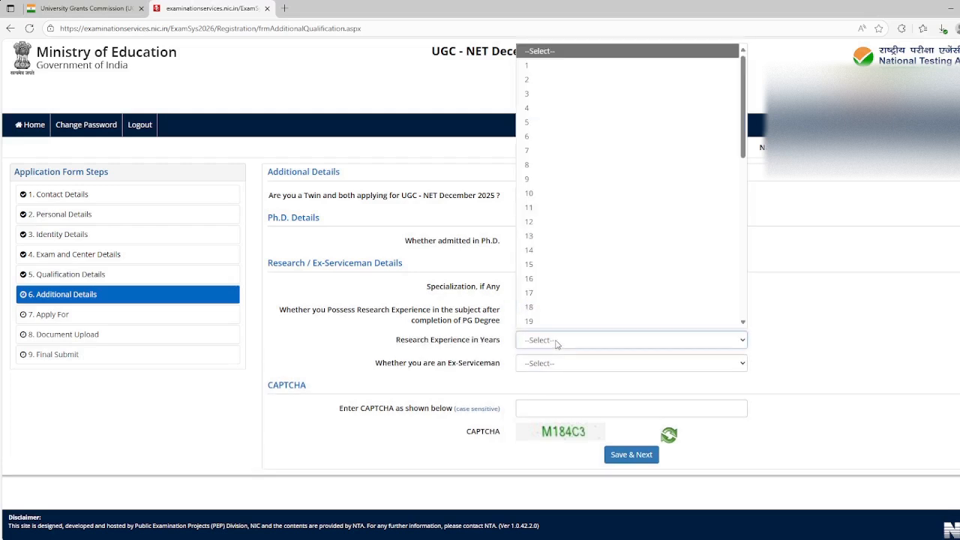
left_click(557, 343)
Set the answer on research experience in the subject after completing the PG degree to NO
left_click(562, 313)
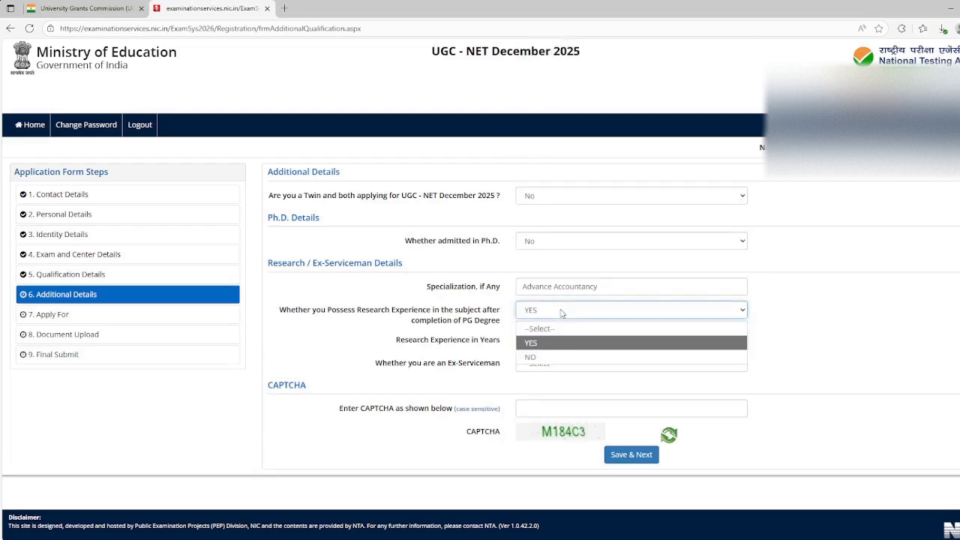
left_click(556, 357)
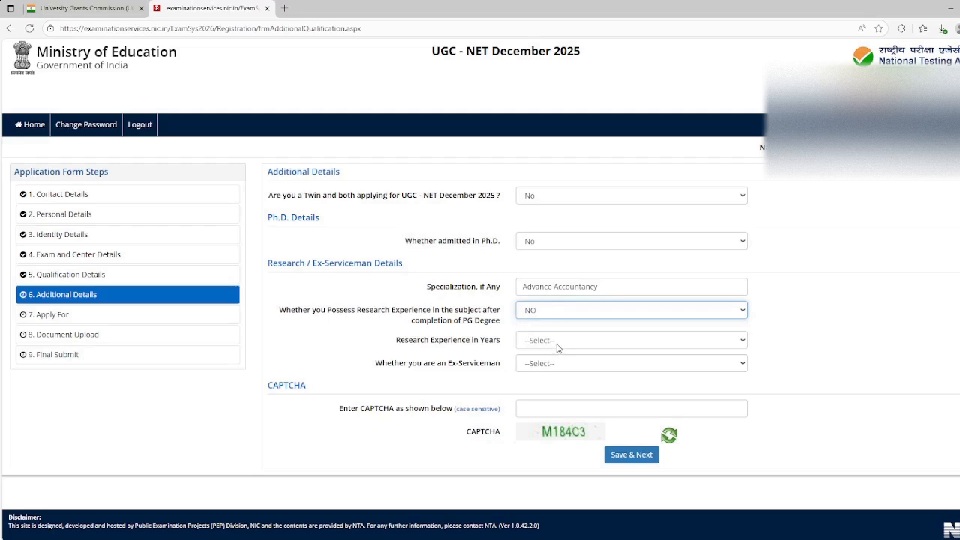
Answer NO to being an Ex-Serviceman, then submit the additional details with the displayed CAPTCHA
left_click(557, 345)
left_click(543, 387)
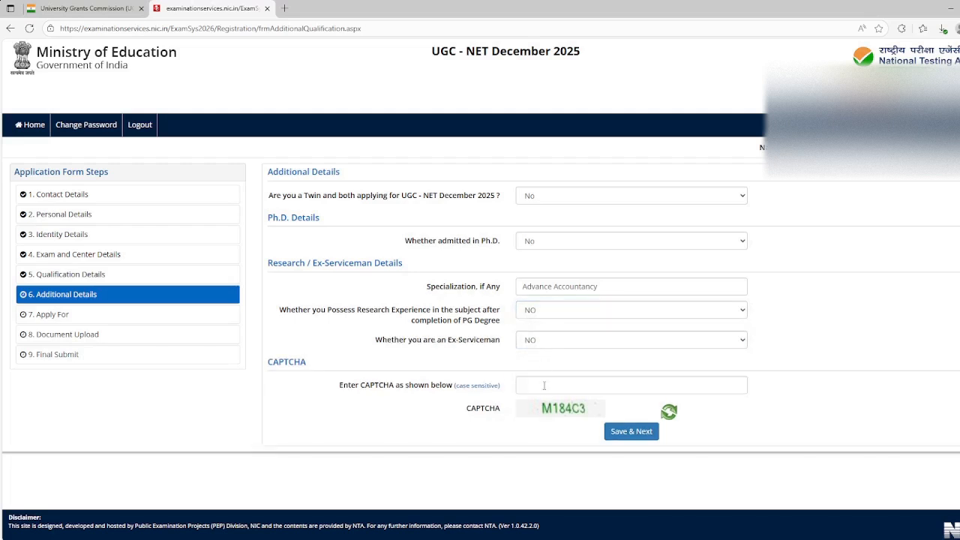
left_click(546, 387)
type("M")
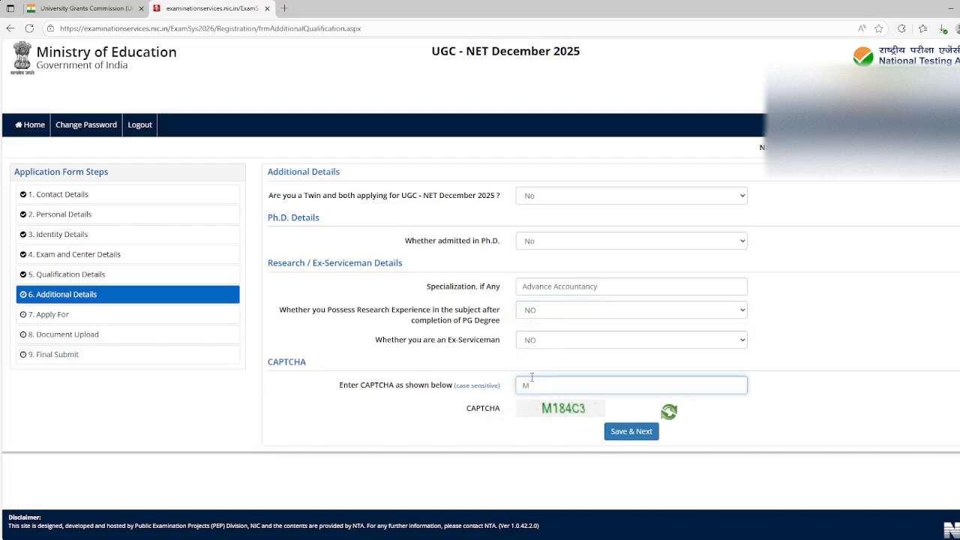
type("184C3")
left_click(619, 434)
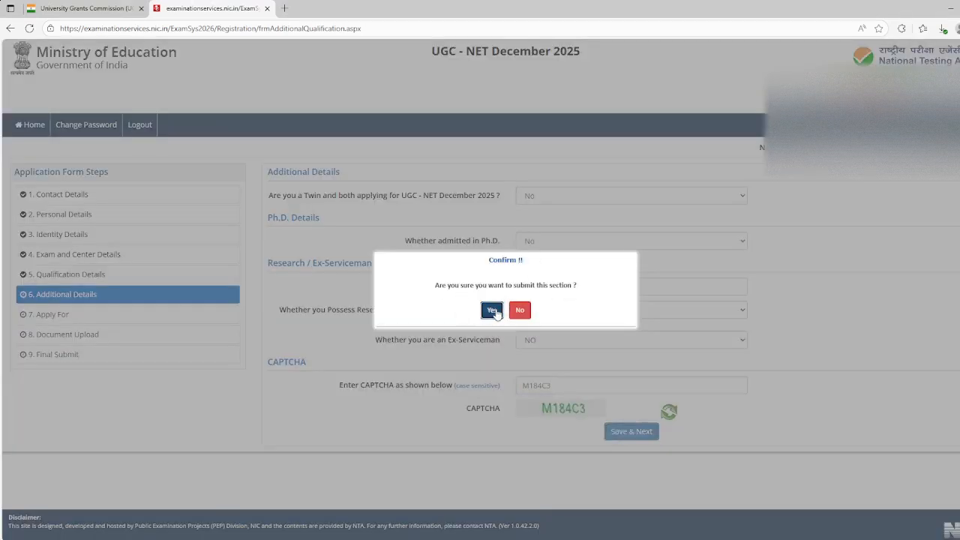
left_click(492, 311)
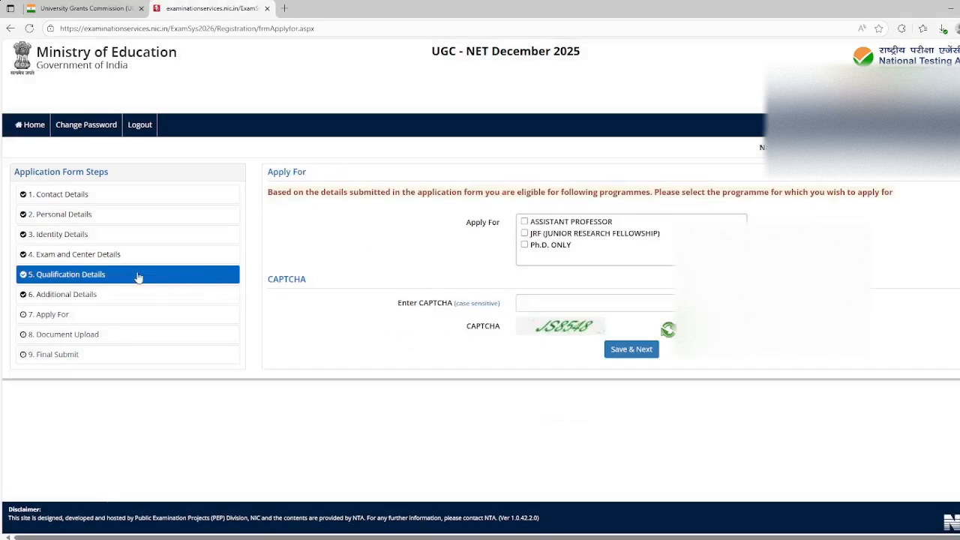
Select Assistant Professor, JRF (Junior Research Fellowship) and Ph.D. Only as the programmes to apply for
left_click(78, 197)
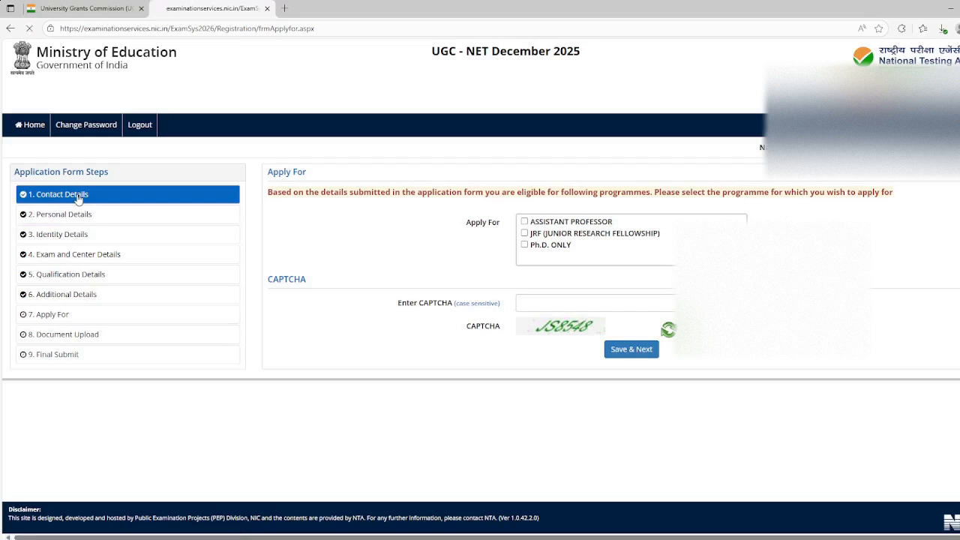
left_click(524, 221)
left_click(525, 233)
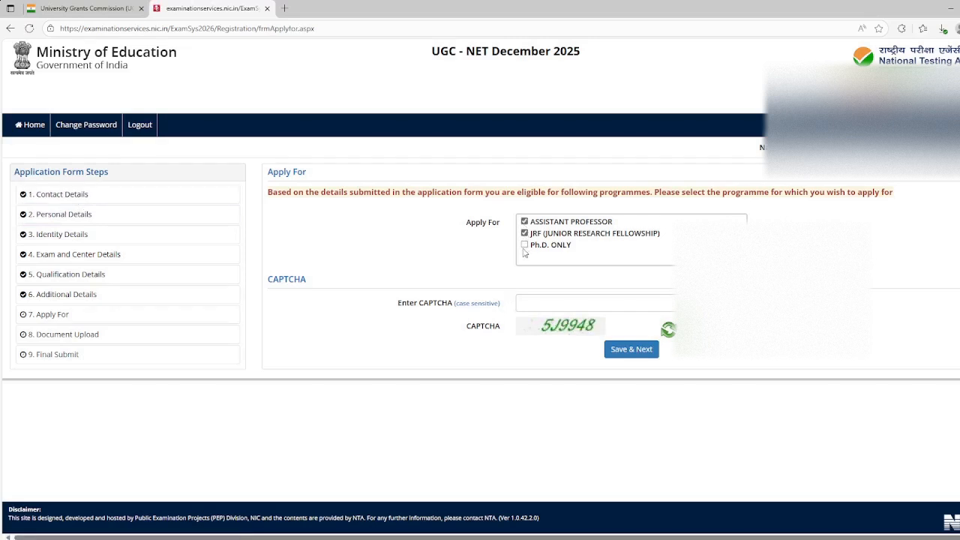
left_click(524, 222)
left_click(524, 221)
left_click(525, 245)
Enter the displayed CAPTCHA and save the programme selection to continue to the document upload
left_click(554, 304)
type("5")
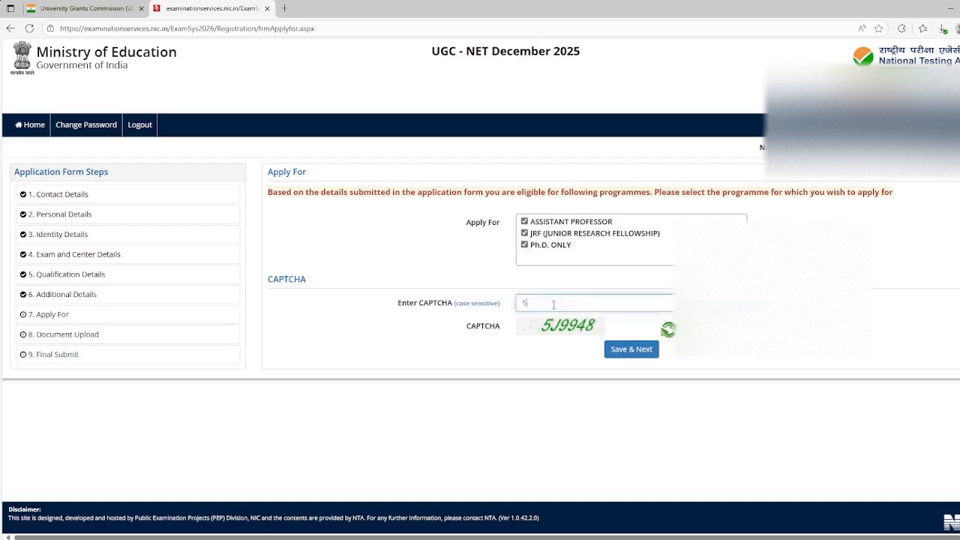
type("J9948")
left_click(625, 352)
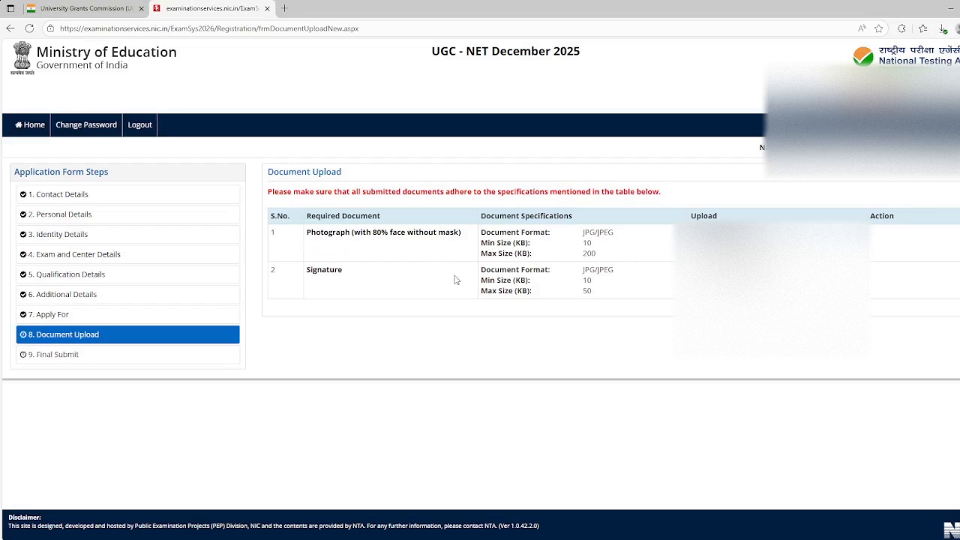
Choose the candidate's photograph file, accept it in the image editor and upload it
left_click(718, 237)
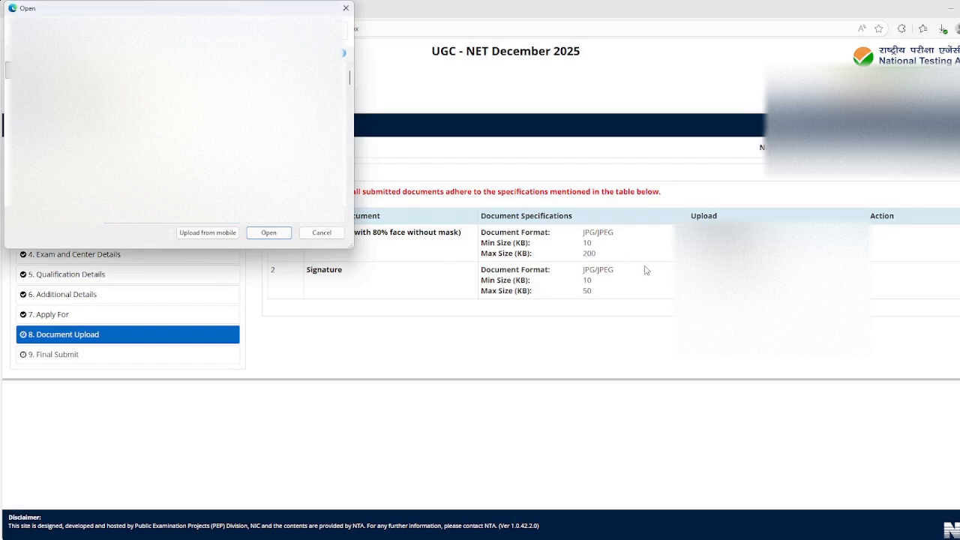
left_click(45, 121)
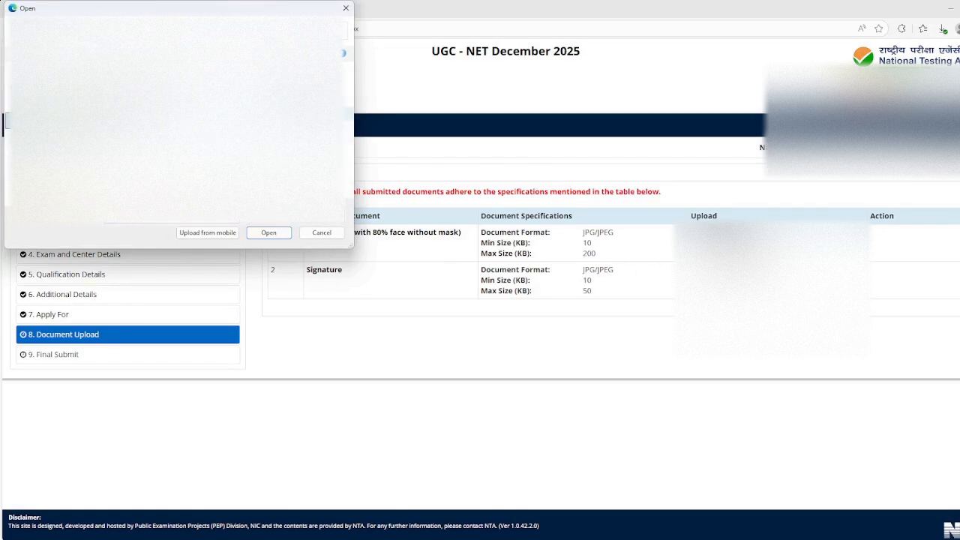
left_click(257, 228)
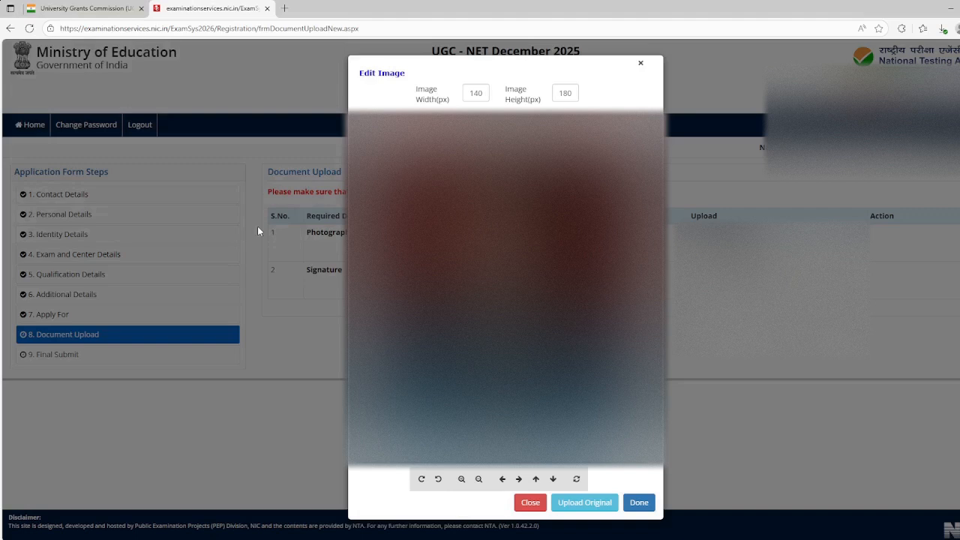
left_click(639, 502)
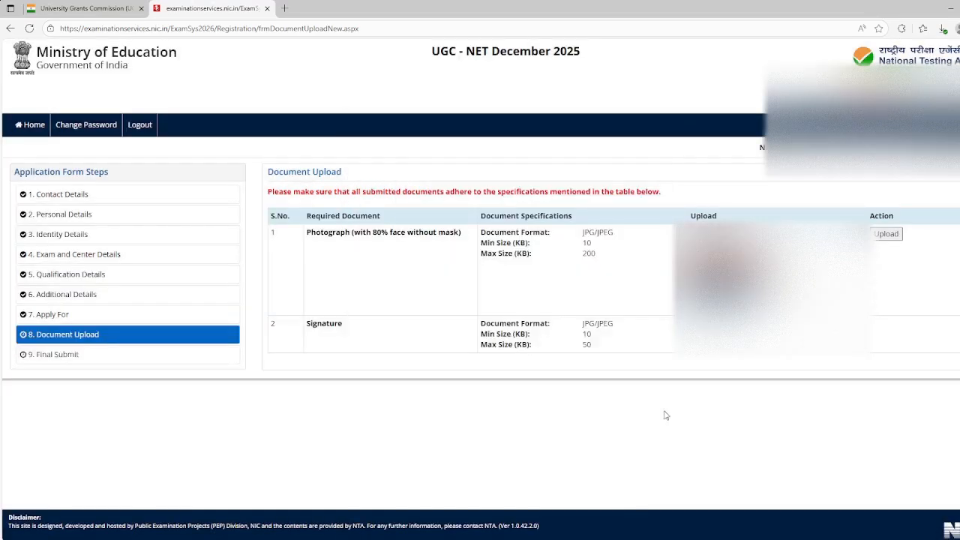
left_click(884, 239)
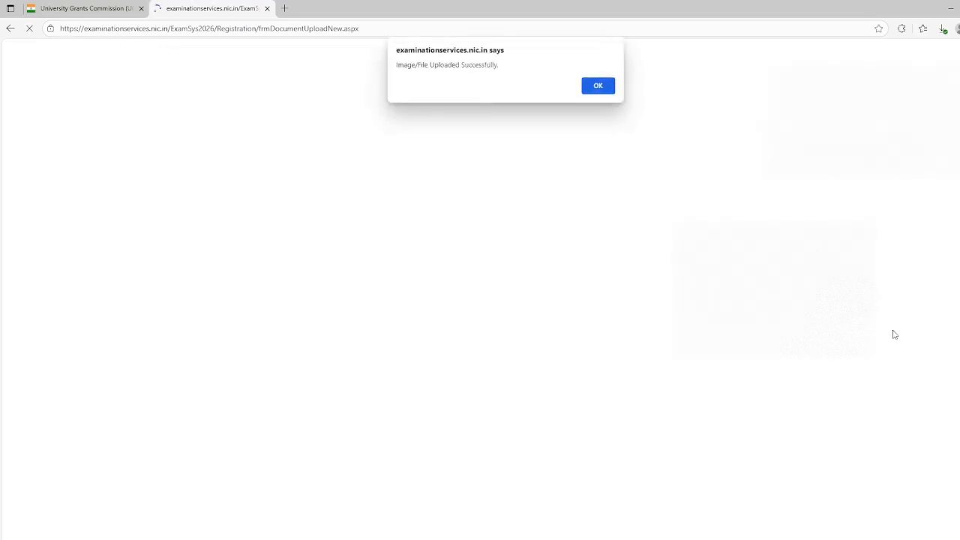
left_click(602, 91)
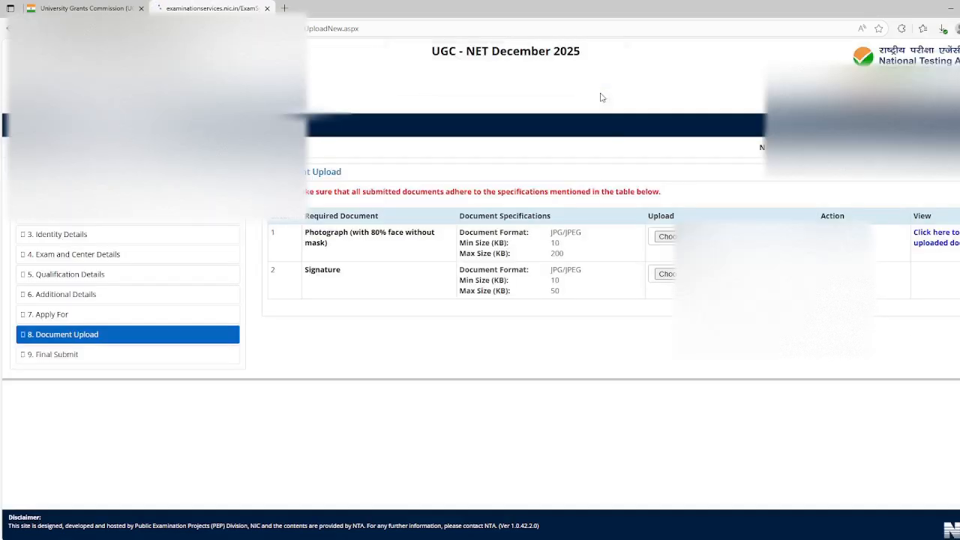
Choose Signature.jpg as the signature document and upload the original image
left_click(665, 274)
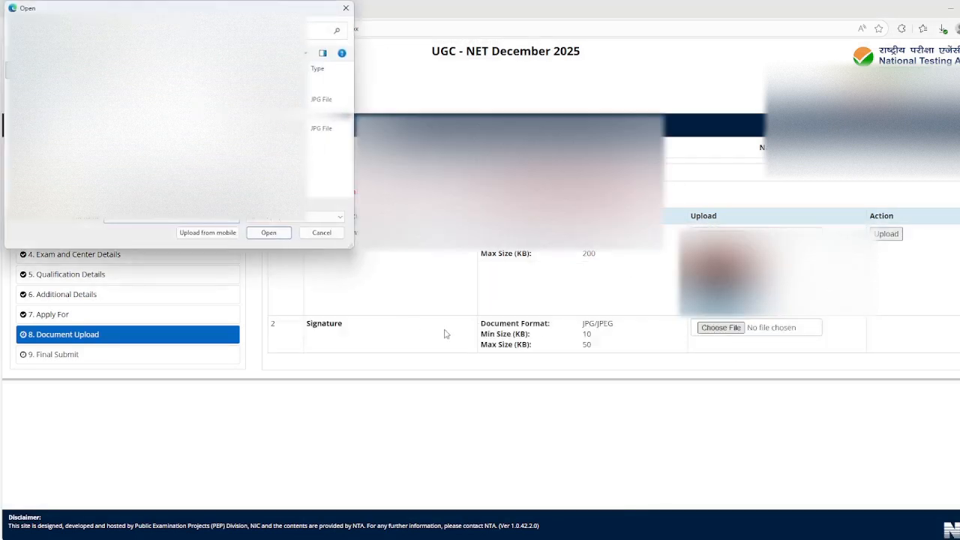
double_click(252, 159)
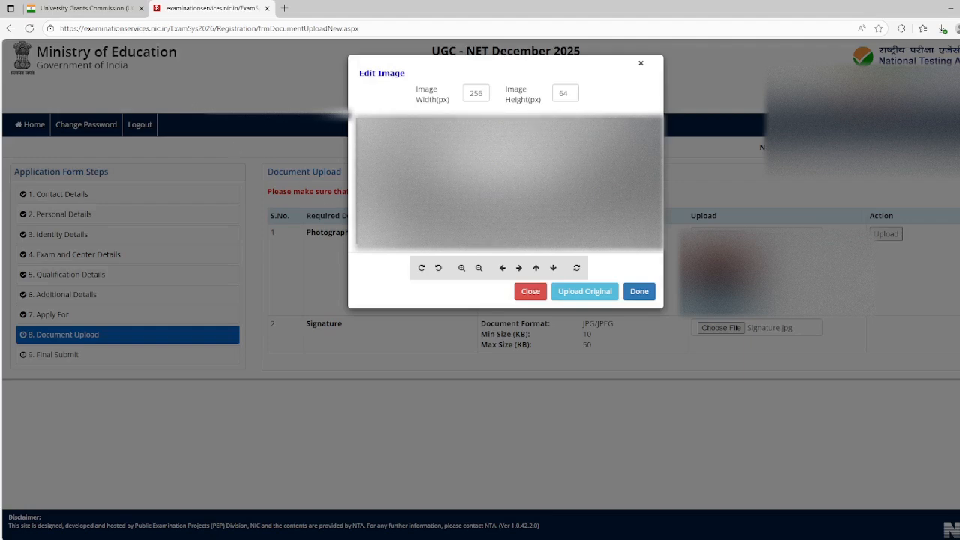
left_click(639, 291)
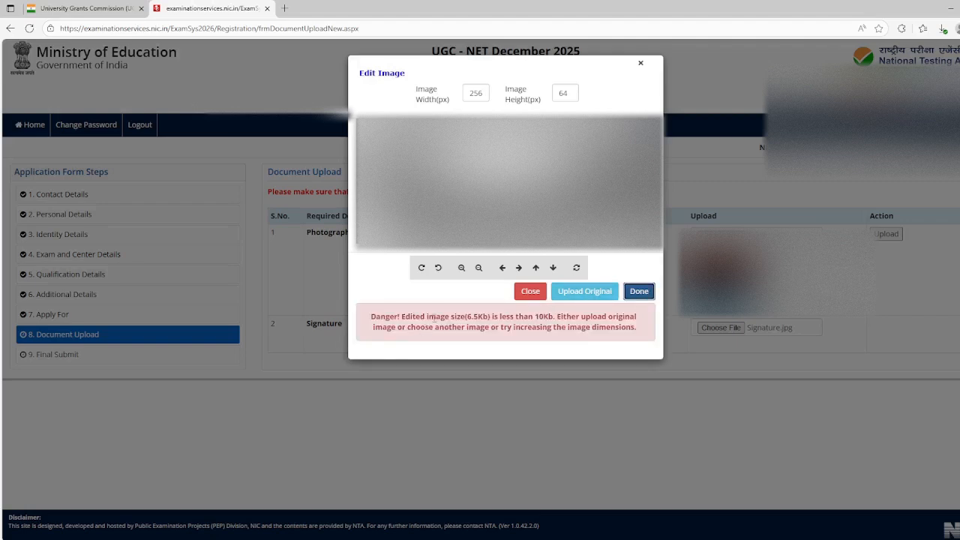
left_click(585, 291)
left_click(598, 89)
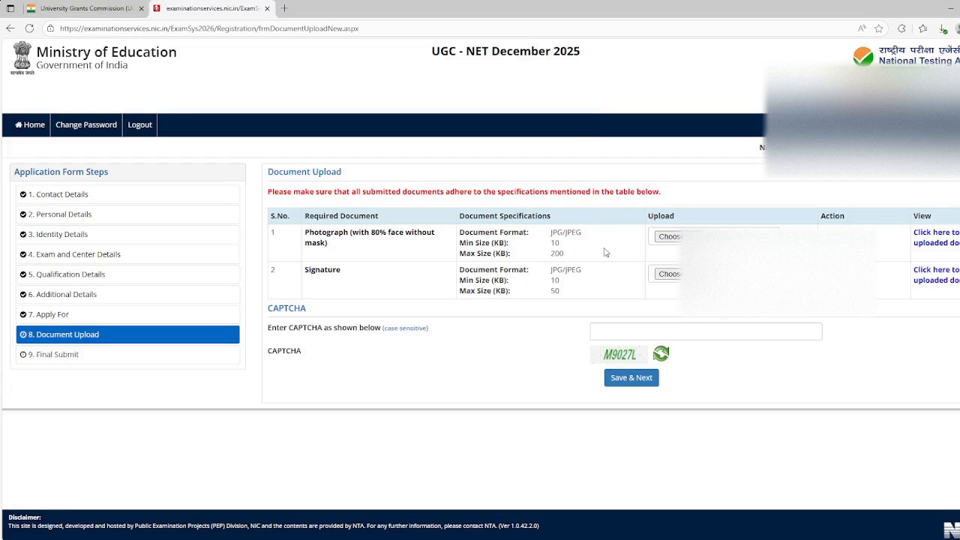
Enter the displayed CAPTCHA, then save the document upload section and confirm its final submission
left_click(626, 328)
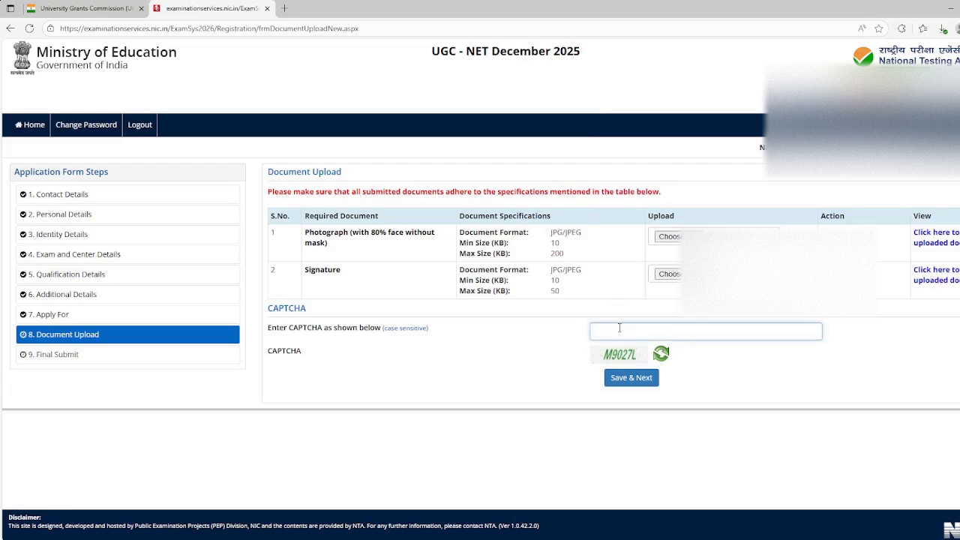
type("M9027L")
left_click(631, 378)
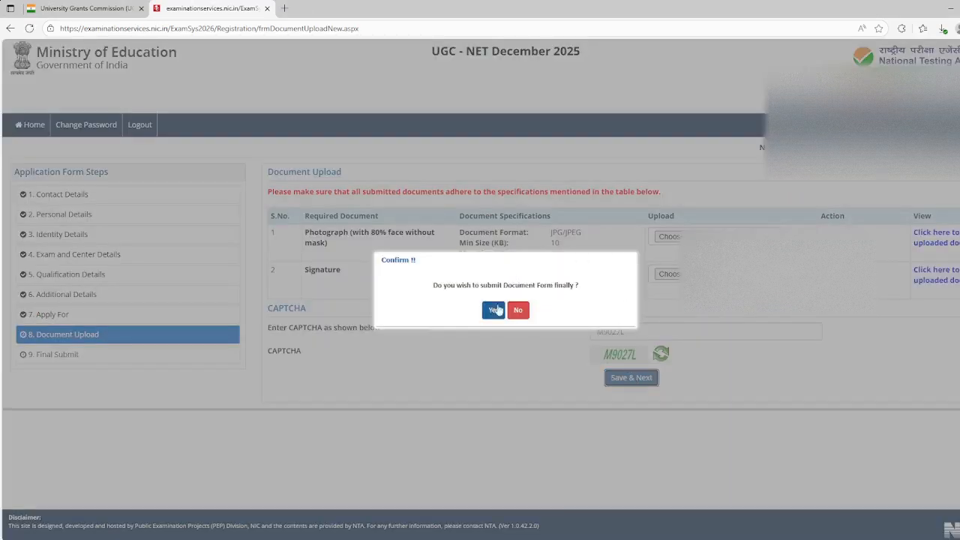
left_click(496, 310)
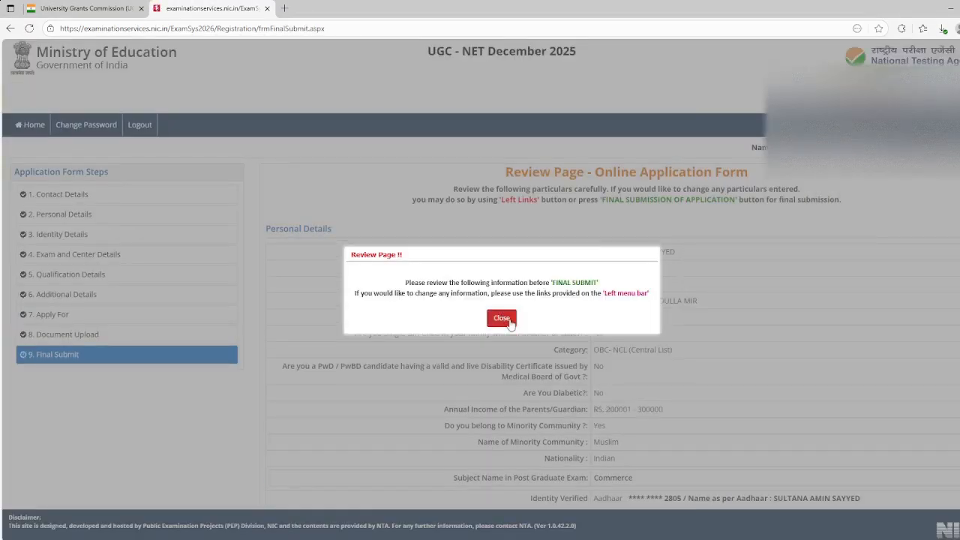
Dismiss the review notice and tick My Name, Category, Subject Applied For, Father/Guardian Name, Person with Disability and Contact Details in the particulars checklist
left_click(501, 318)
scroll(509, 322, "down", 2)
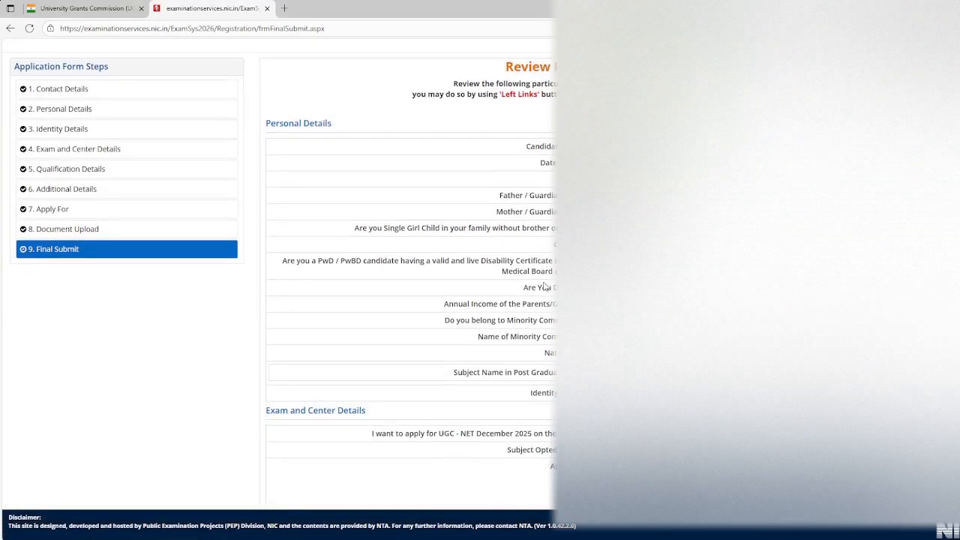
scroll(409, 270, "down", 14)
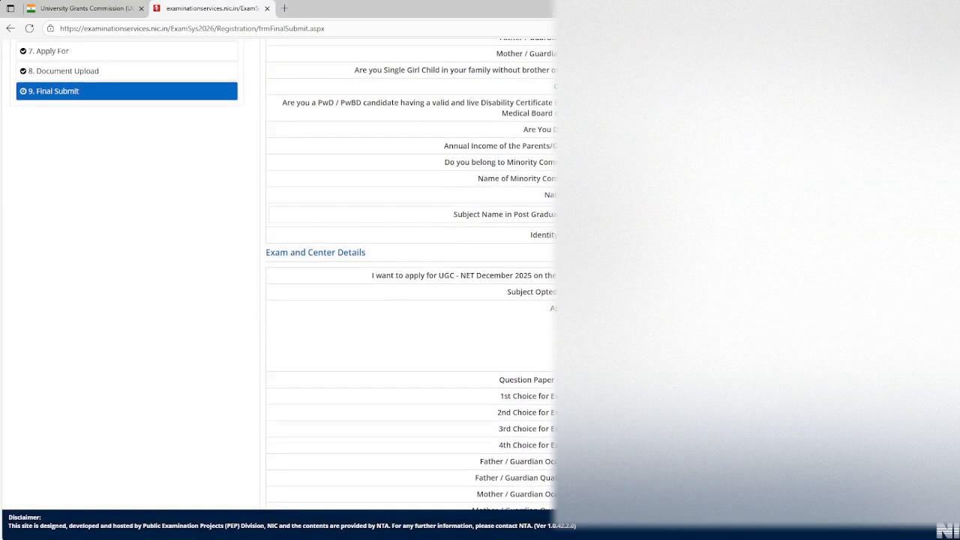
scroll(500, 278, "down", 4)
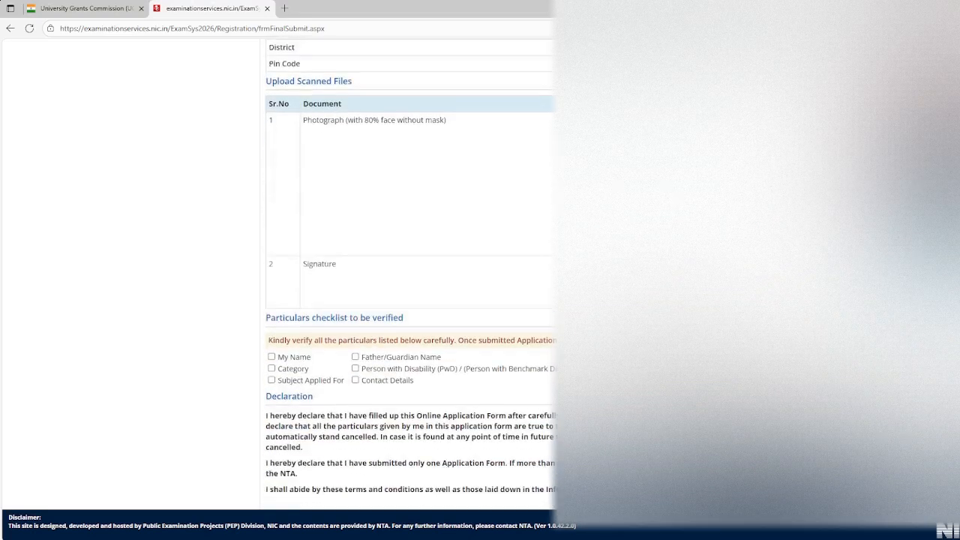
left_click(272, 300)
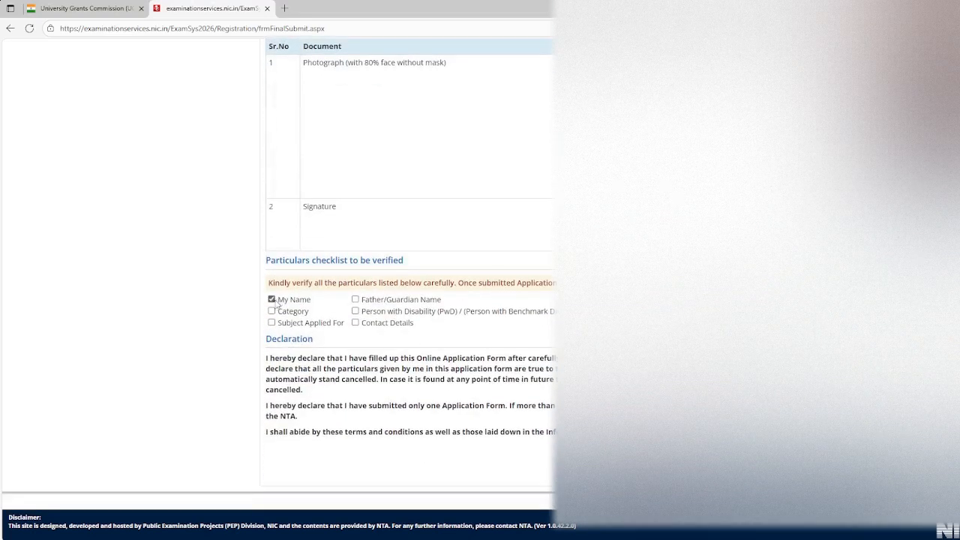
left_click(273, 310)
left_click(273, 322)
left_click(355, 300)
left_click(356, 311)
left_click(355, 323)
Make the final submission of the reviewed application form and confirm it
scroll(408, 270, "up", 20)
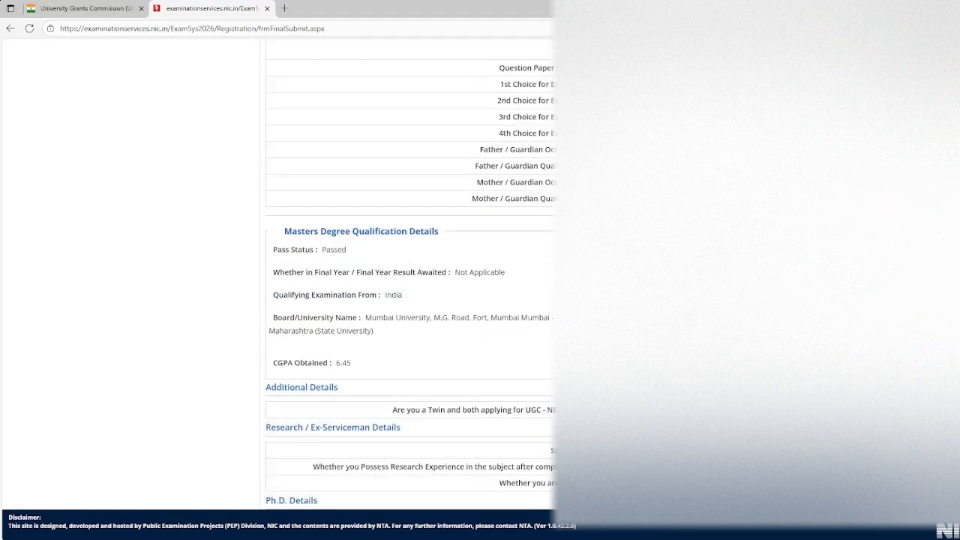
scroll(408, 270, "down", 20)
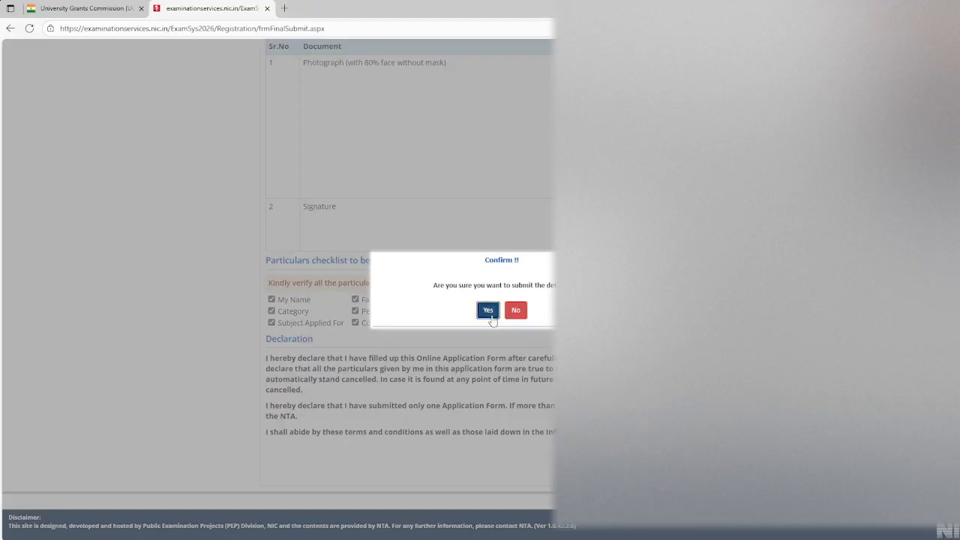
double_click(492, 315)
right_click(492, 318)
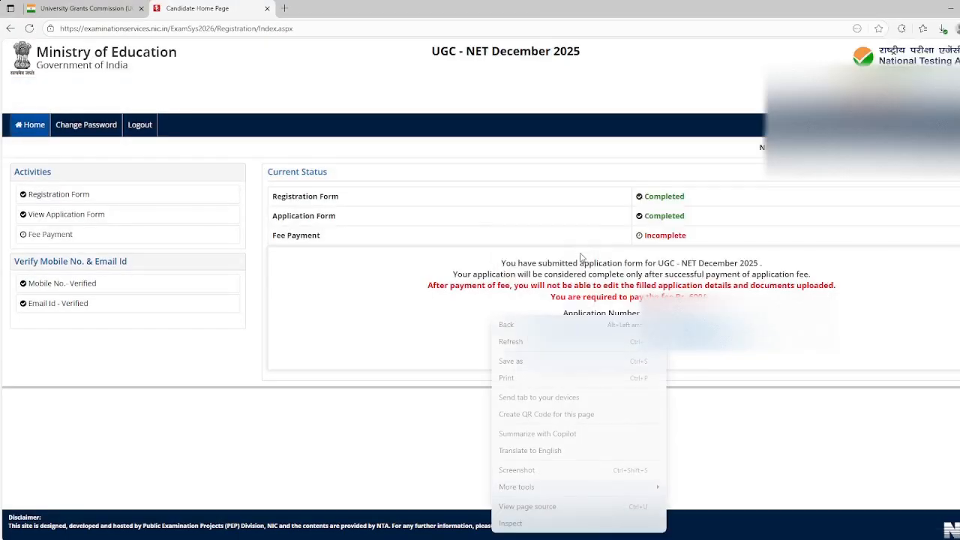
left_click(581, 257)
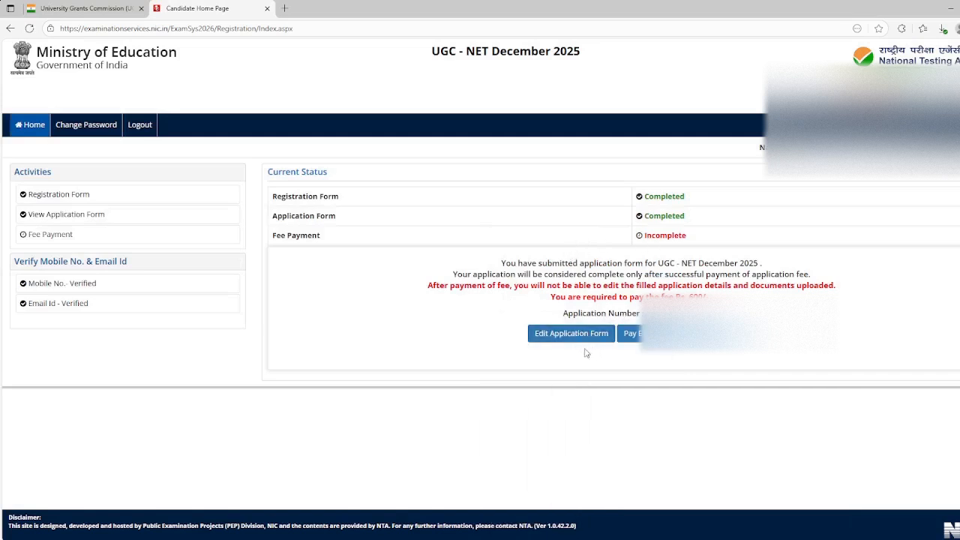
Start the application fee payment, proceed to the bank portal and acknowledge the transaction status
left_click_drag(562, 208, 734, 239)
left_click(745, 231)
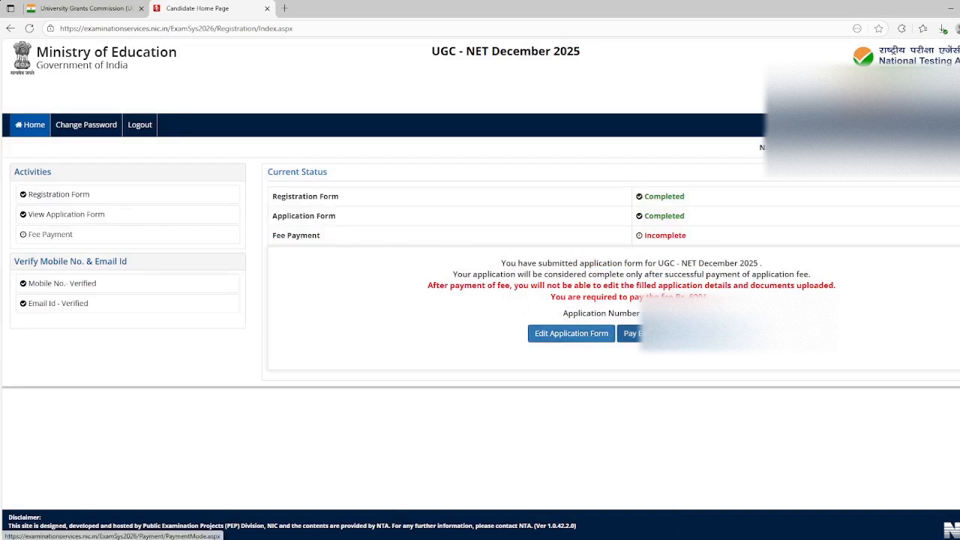
left_click(629, 333)
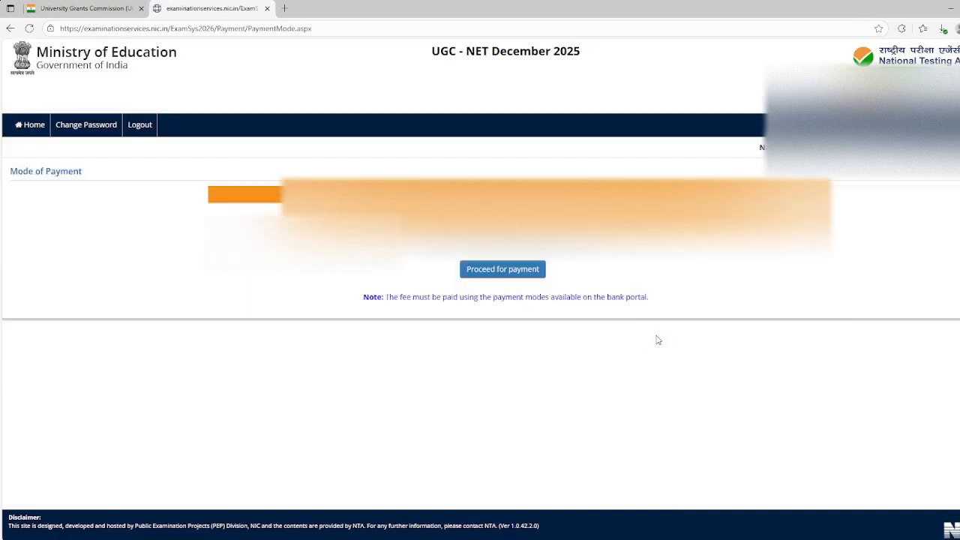
left_click(494, 274)
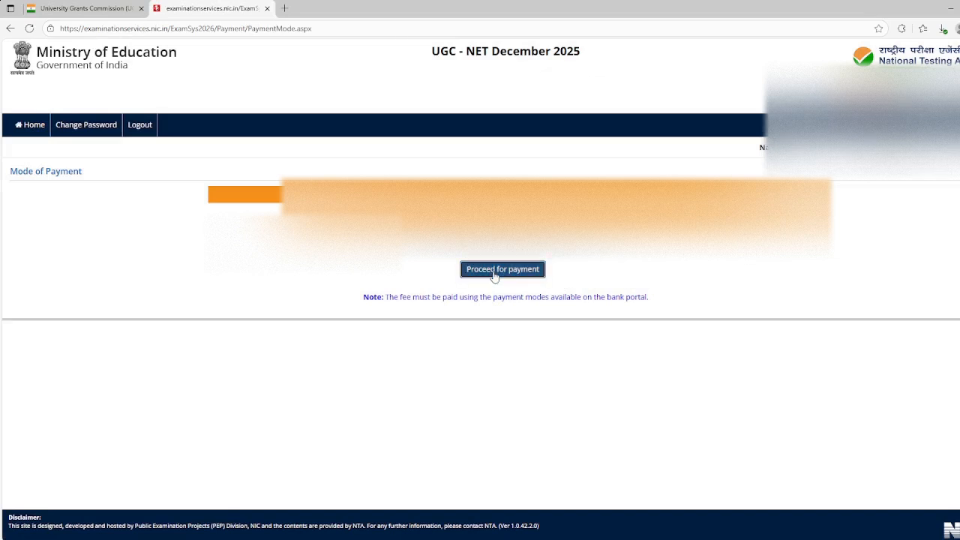
left_click(557, 85)
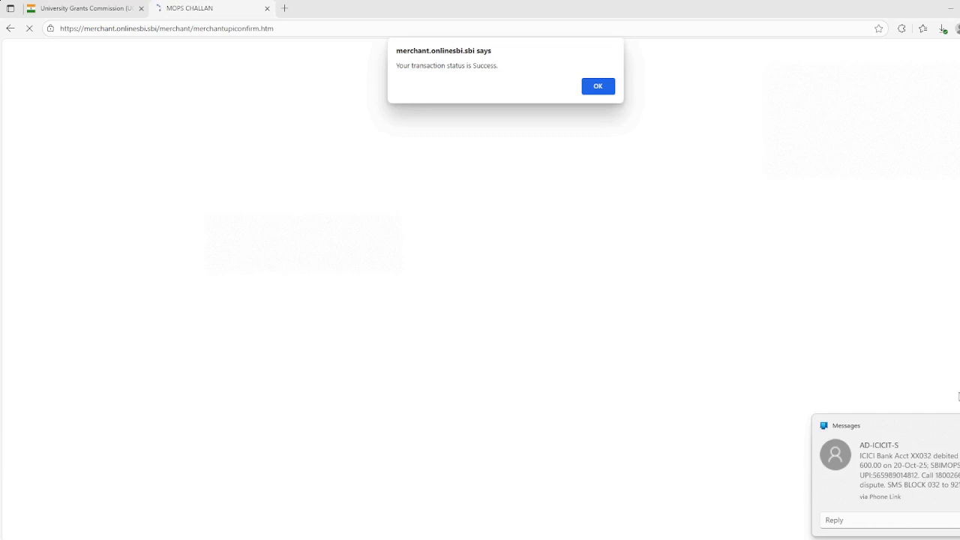
left_click(596, 87)
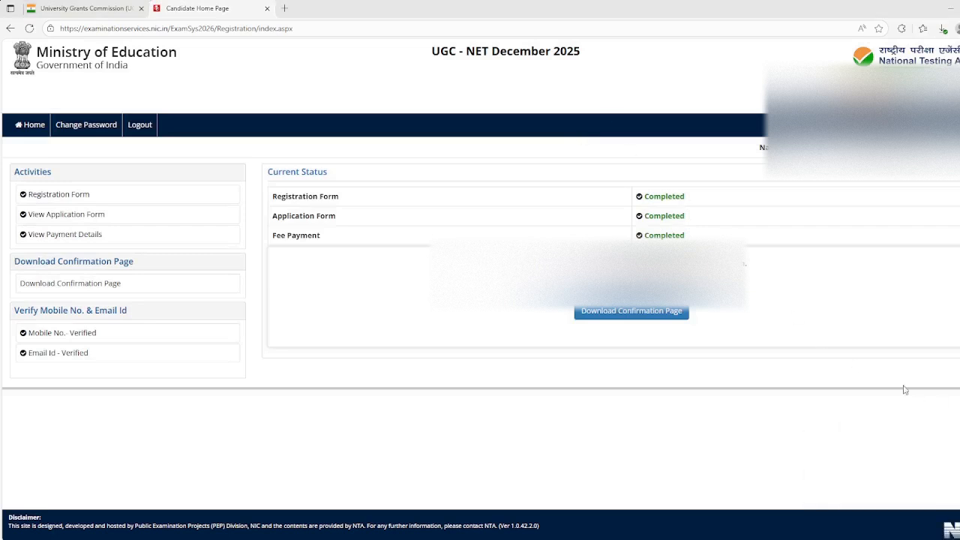
Open the application's confirmation page and send it to the registered e-mail ID
left_click(631, 311)
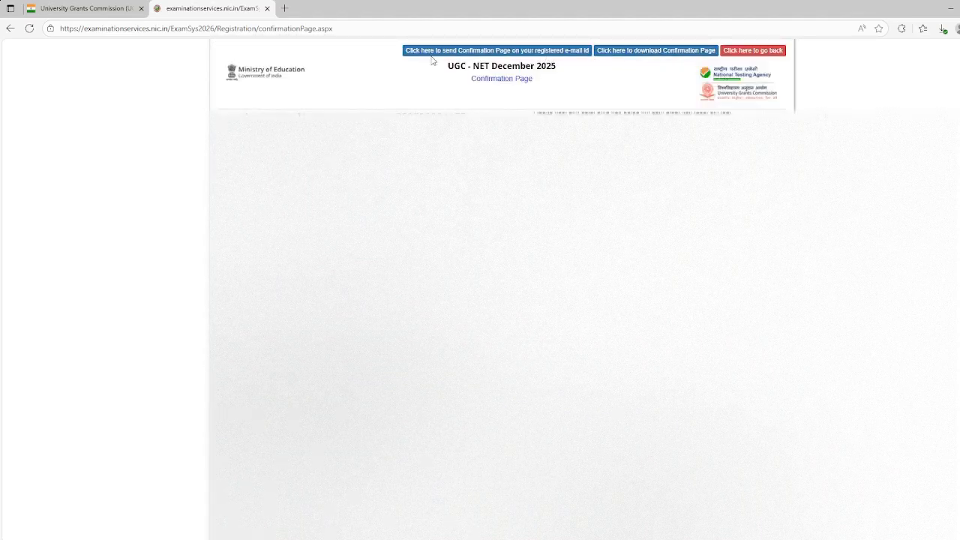
left_click(539, 51)
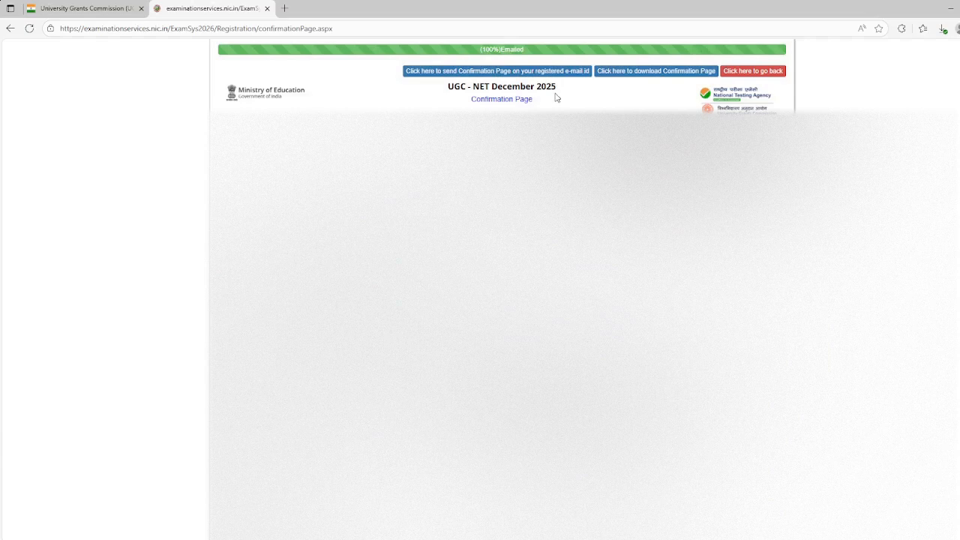
Download the confirmation page as a PDF, open the downloaded file and look through its pages
left_click(651, 76)
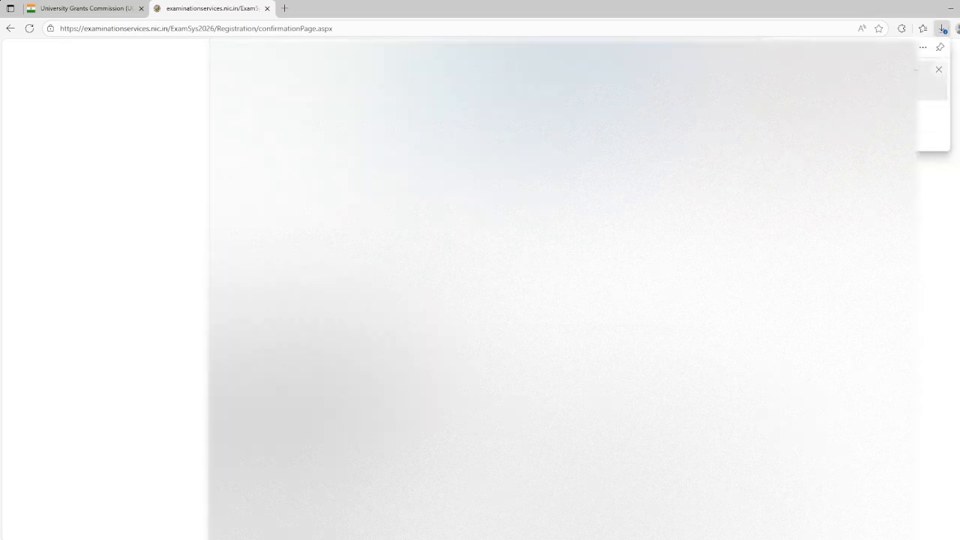
left_click(808, 86)
scroll(555, 293, "down", 3)
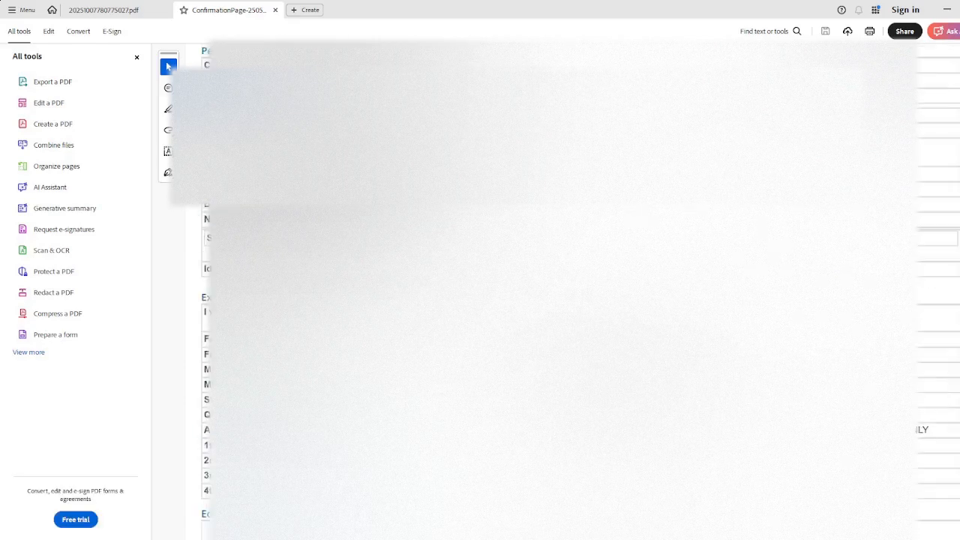
scroll(555, 292, "down", 20)
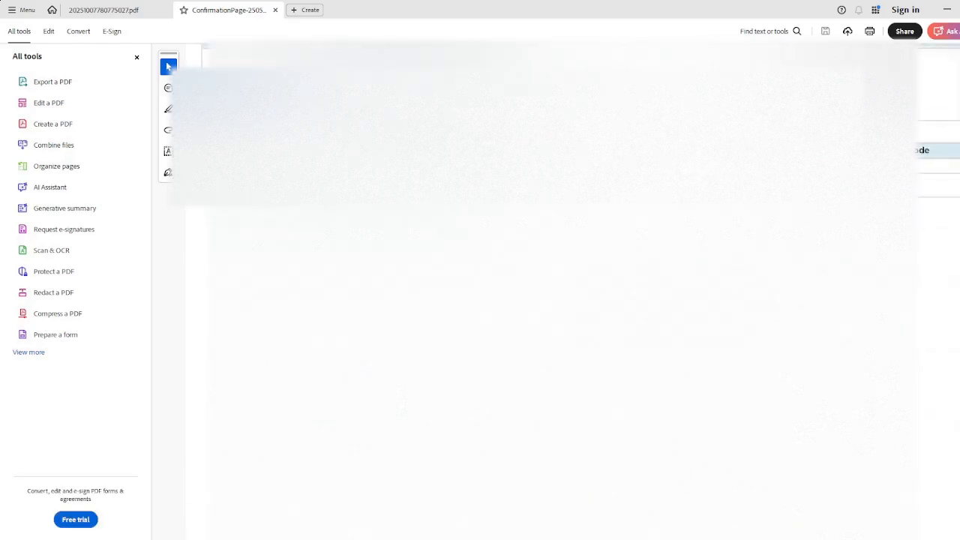
scroll(555, 293, "down", 5)
scroll(555, 293, "up", 4)
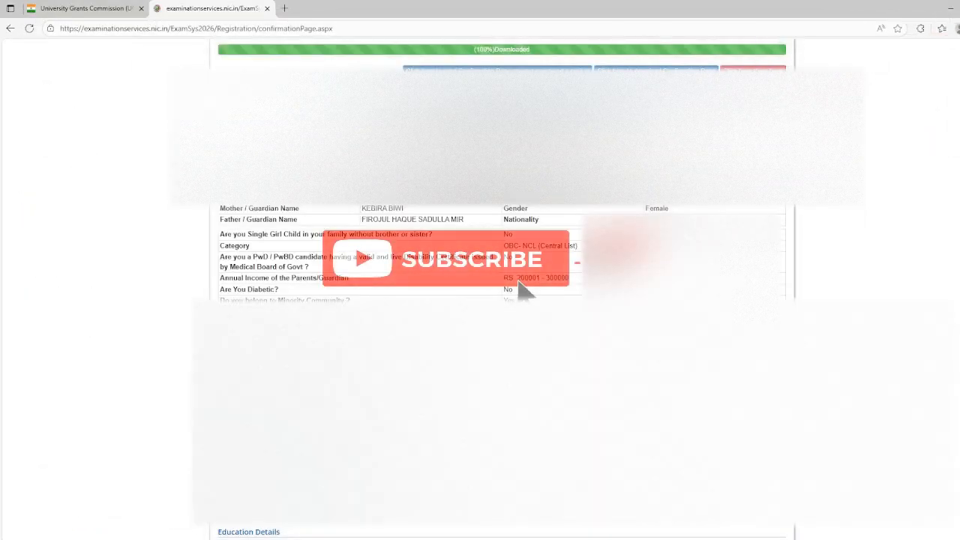
Leave the online confirmation page and go back to the candidate home page
scroll(502, 292, "down", 10)
scroll(502, 293, "up", 10)
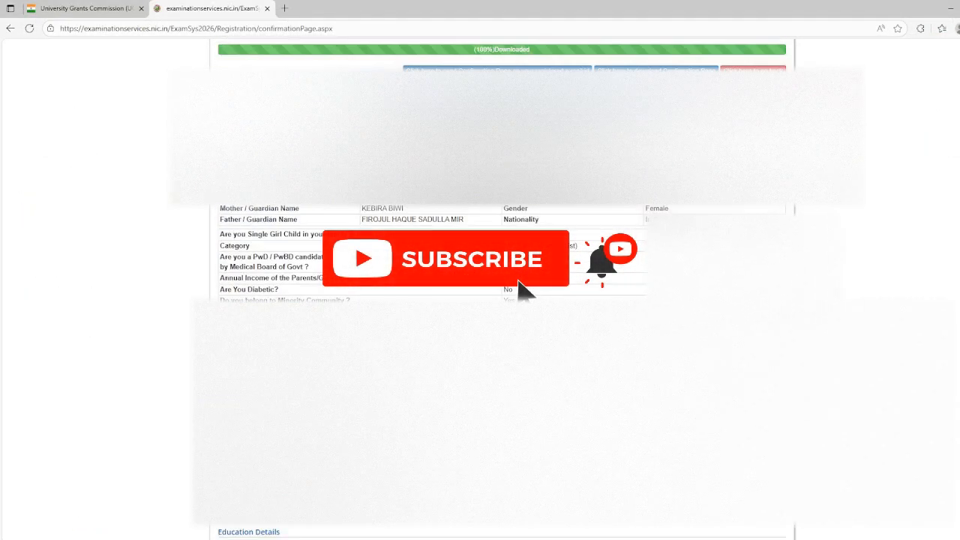
left_click(748, 69)
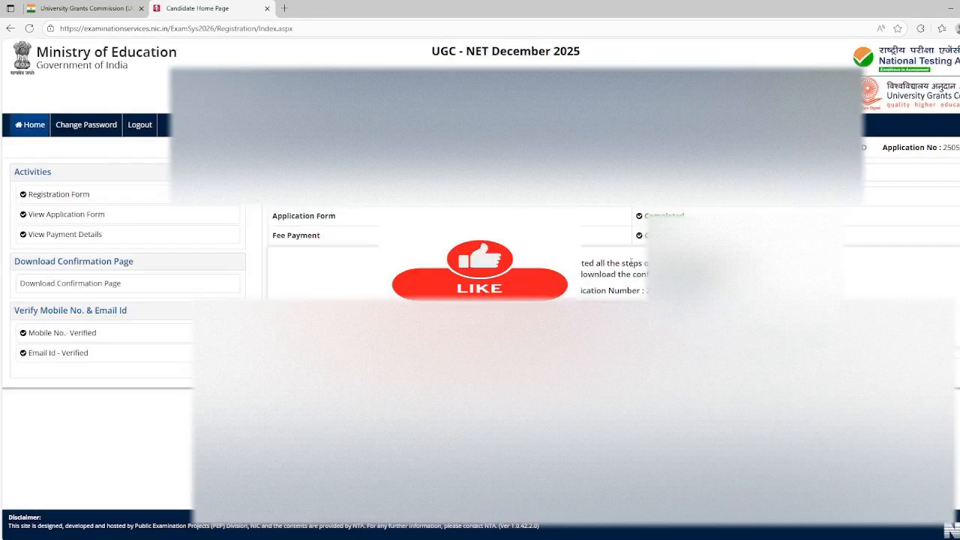